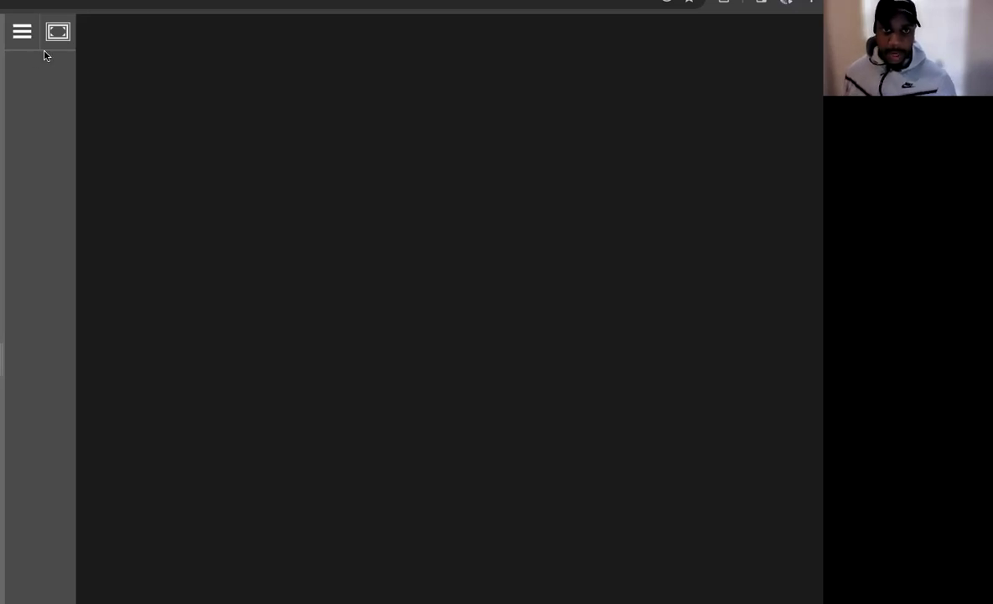
right_click(42, 3)
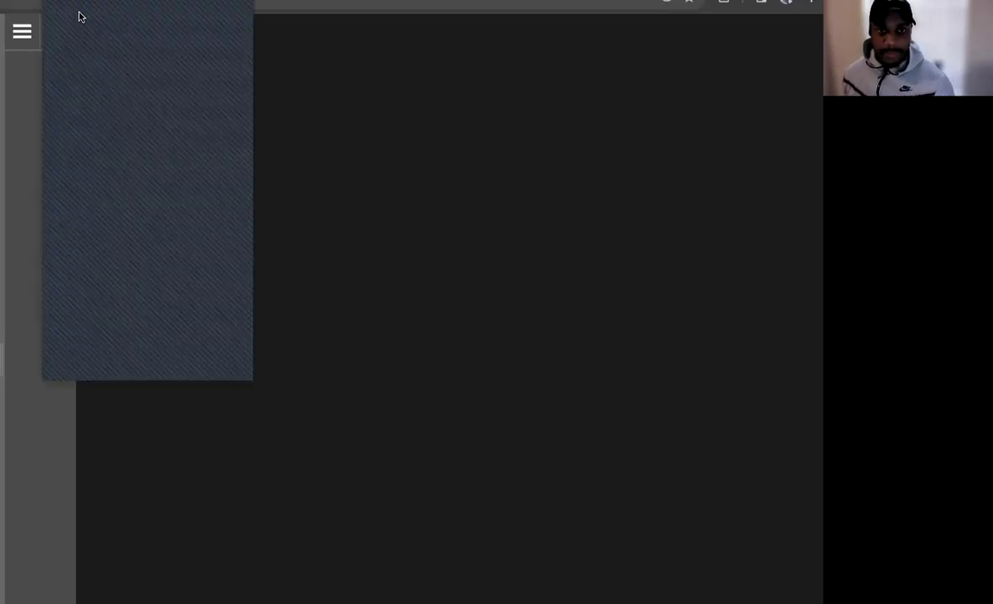
left_click(78, 16)
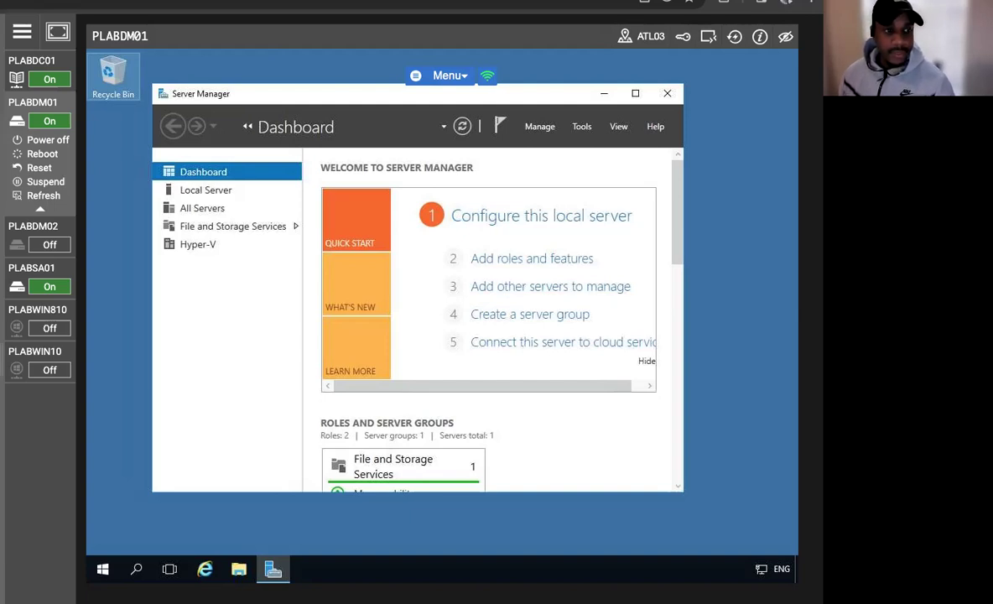
Start adding roles and features on PLABDM01 with the default installation type and destination server, reconnecting the device to reach role selection
left_click(527, 259)
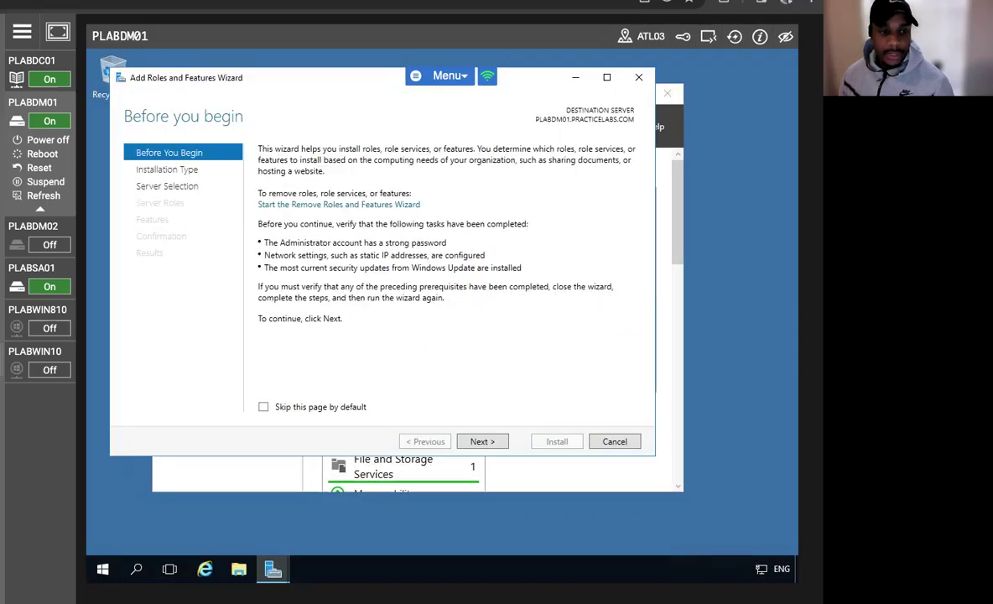
left_click(483, 441)
left_click(483, 441)
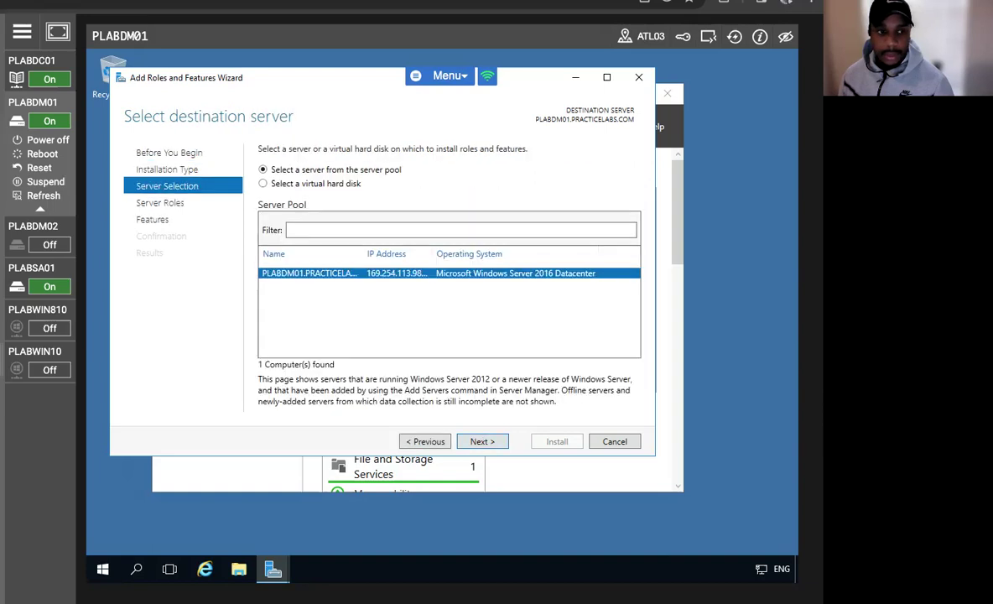
left_click(479, 441)
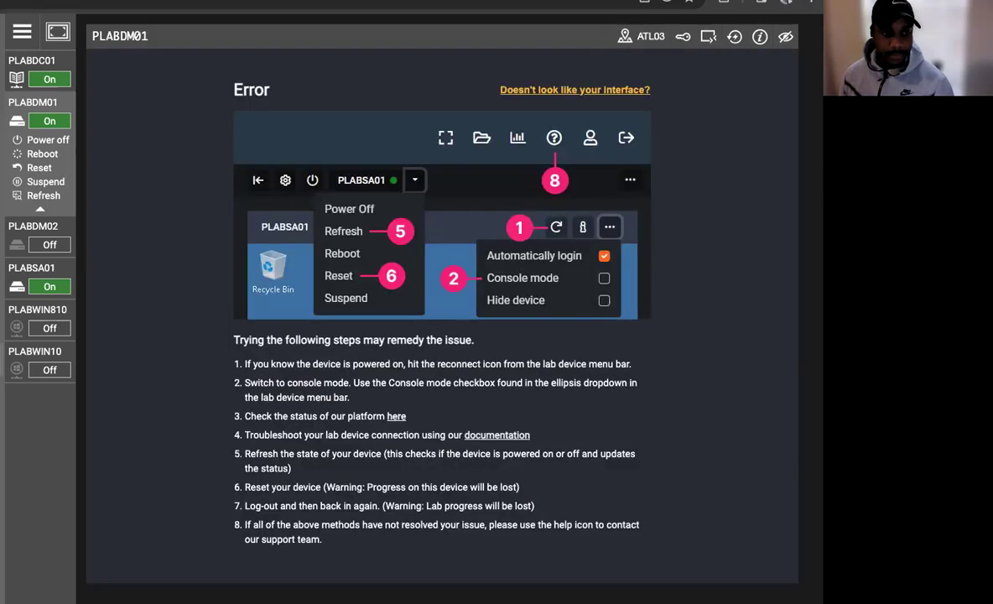
left_click(736, 41)
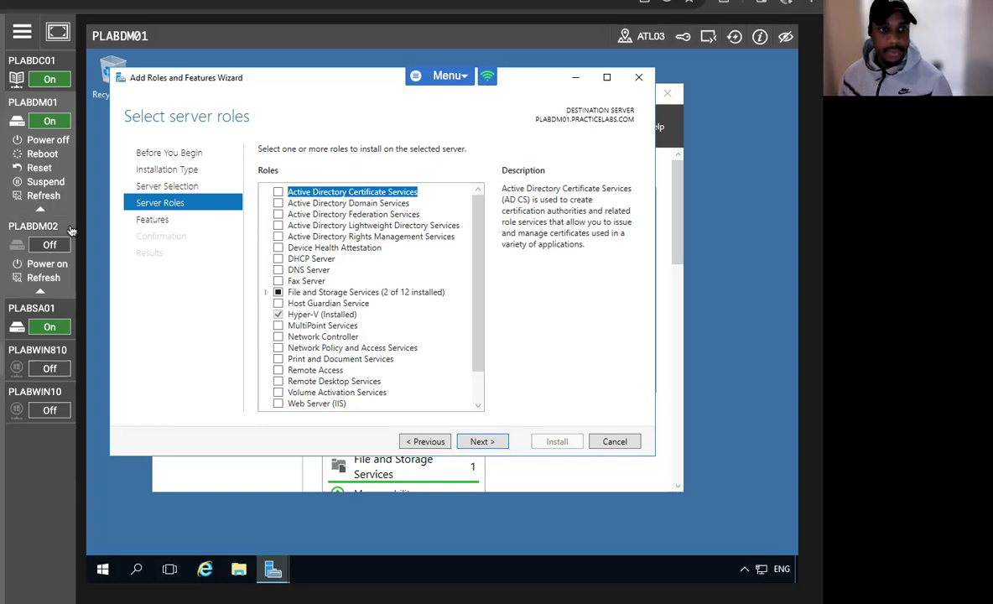
Select the Web Server (IIS) role for PLABDM01 and add its required features, including the management tools
scroll(285, 304, "down", 1)
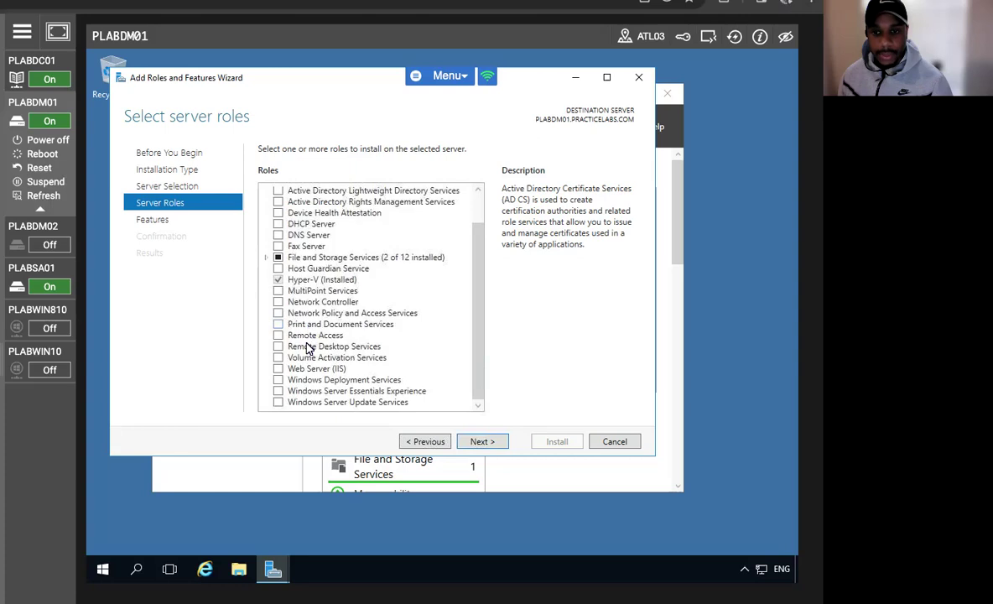
left_click(278, 369)
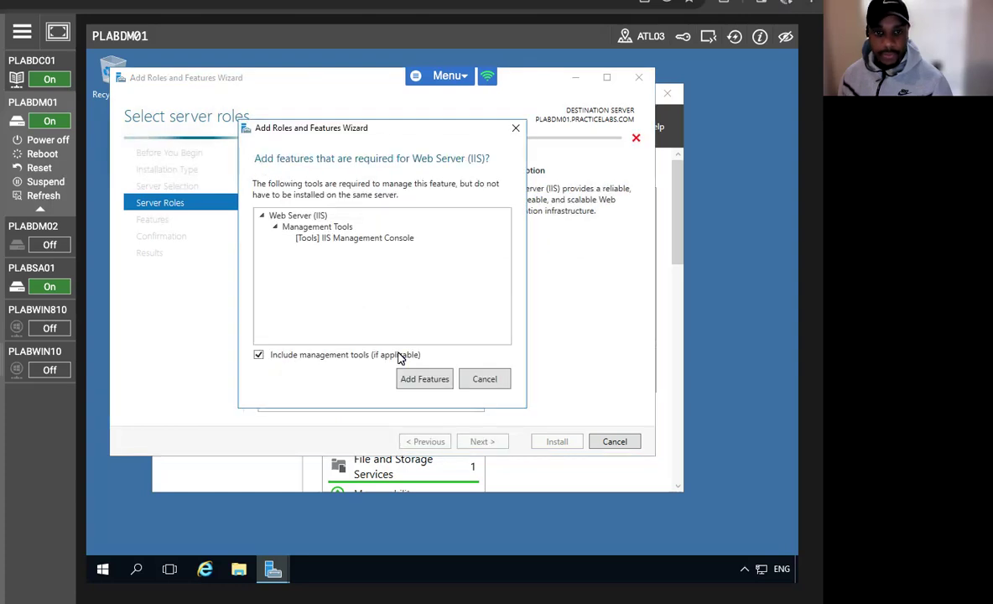
left_click(424, 378)
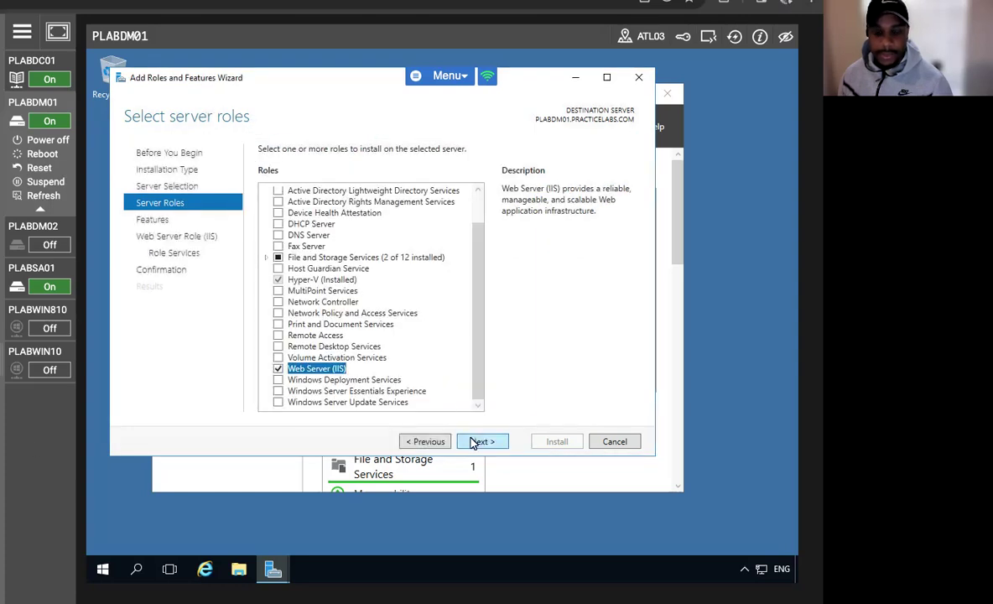
left_click(480, 441)
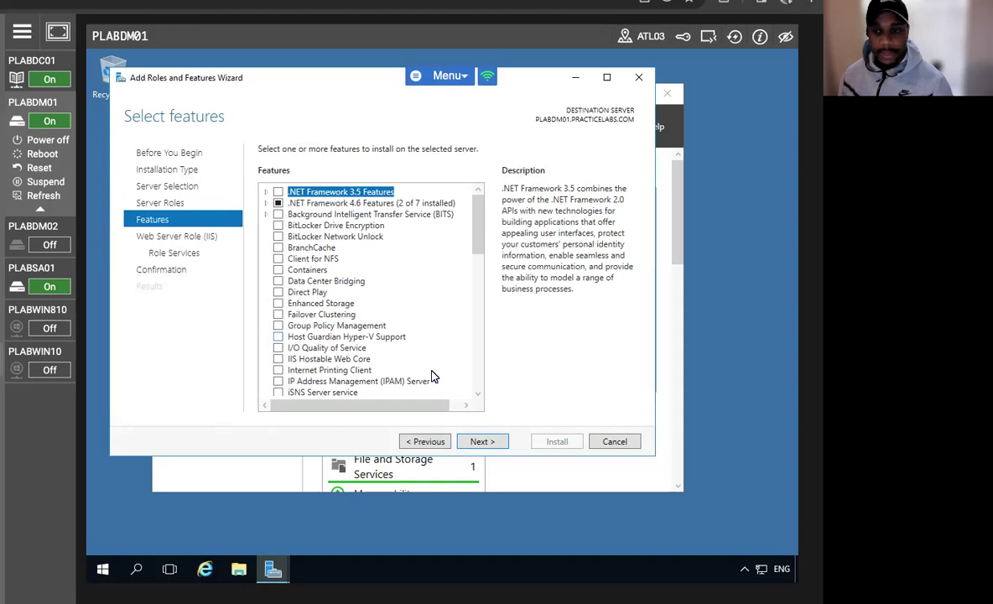
Install Web Server (IIS) with the default features and role services, and put away the wizard and Server Manager
left_click(481, 441)
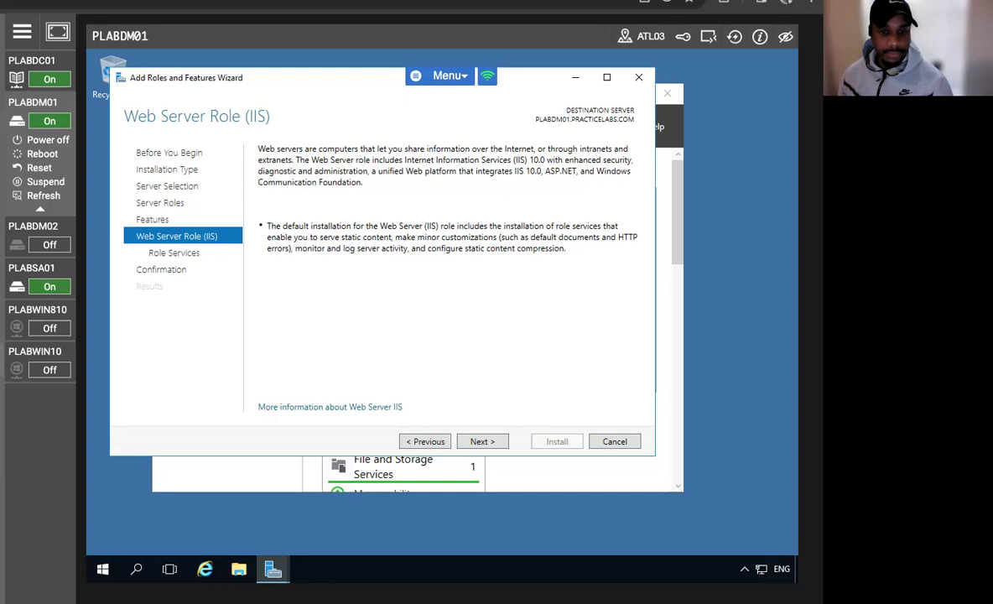
left_click(481, 441)
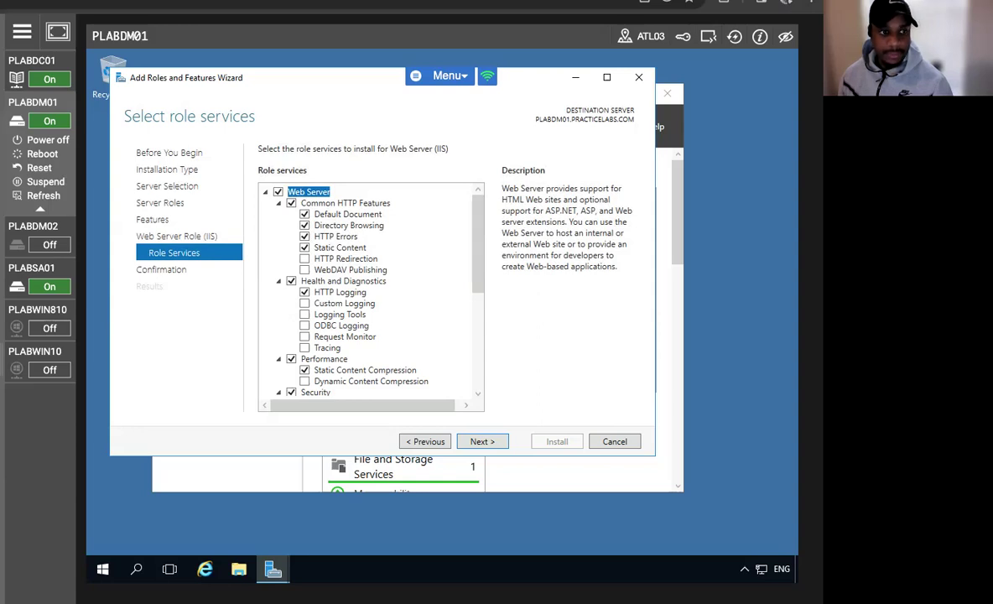
left_click(480, 441)
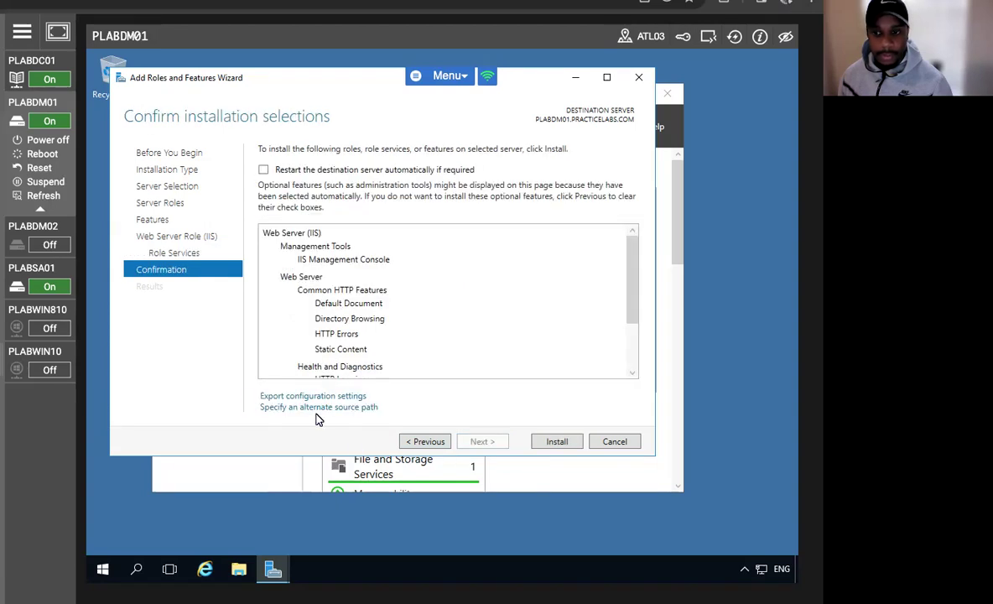
left_click(553, 441)
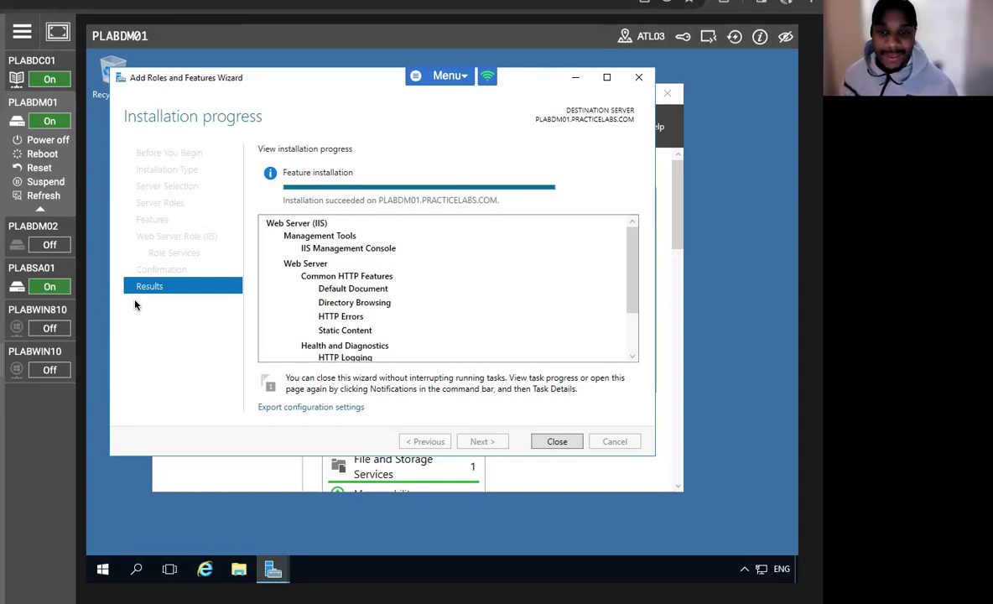
left_click(545, 441)
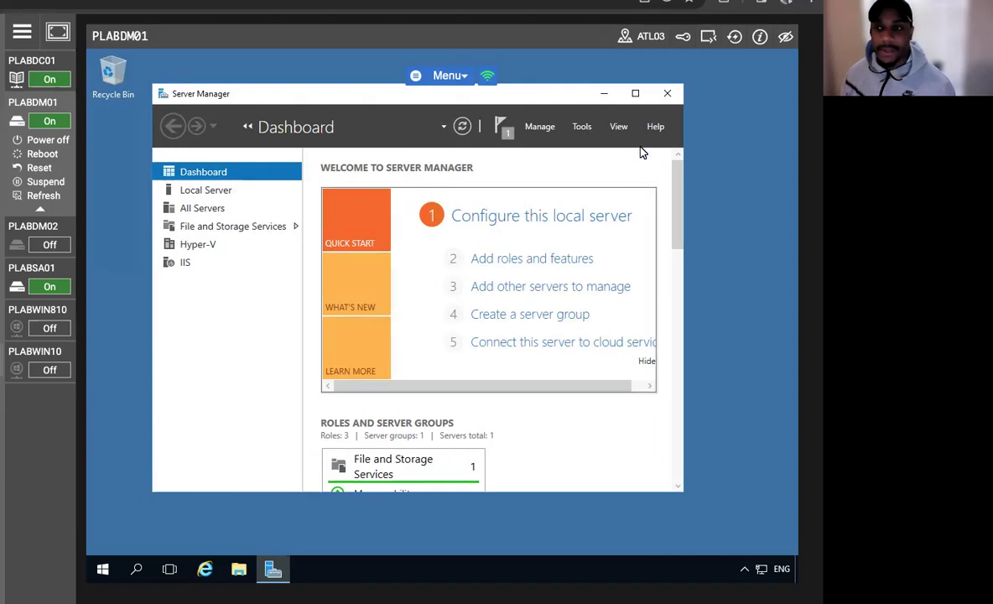
left_click(603, 93)
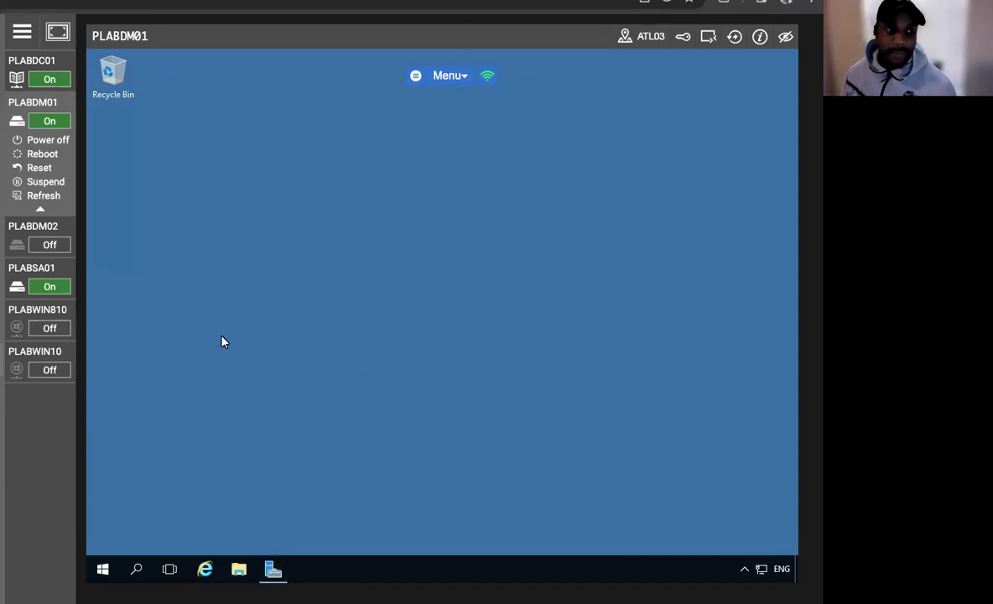
Switch to PLABSA01 and install the Web Server (IIS) role with the IIS Management Console and default role services
mouse_move(23, 323)
left_click(12, 274)
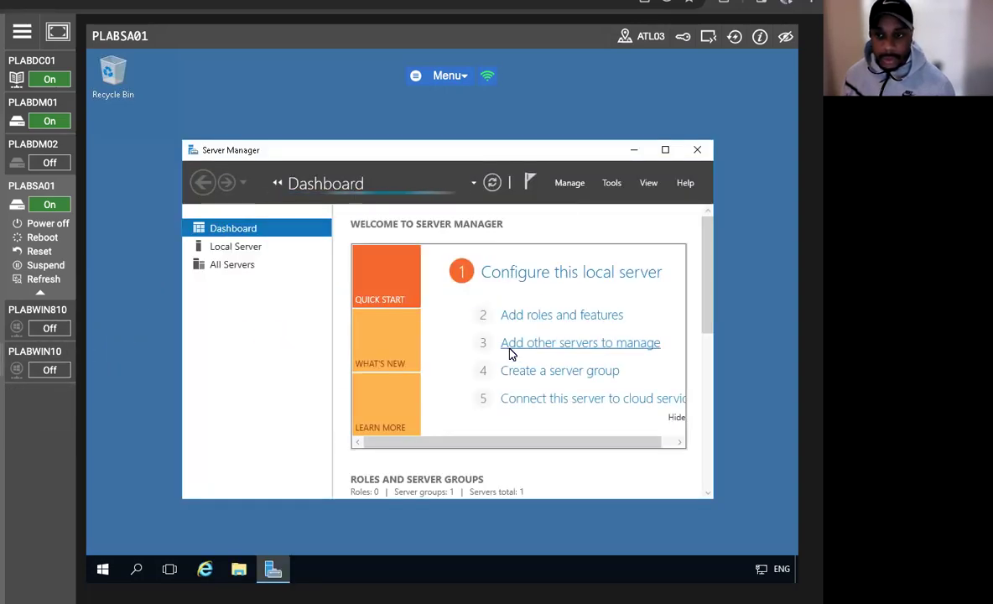
left_click(548, 317)
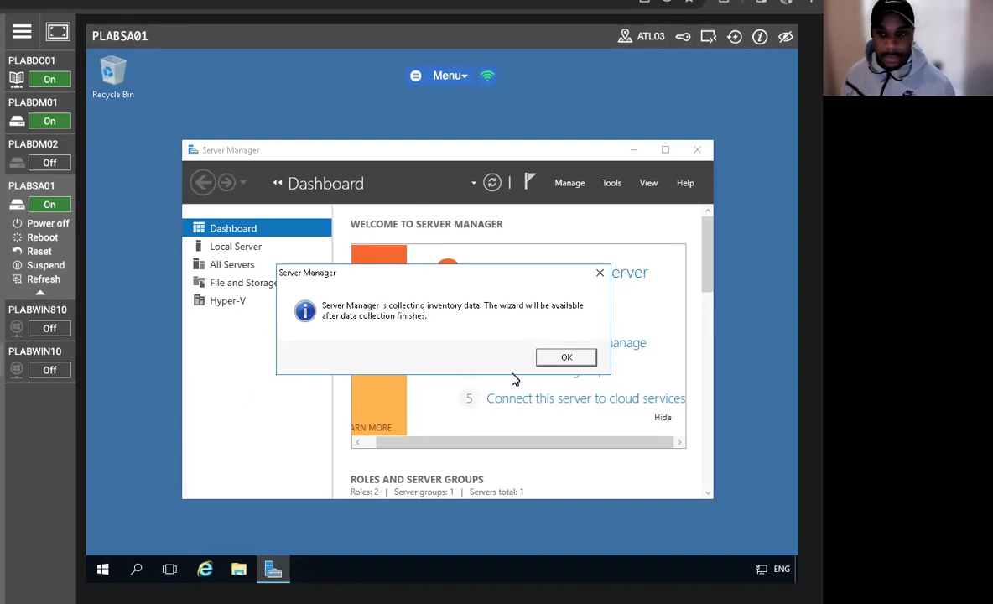
left_click(568, 358)
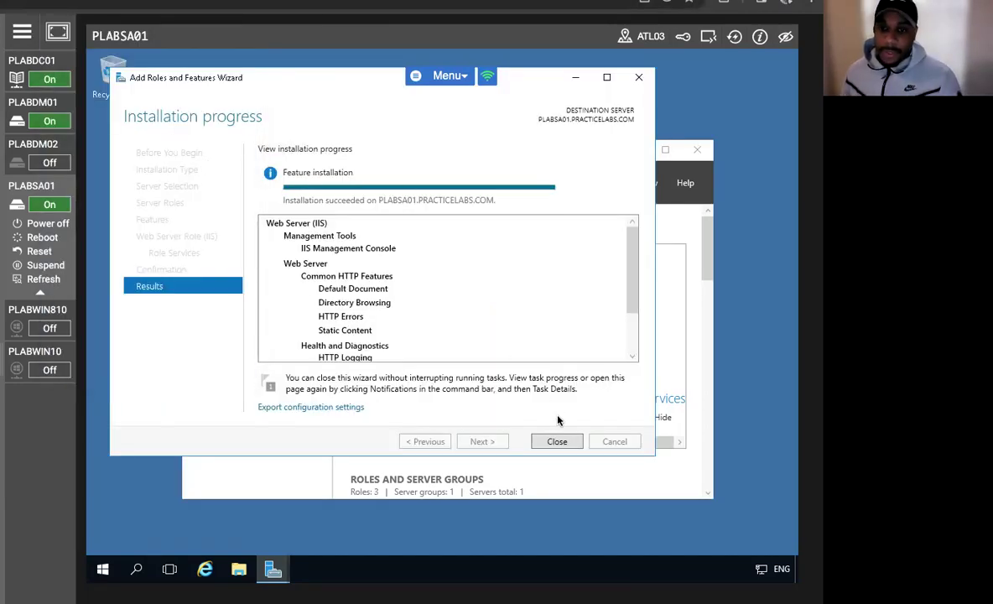
Close the installation wizard on PLABSA01, reconnect the device and minimize Server Manager
left_click(557, 441)
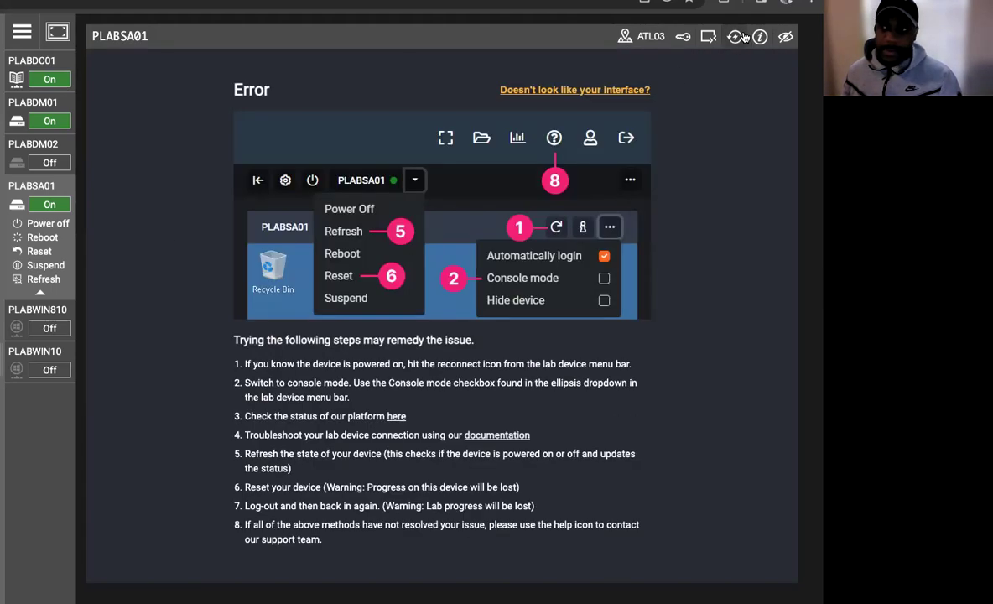
left_click(736, 36)
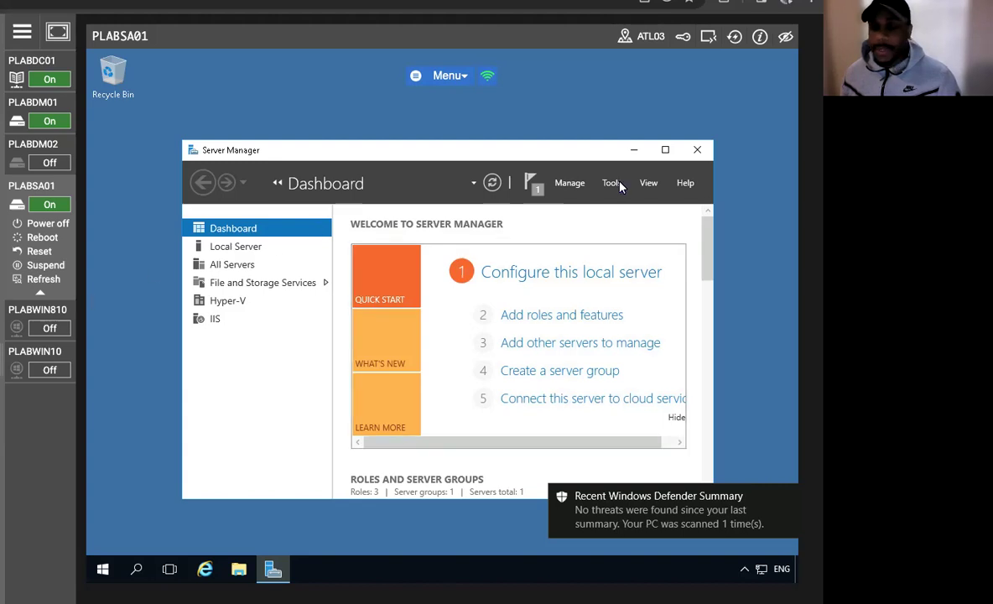
left_click(633, 150)
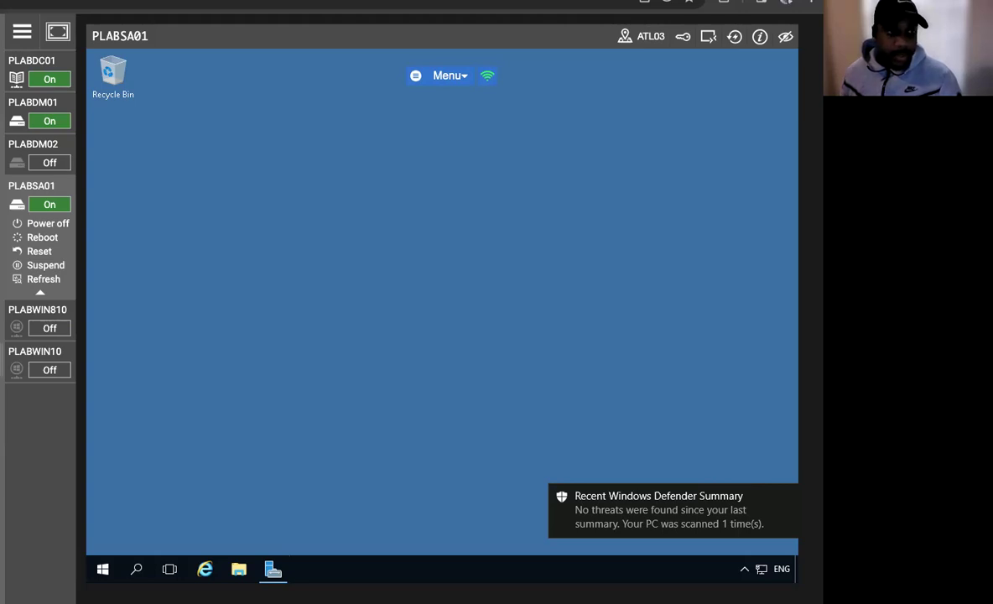
Open Windows PowerShell on PLABSA01 and change to the root directory with cd\
left_click(103, 569)
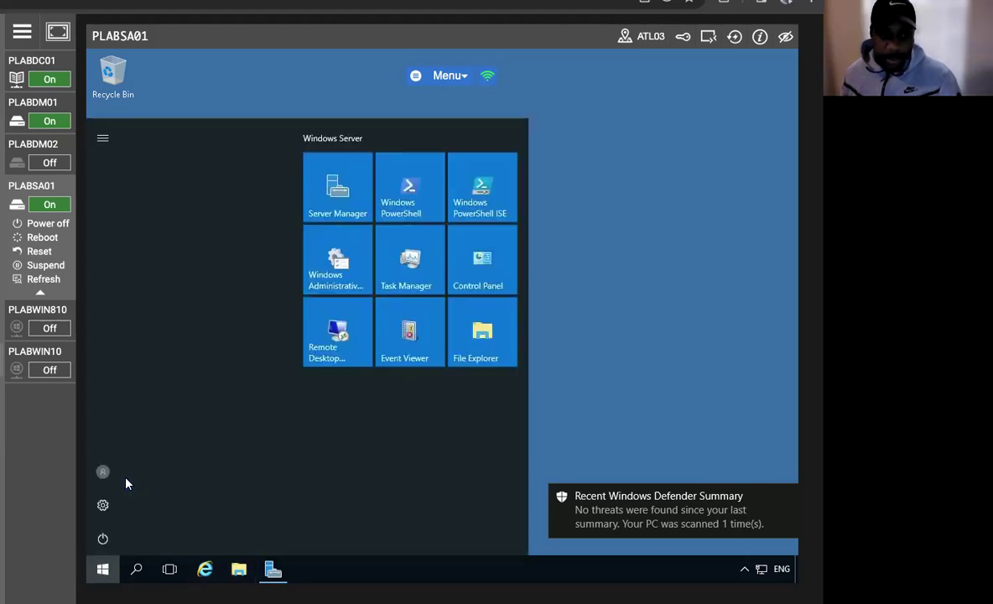
left_click(378, 178)
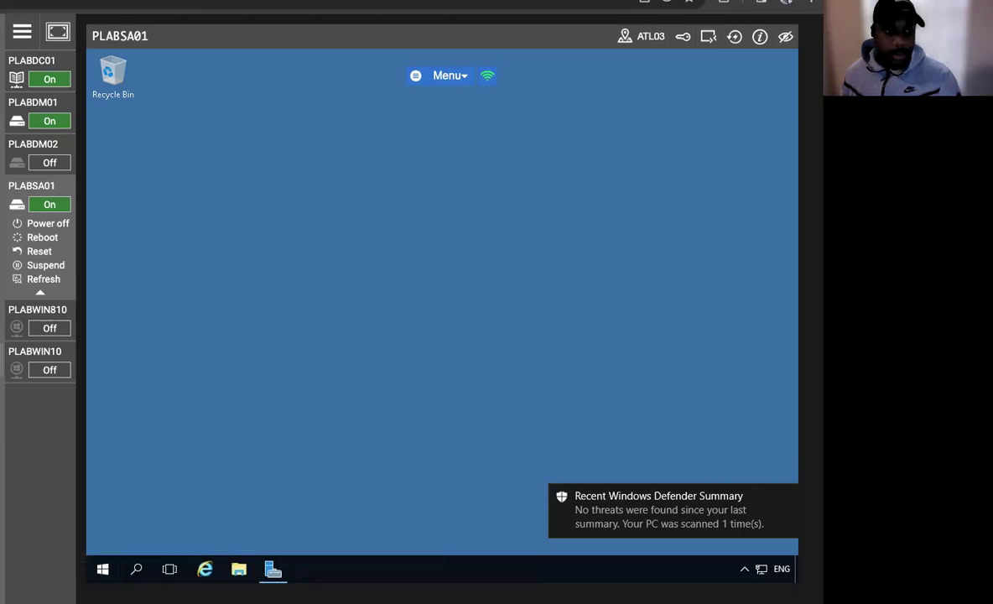
type("cd\\")
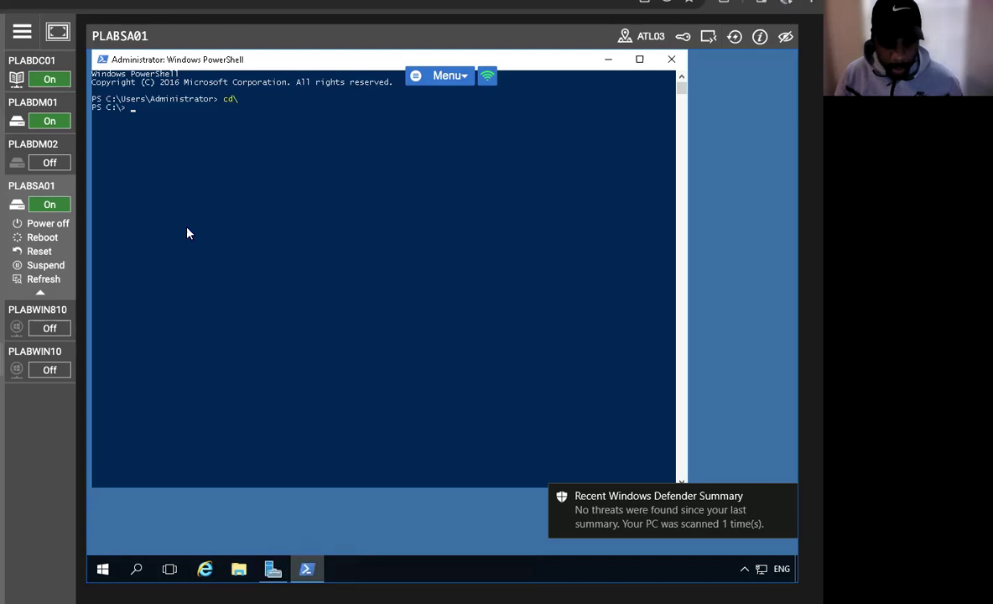
Install Network Load Balancing by running Install-WindowsFeature -Name nlb -IncludeAllSubFeature -IncludeManagementTools
type("Install-Wnd")
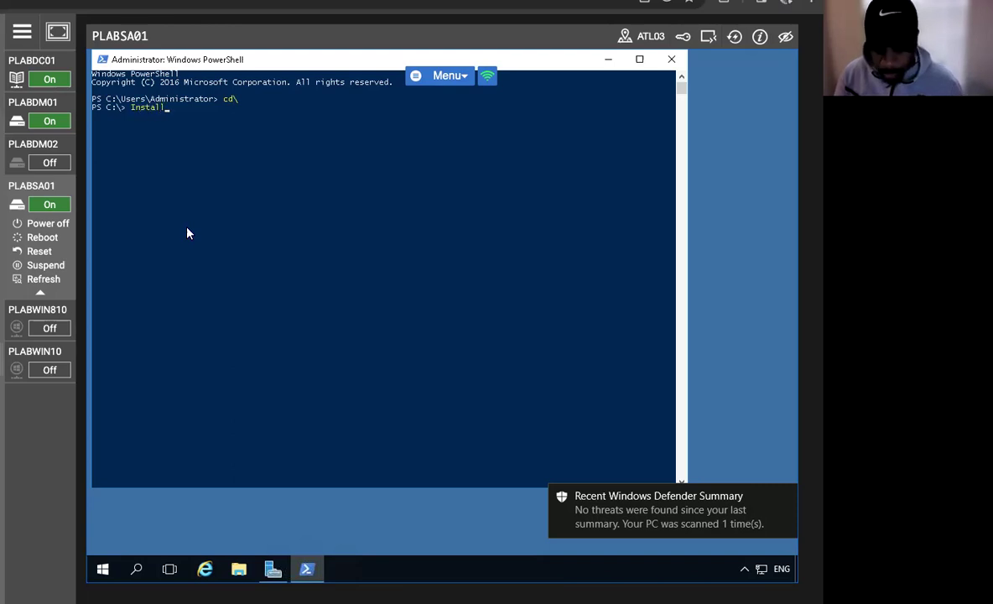
key("BackSpace")
key("BackSpace")
type("indows")
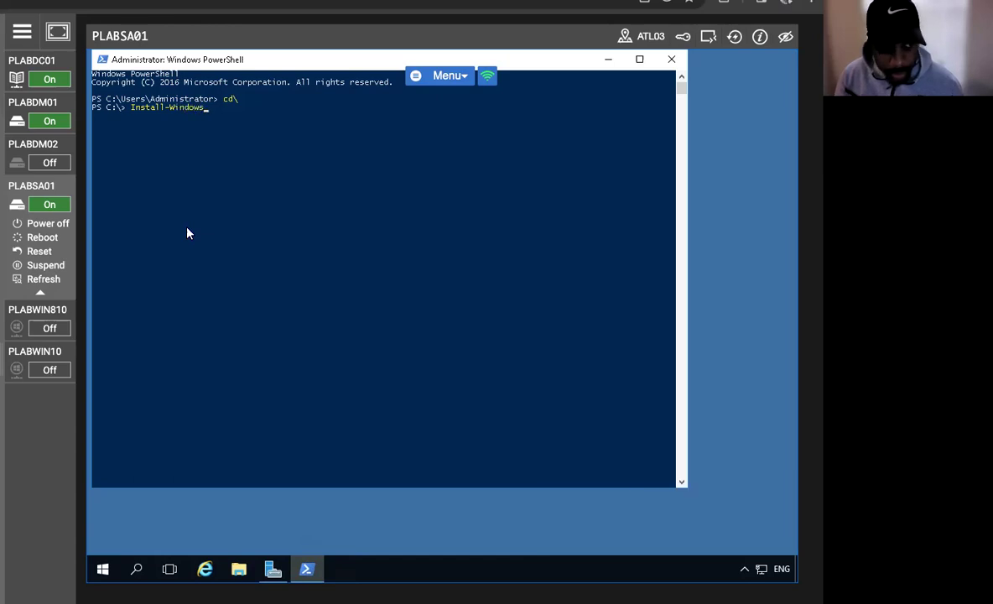
type("Feature")
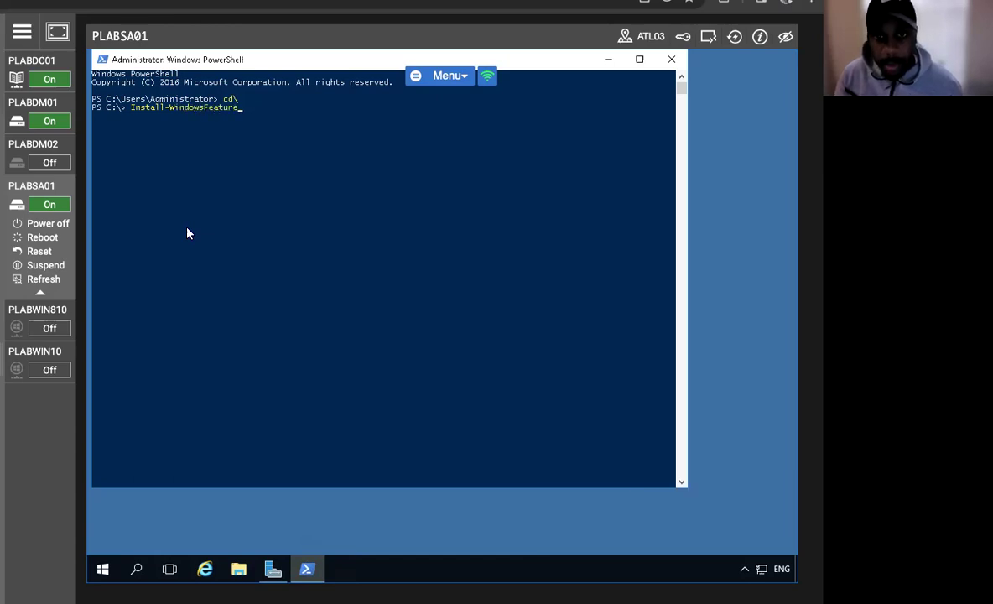
type(" -N")
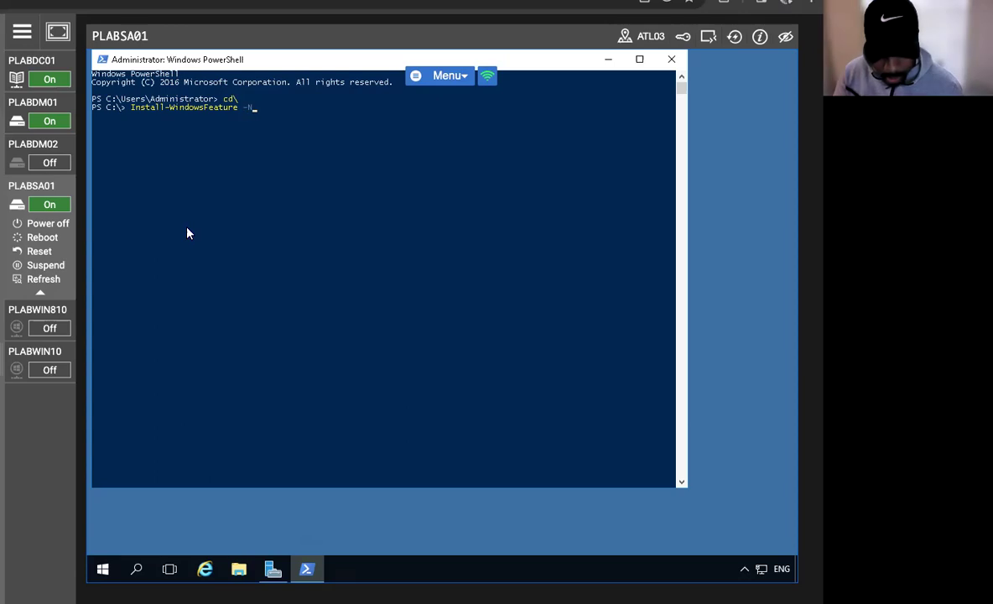
type("ame n;l")
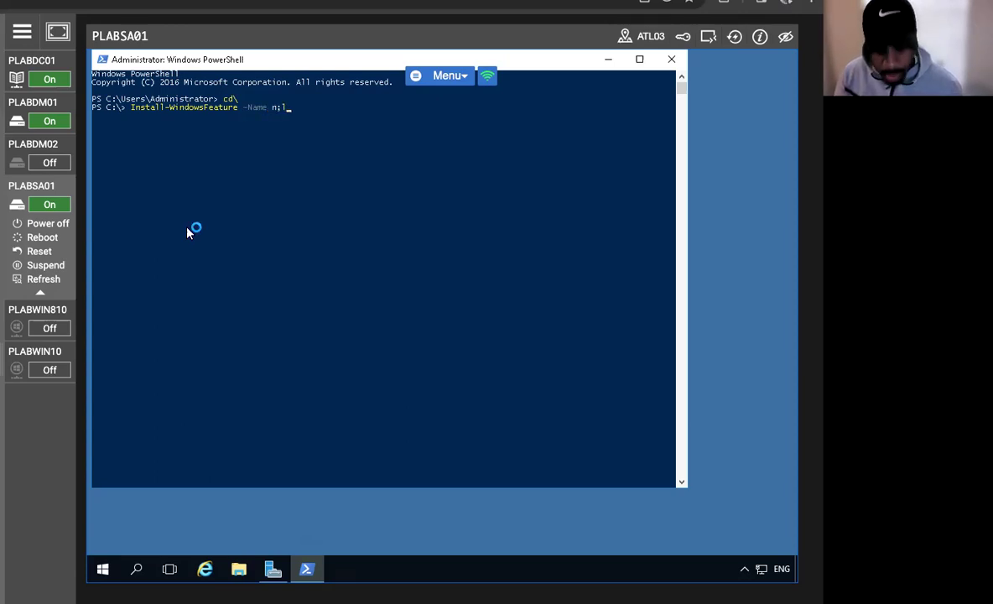
key("BackSpace")
key("BackSpace")
type("lb -IncludeAllSubFeature -IncludeM")
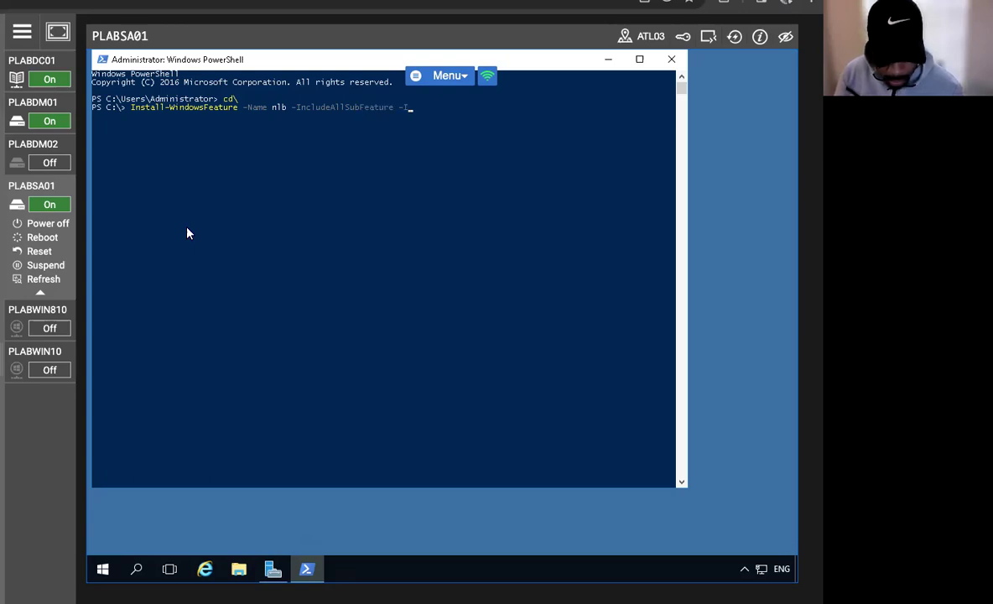
type("ana")
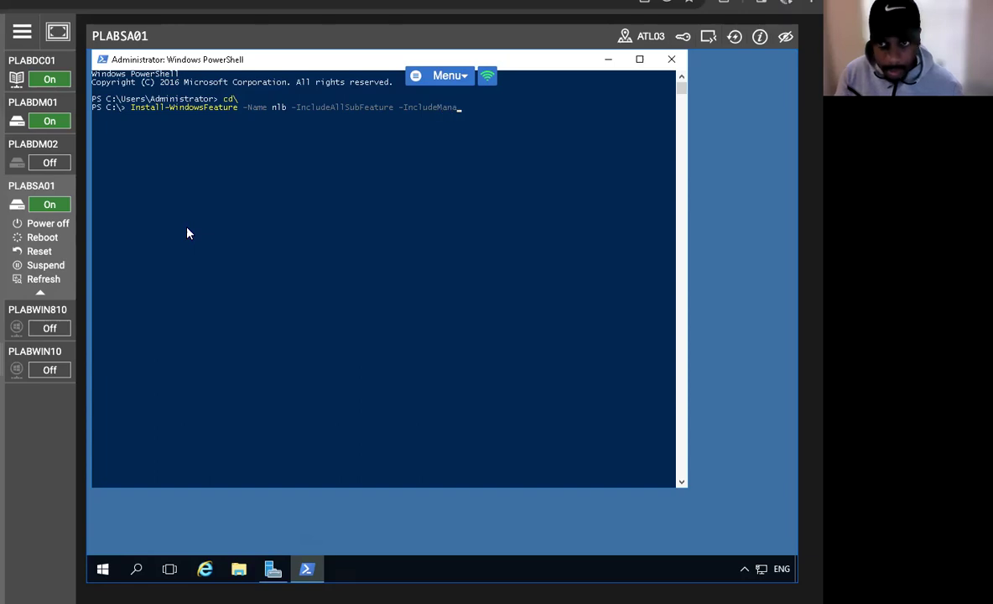
type("gementTools")
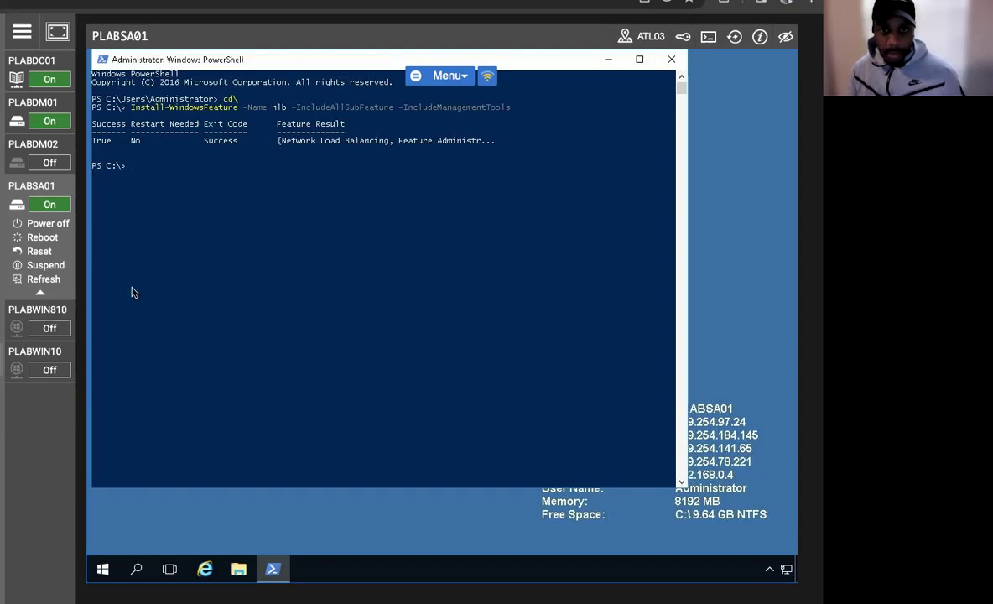
End the PowerShell session on PLABSA01 with the exit command
left_click(133, 167)
type("e")
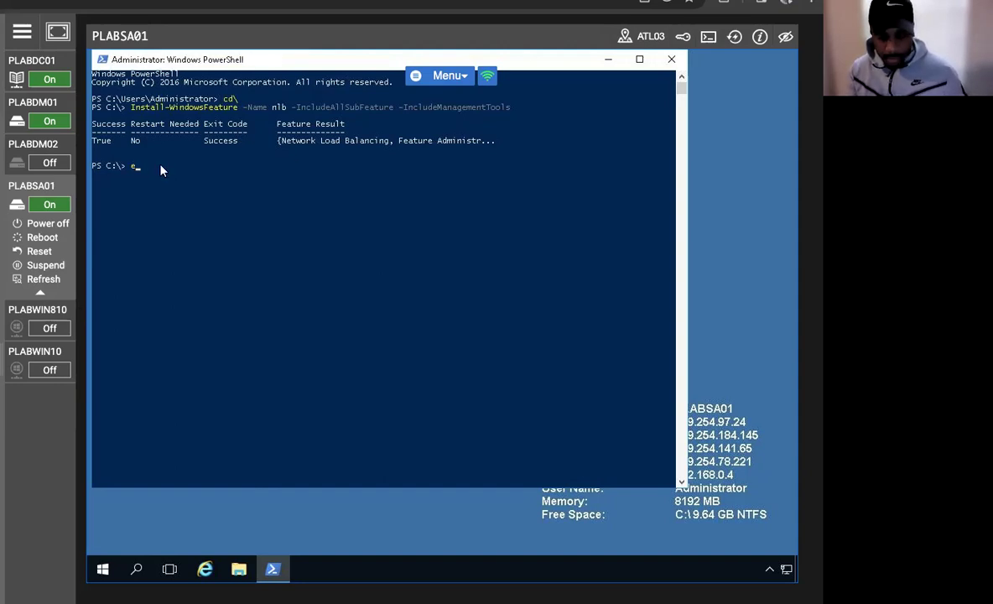
type("xit")
key("Return")
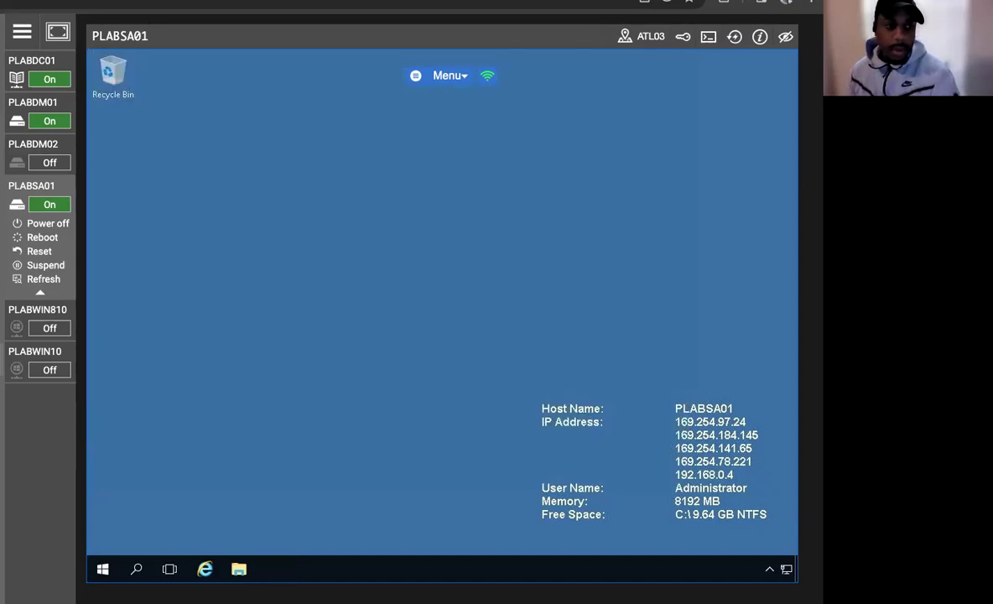
Switch to the PLABDM01 device, open Windows PowerShell and change to the root directory with cd\
left_click(40, 102)
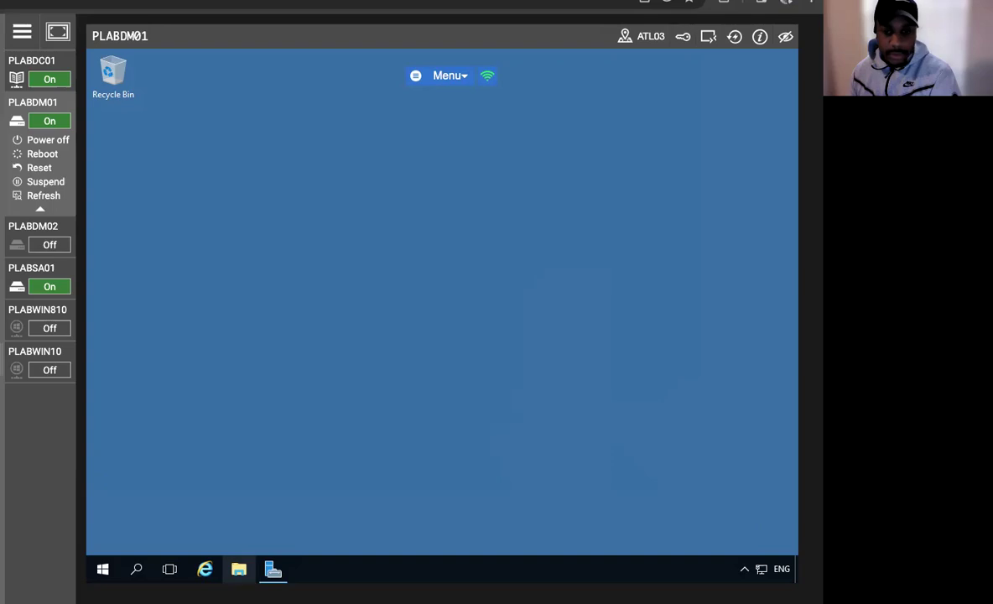
left_click(104, 569)
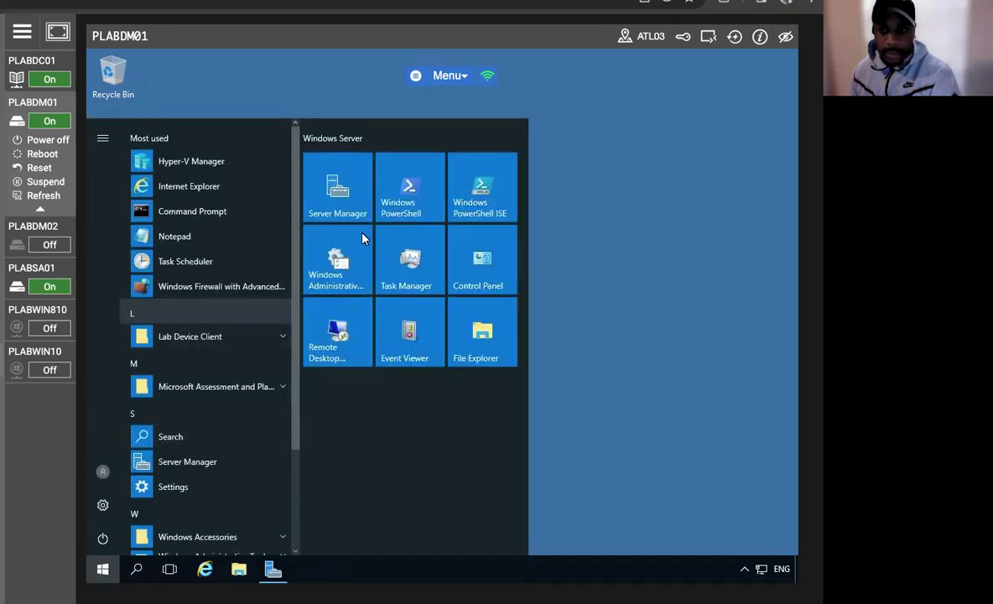
left_click(401, 201)
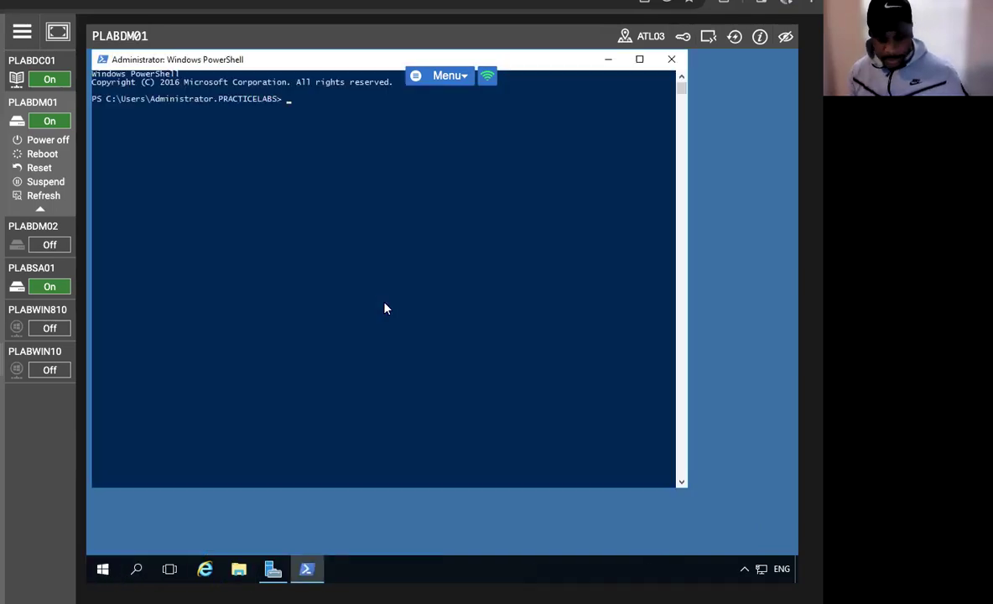
type("cd\\")
key("Return")
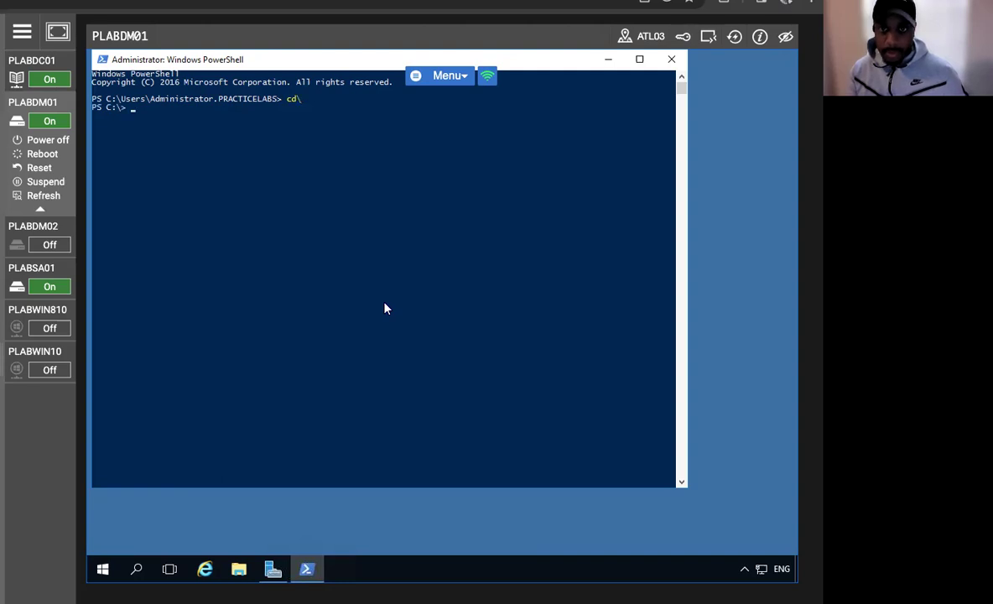
Install Network Load Balancing on PLABDM01 by running Install-WindowsFeature -Name nlb -IncludeAllSubFeature -IncludeManagementTools
type("Inst")
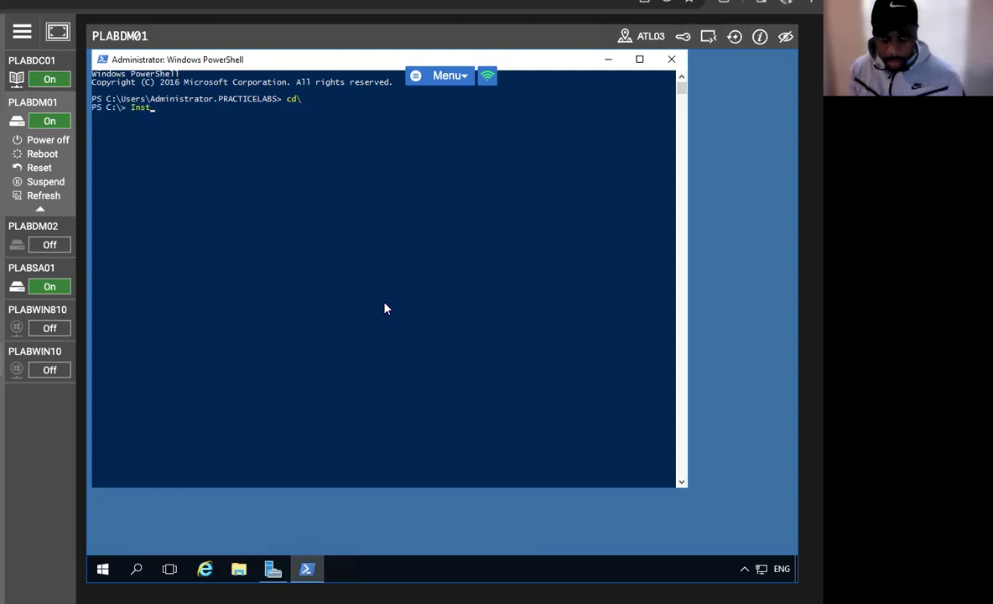
type("all-Wind")
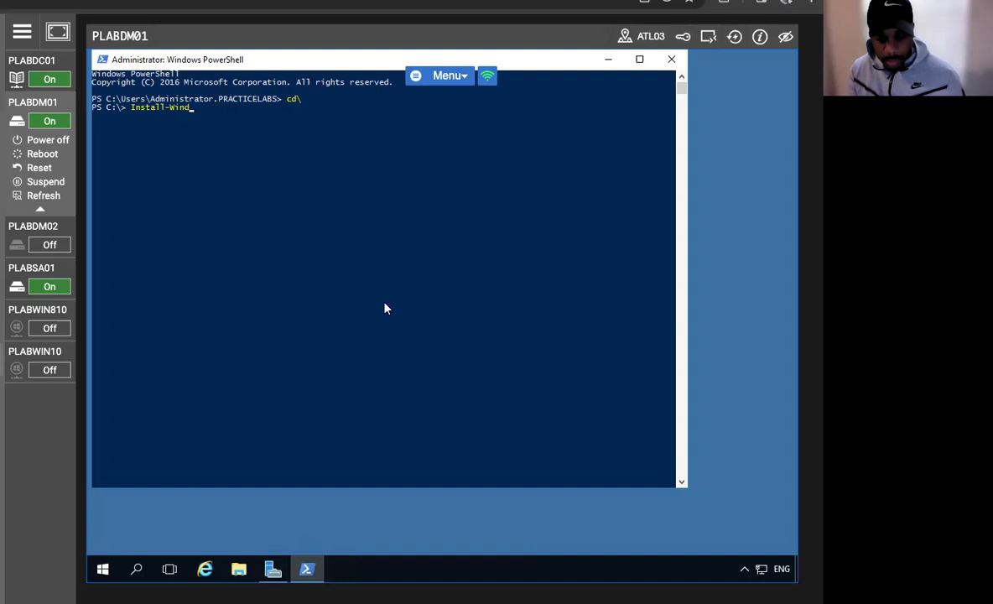
type("owsFeatu")
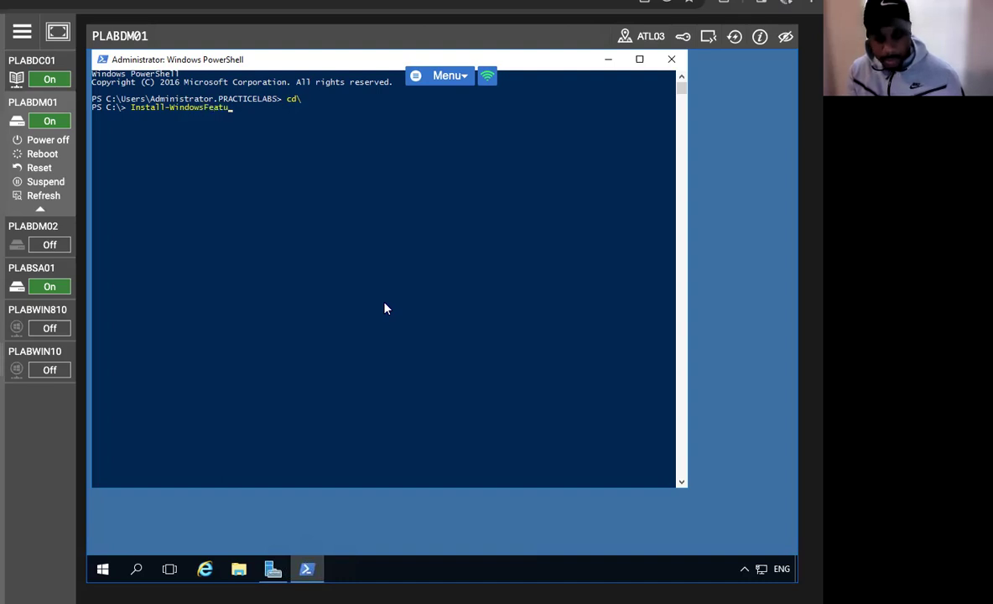
type("re -")
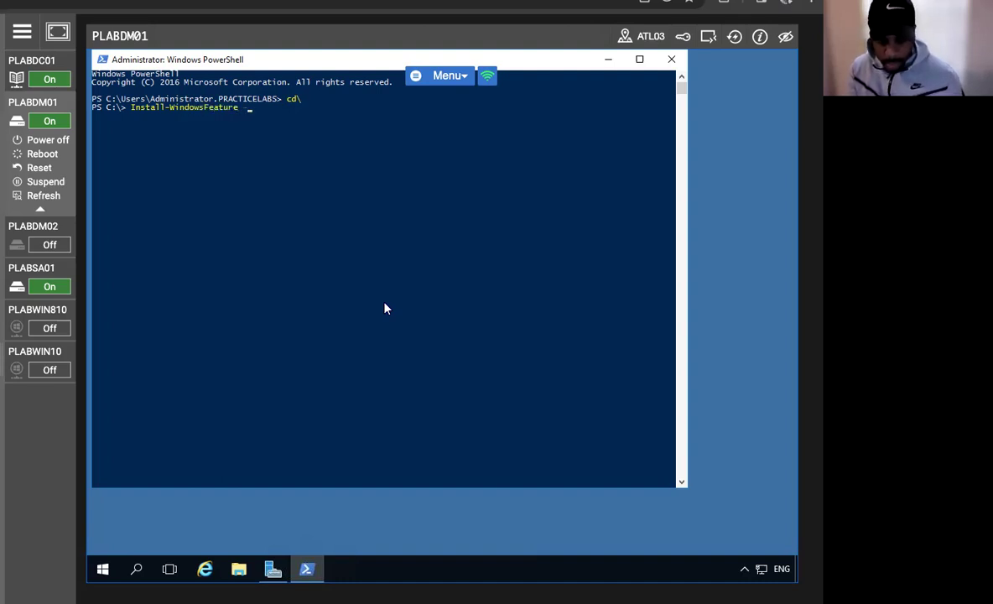
type("Name nl")
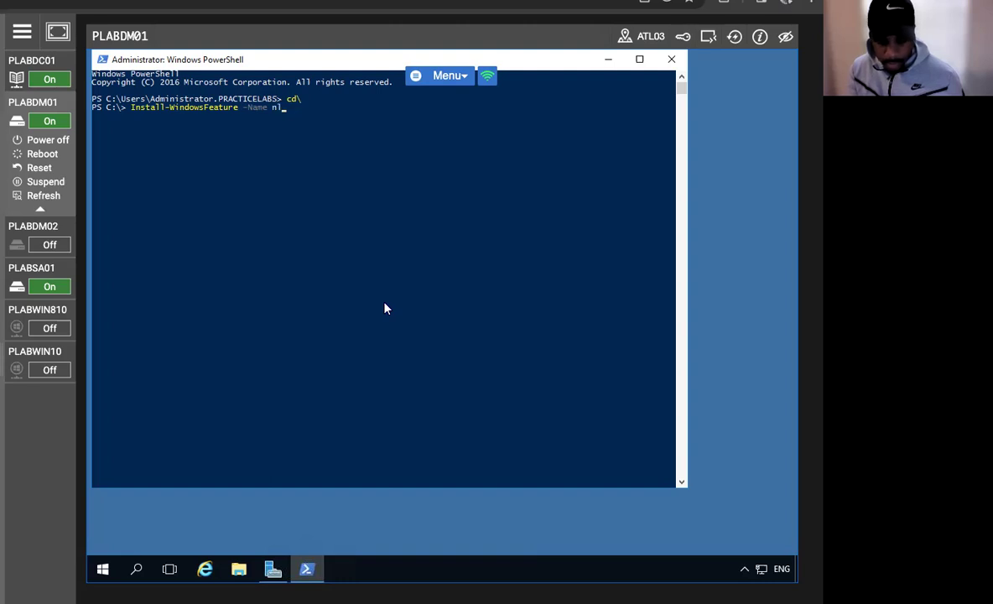
type("b -In")
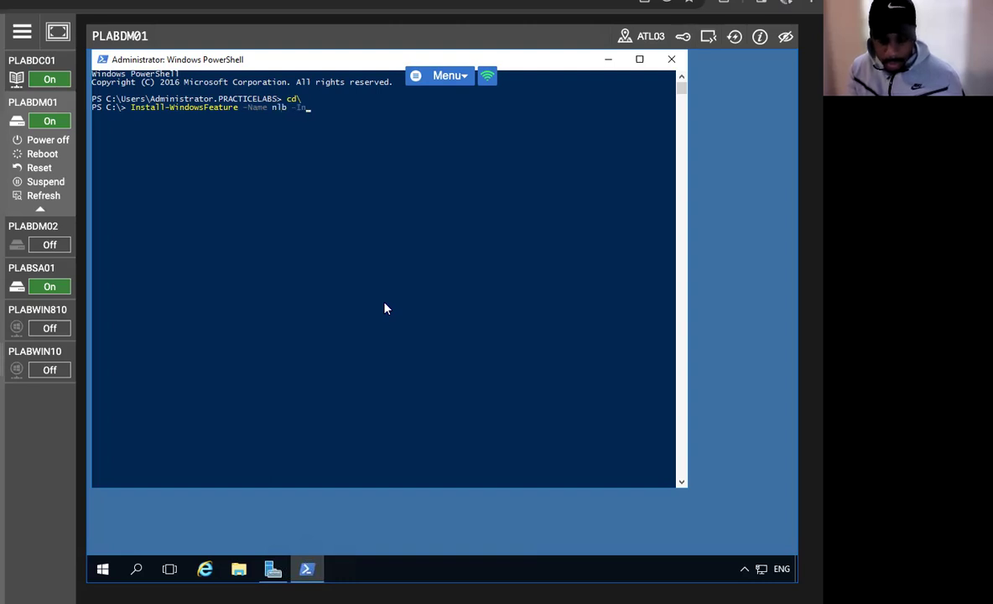
type("clude")
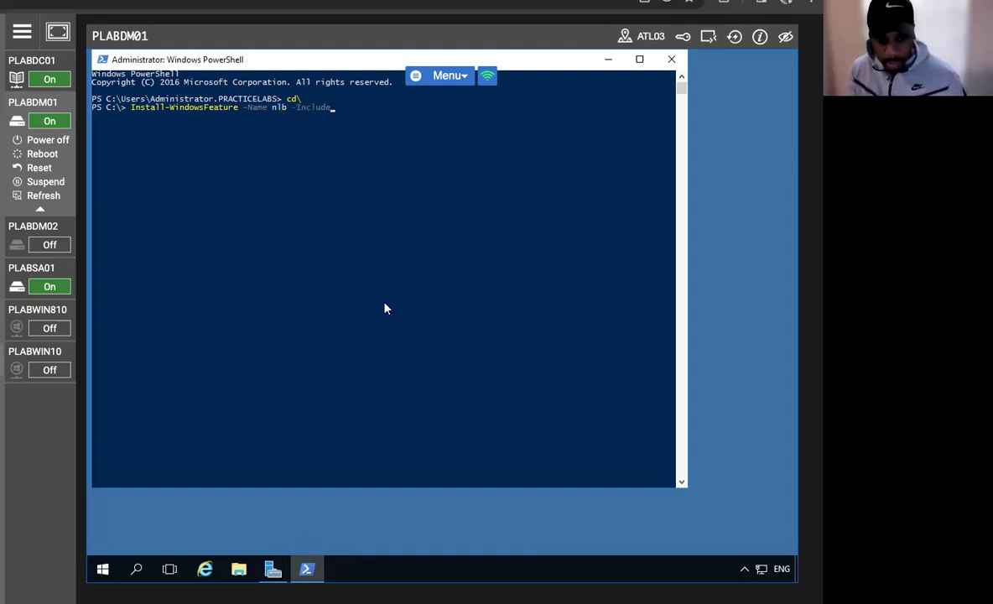
type("AllSub")
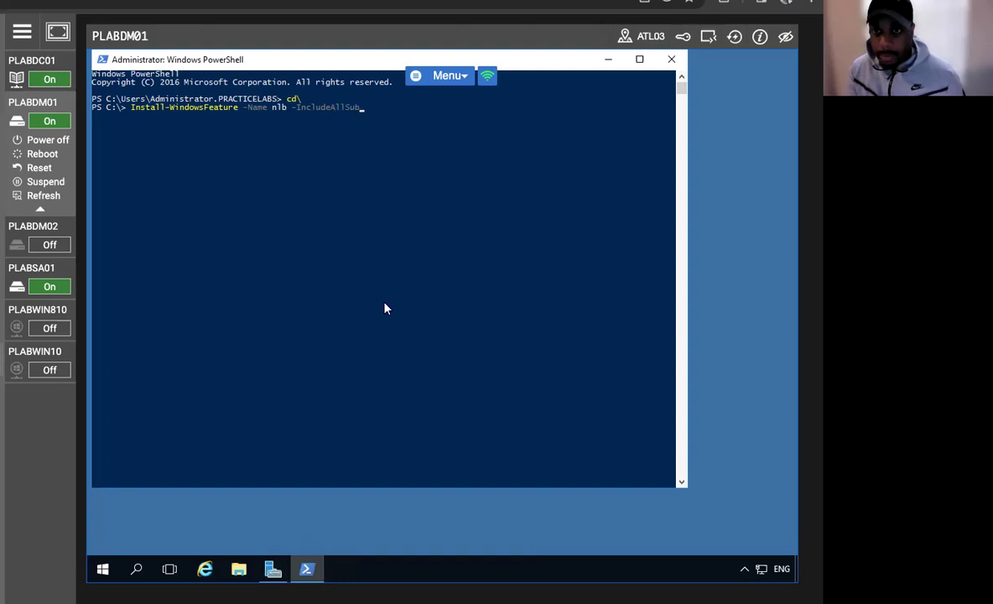
type("Feature")
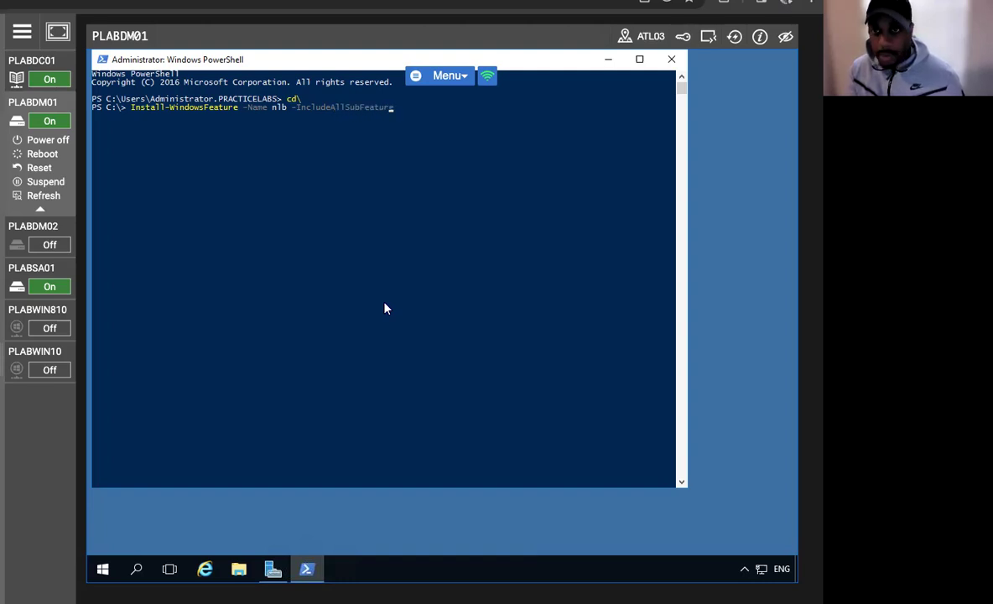
type(" -Inclu")
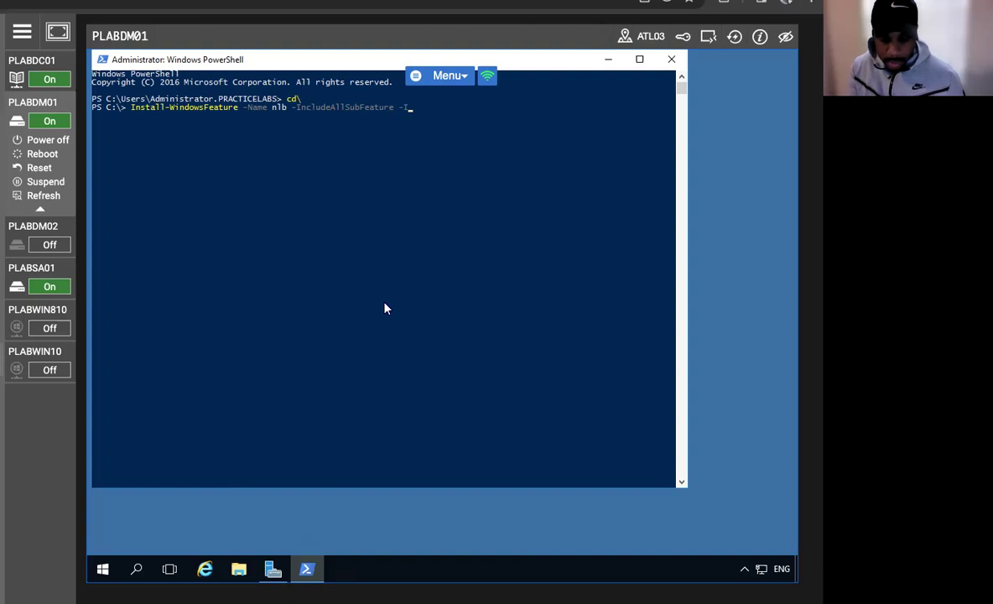
type("deManahe")
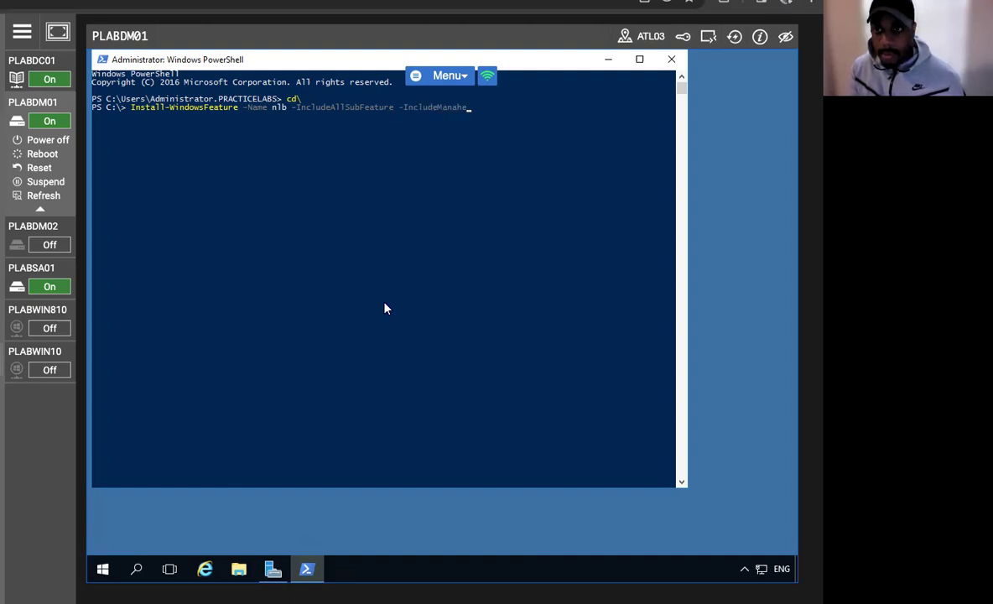
key("BackSpace")
key("BackSpace")
type("gement")
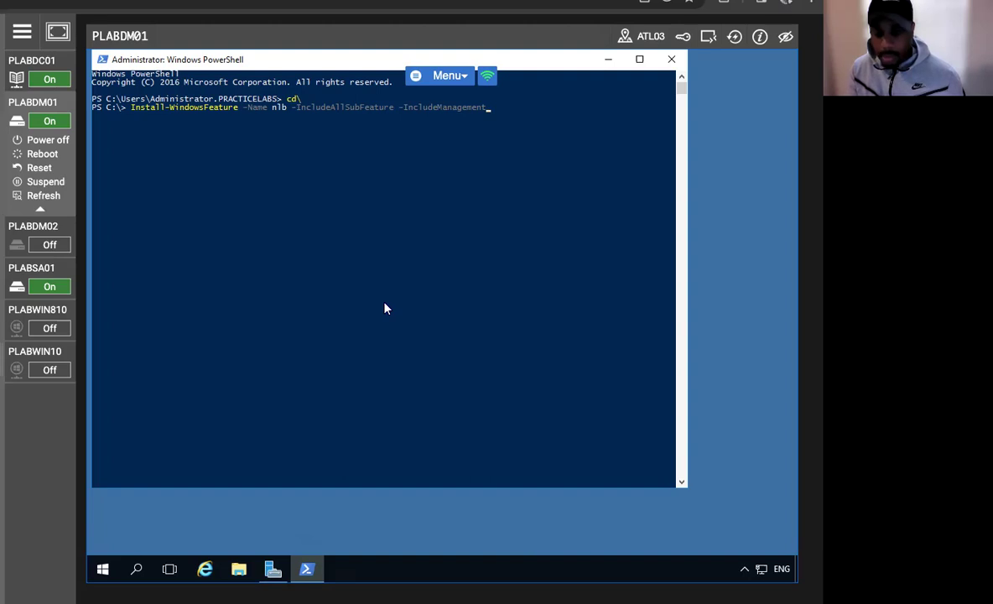
key("BackSpace")
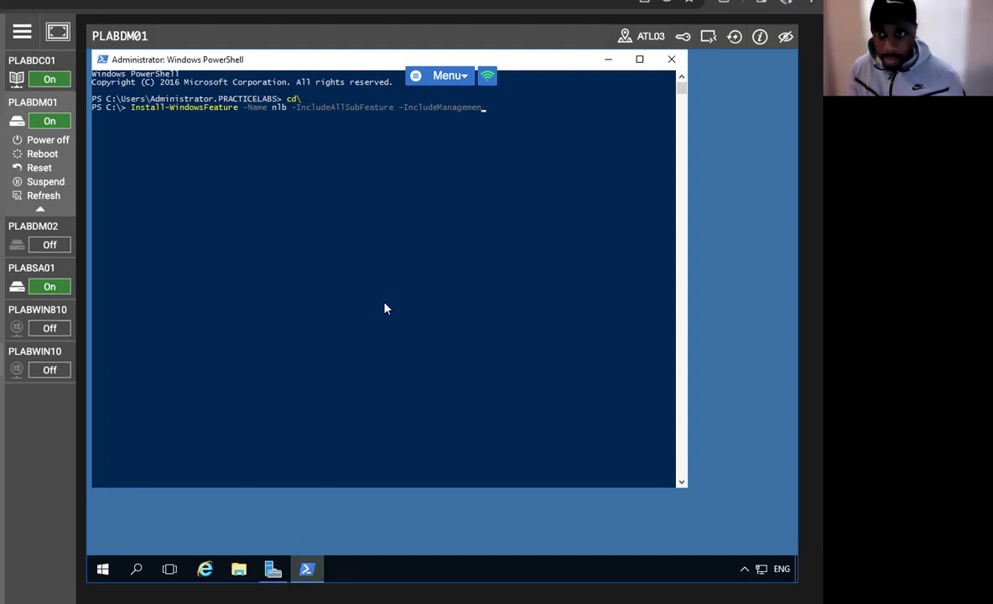
type("tTools")
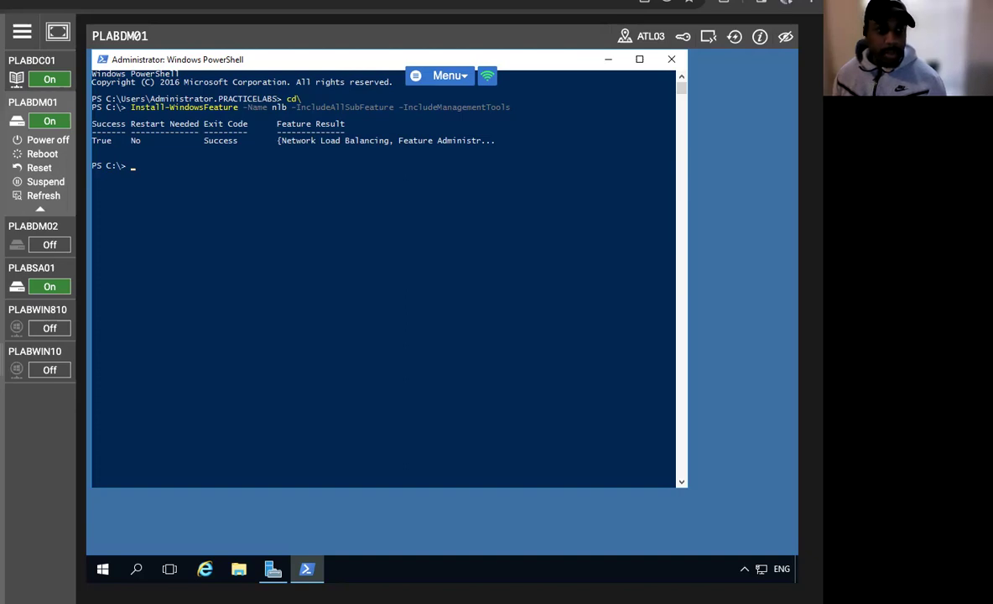
Open Network Load Balancing Manager from the Windows Administrative Tools on PLABDM01
left_click(102, 567)
scroll(199, 423, "down", 1)
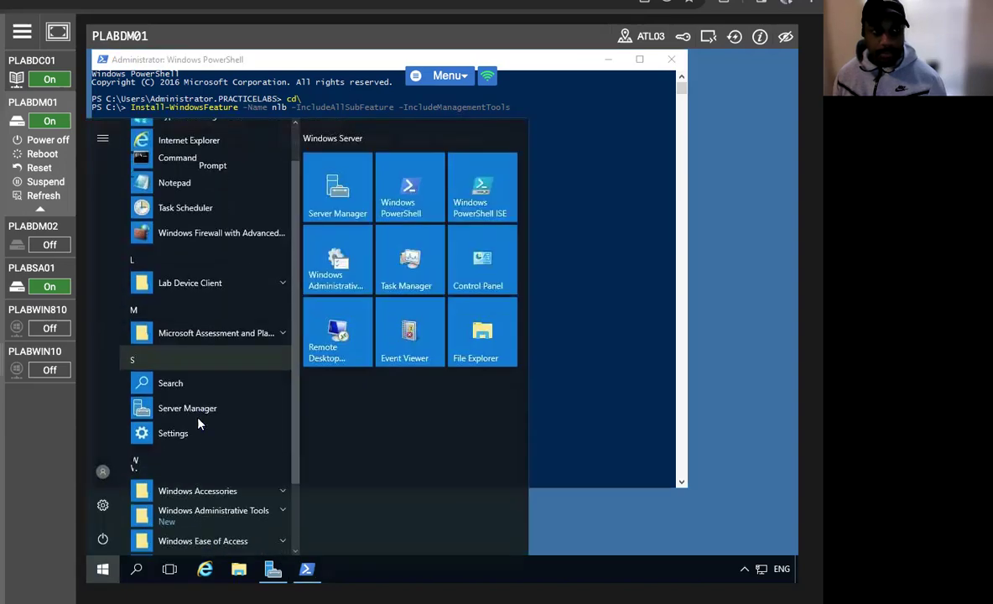
scroll(198, 423, "down", 2)
left_click(219, 432)
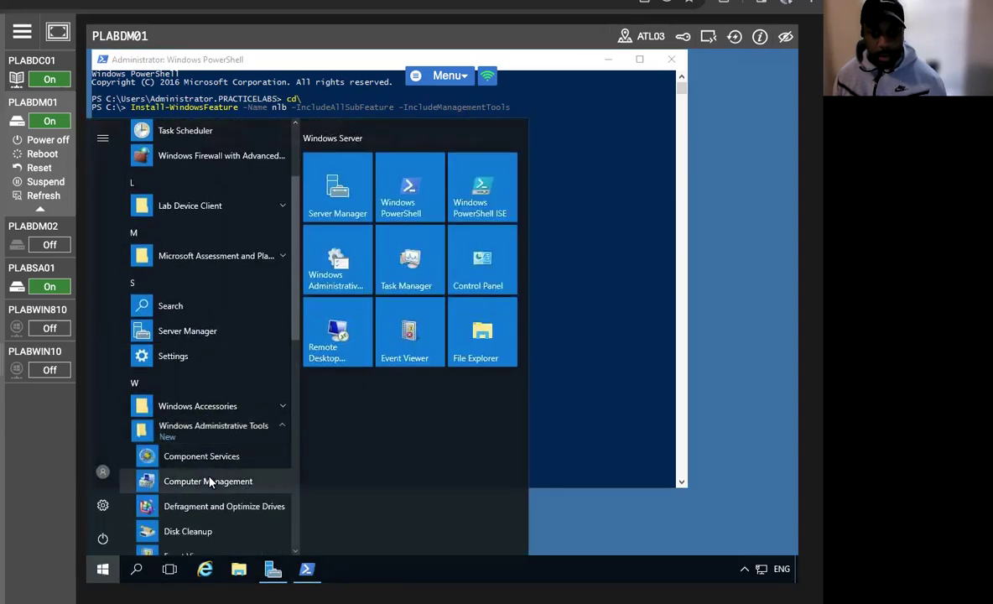
scroll(206, 479, "down", 4)
left_click(215, 507)
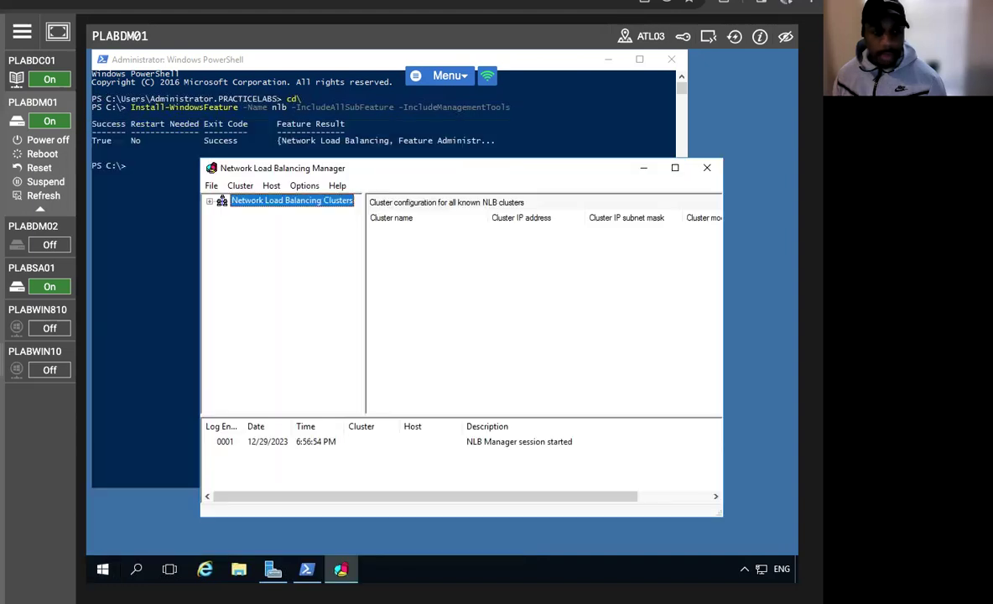
Start a new cluster connected to host PLABDM01 on the vEthernet (Intel Gigabit 82574L) interface at 192.168.0.2 and accept the default host parameters
right_click(262, 205)
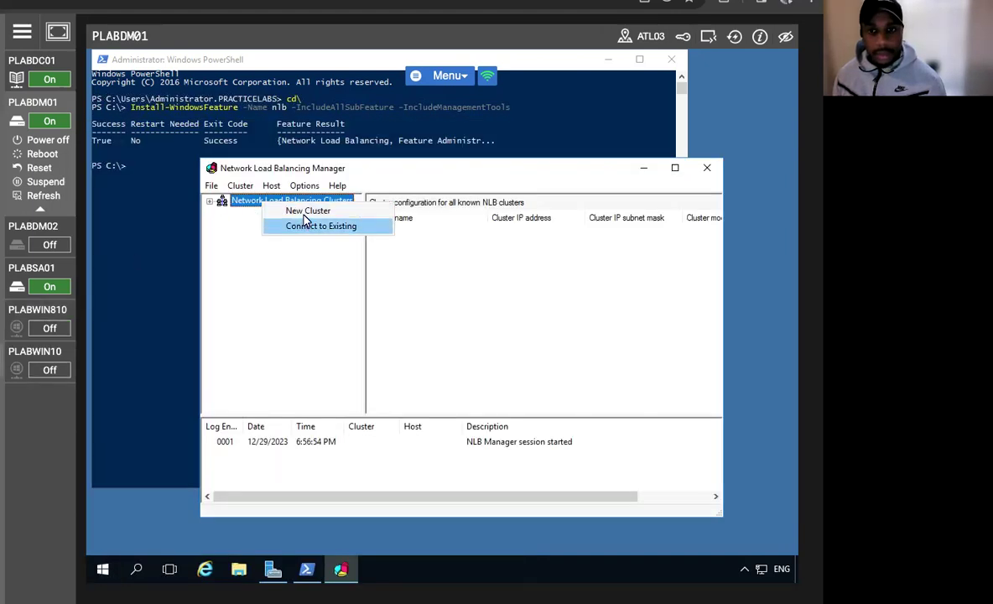
left_click(307, 211)
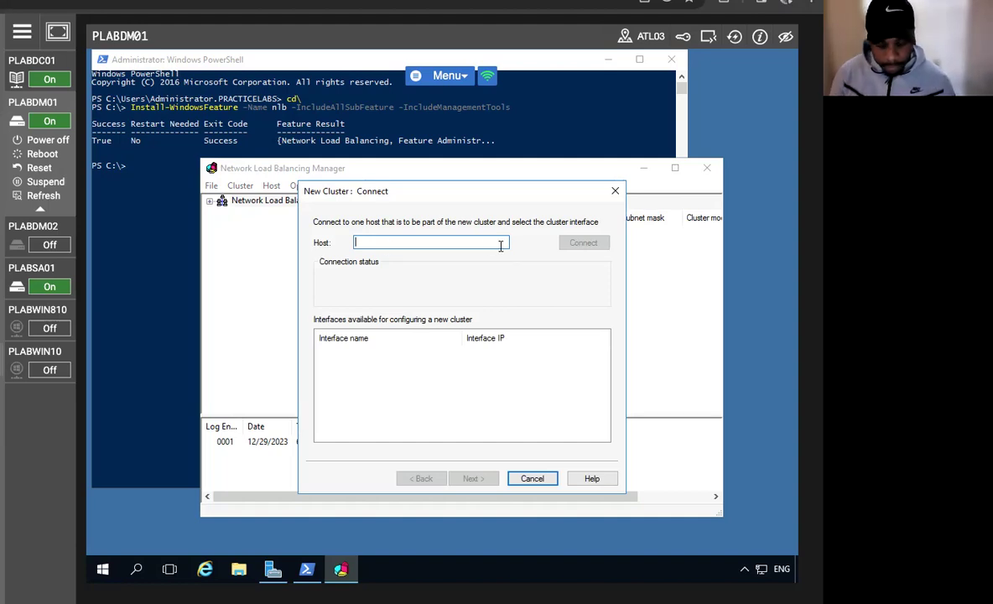
type("PLABDM01")
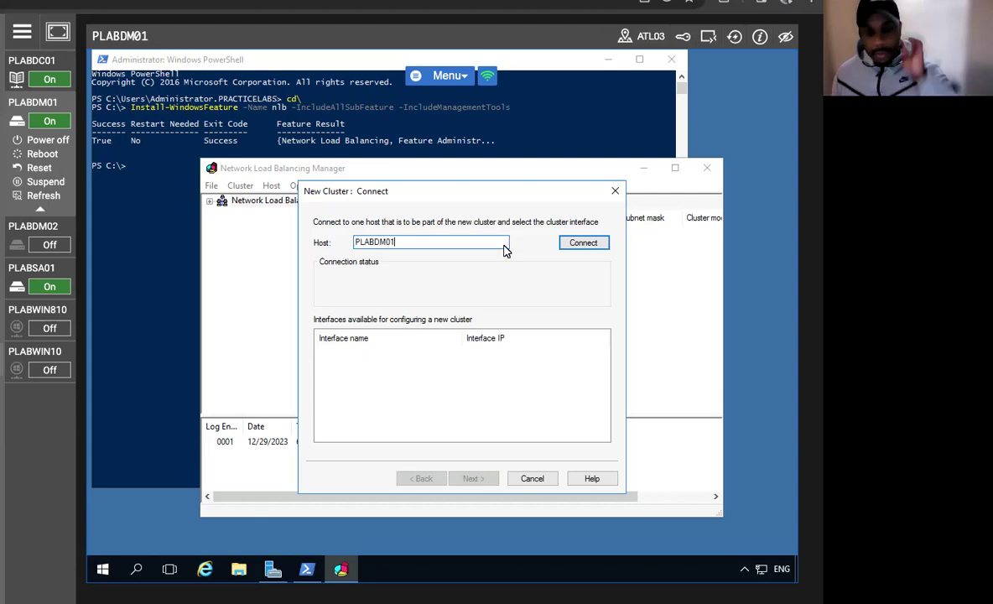
left_click(597, 243)
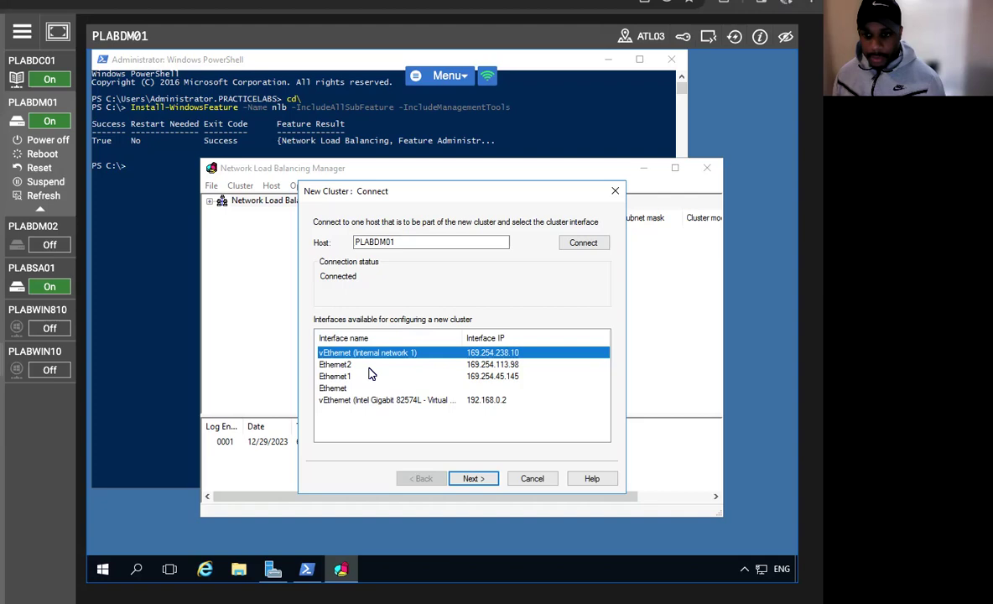
left_click(387, 400)
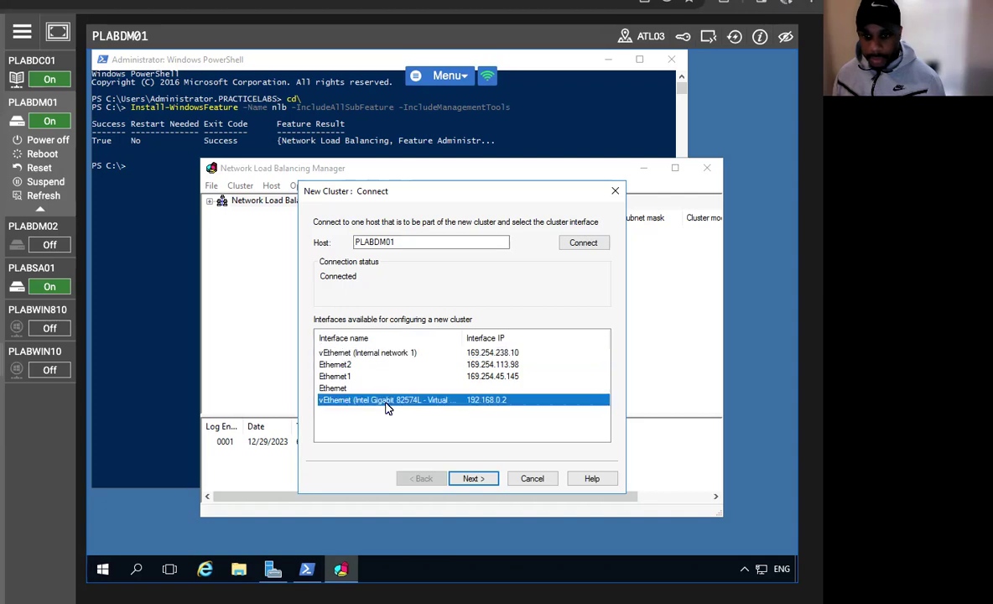
left_click(466, 479)
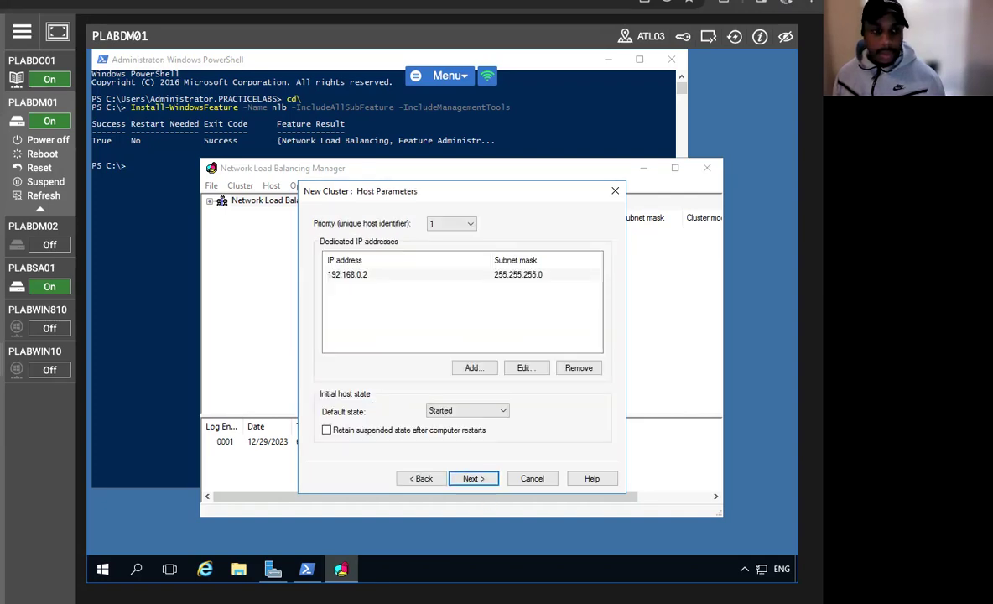
left_click(473, 478)
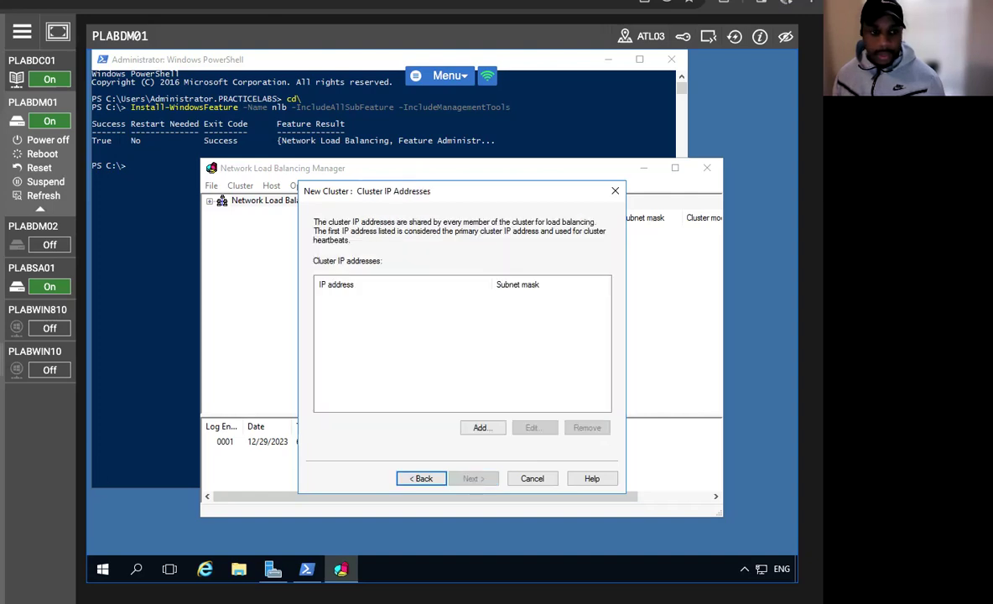
Add the cluster IPv4 address 192.168.0.20 with subnet mask 255.255.255.0
left_click(481, 428)
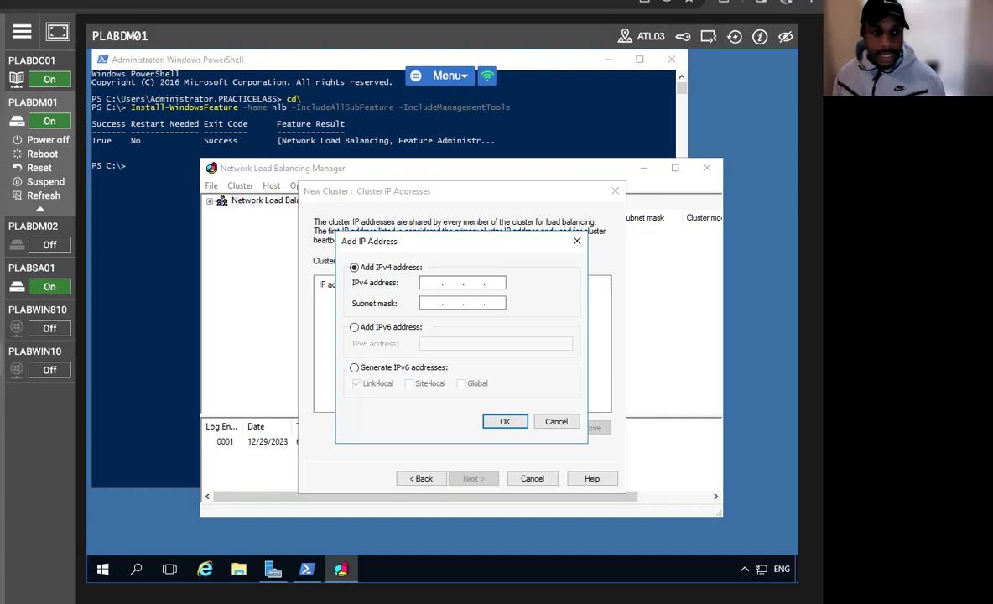
left_click(423, 283)
type("192 . ")
type("135")
key("BackSpace")
key("BackSpace")
key("BackSpace")
type("168 . 0 .")
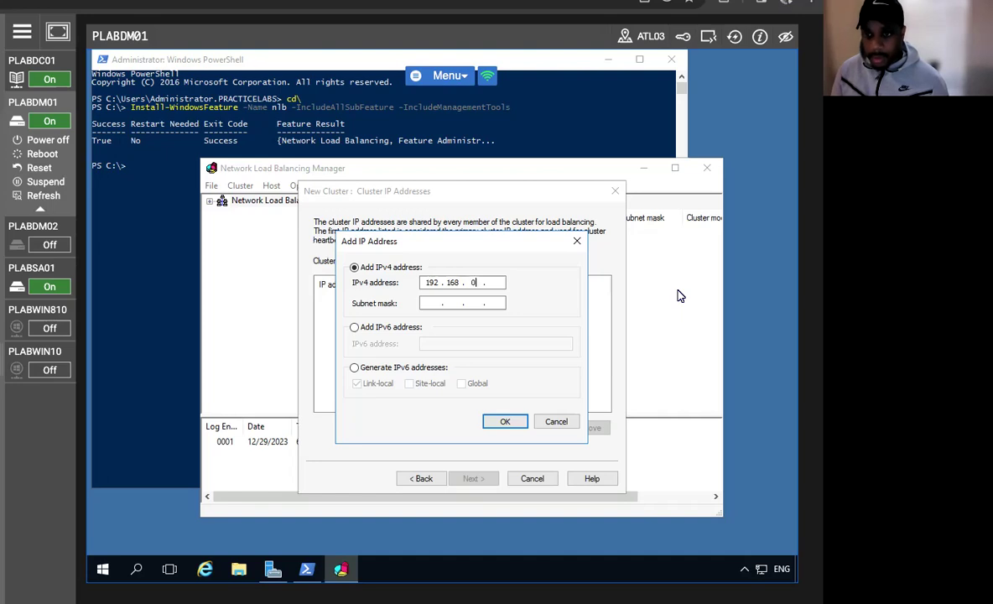
type(" 20")
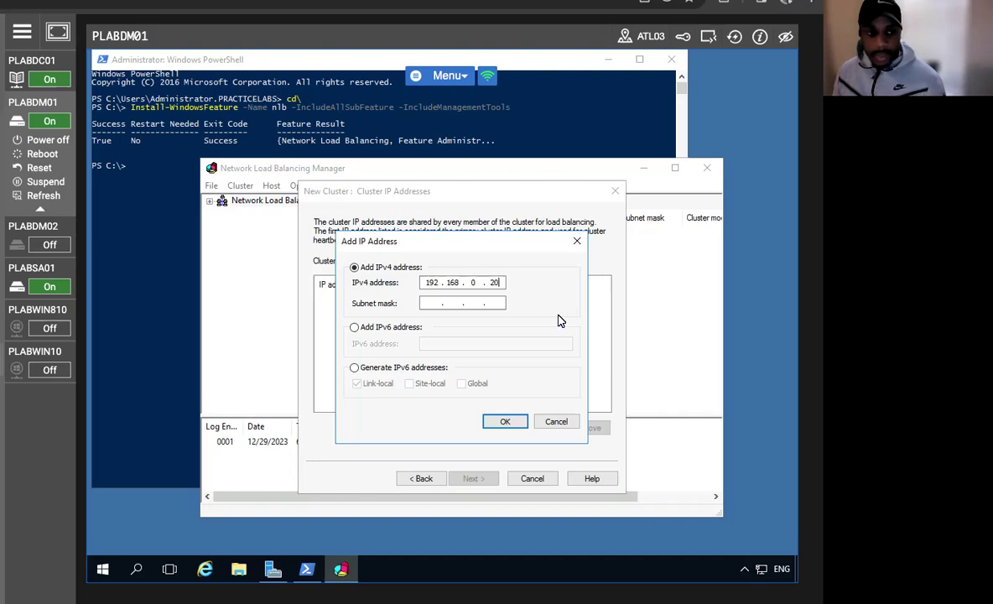
left_click(432, 306)
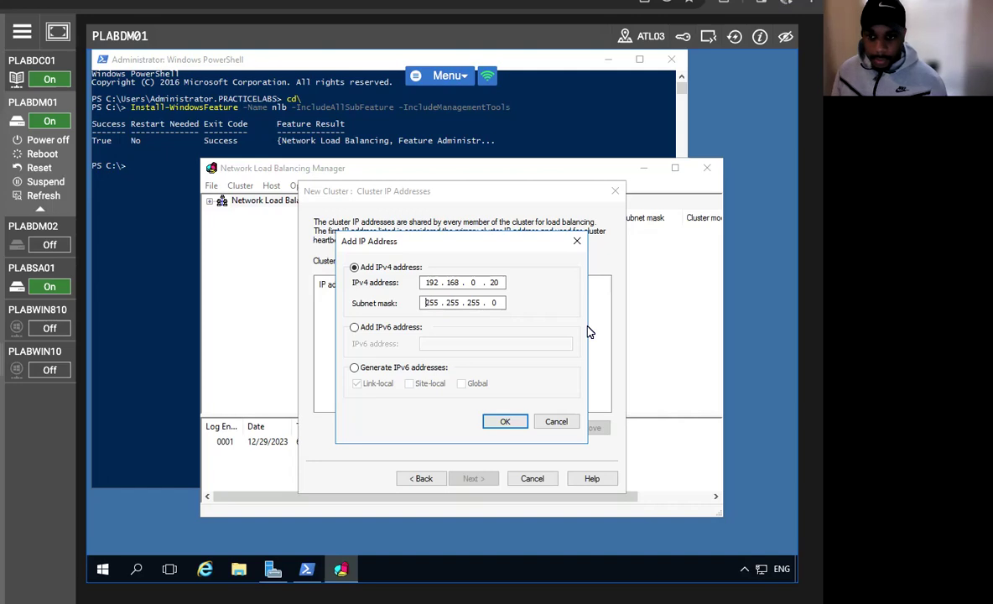
left_click(496, 421)
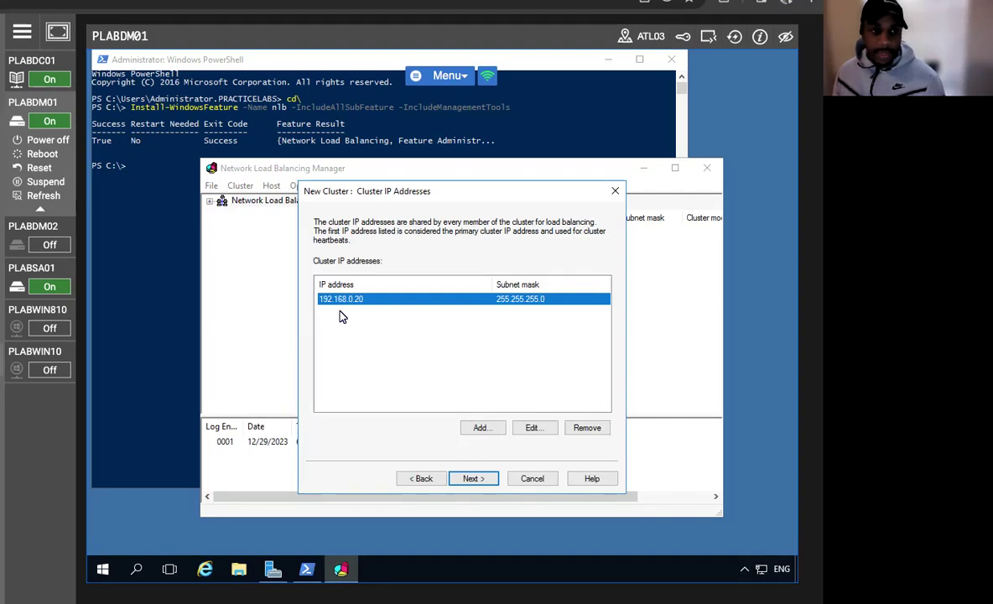
Finish creating the cluster with full Internet name PLABDM01-NLB and Multicast operation mode, keeping the default port rules
left_click(474, 479)
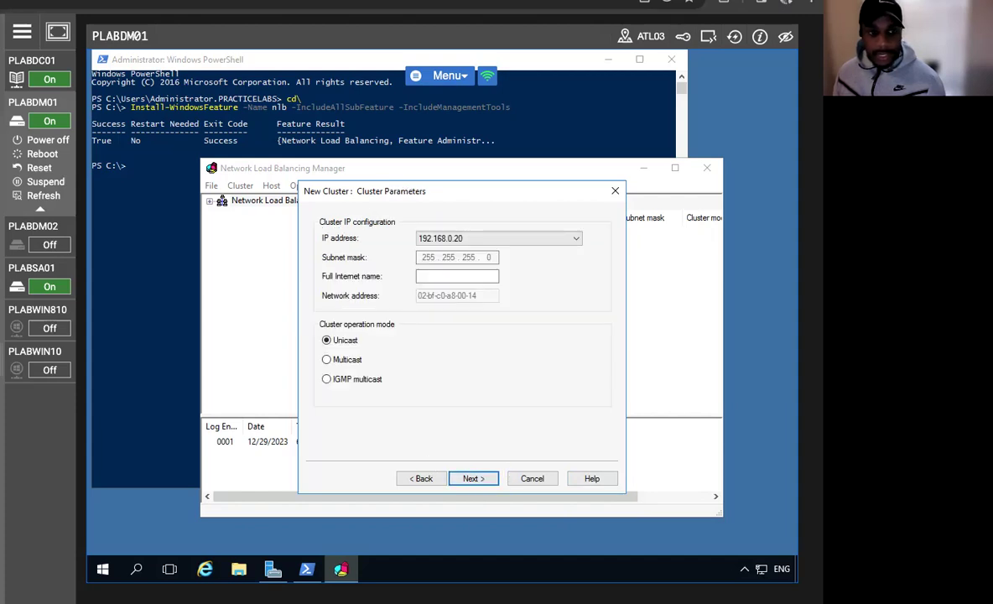
left_click(436, 277)
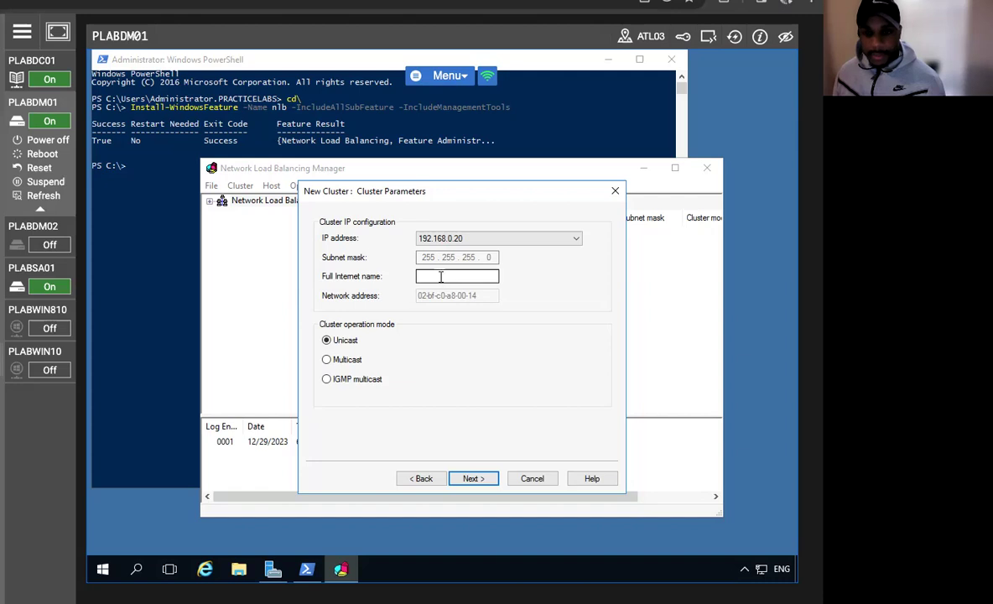
type("PLA")
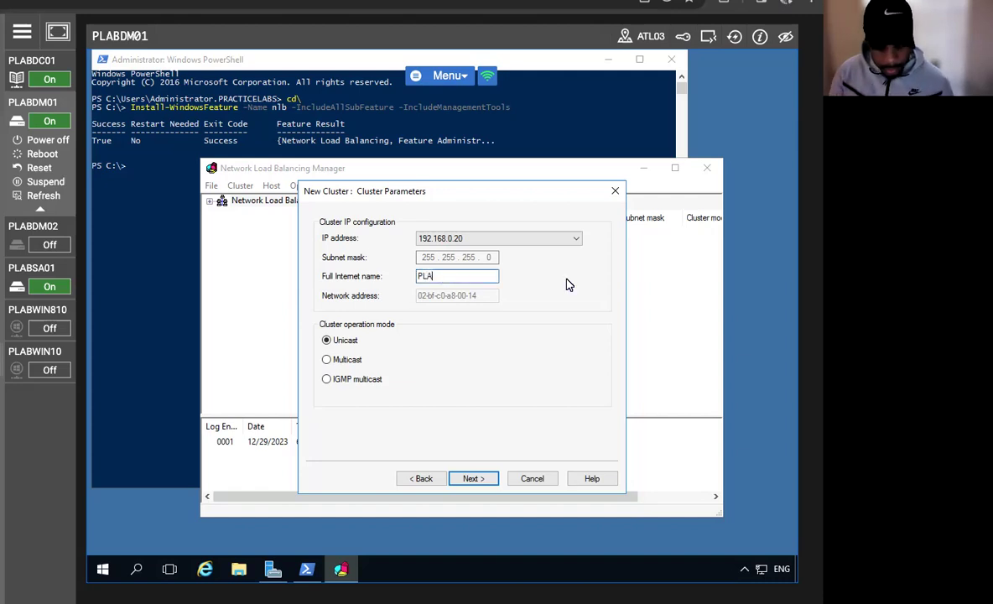
type("BDM")
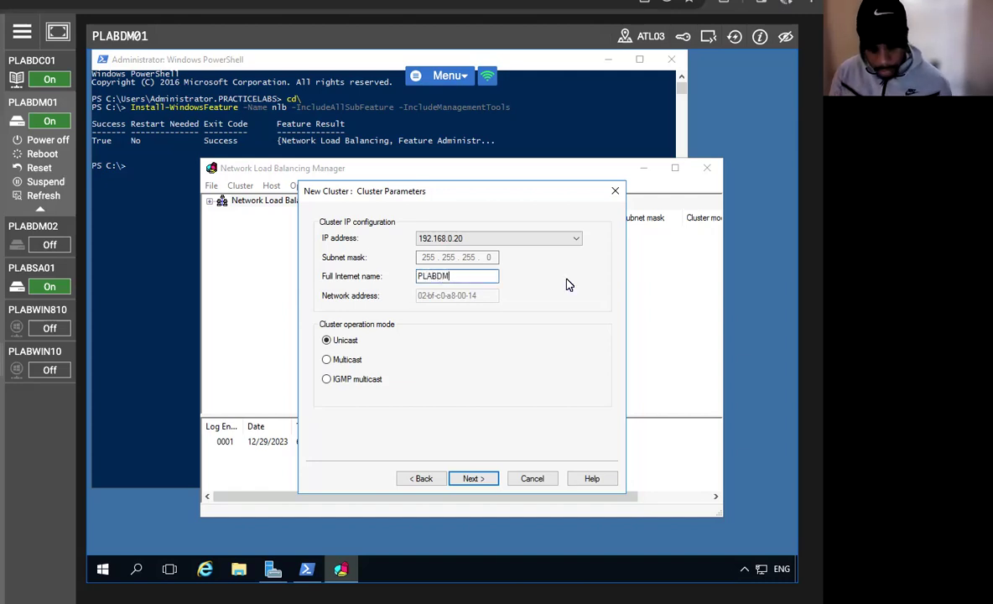
type("01-NLB")
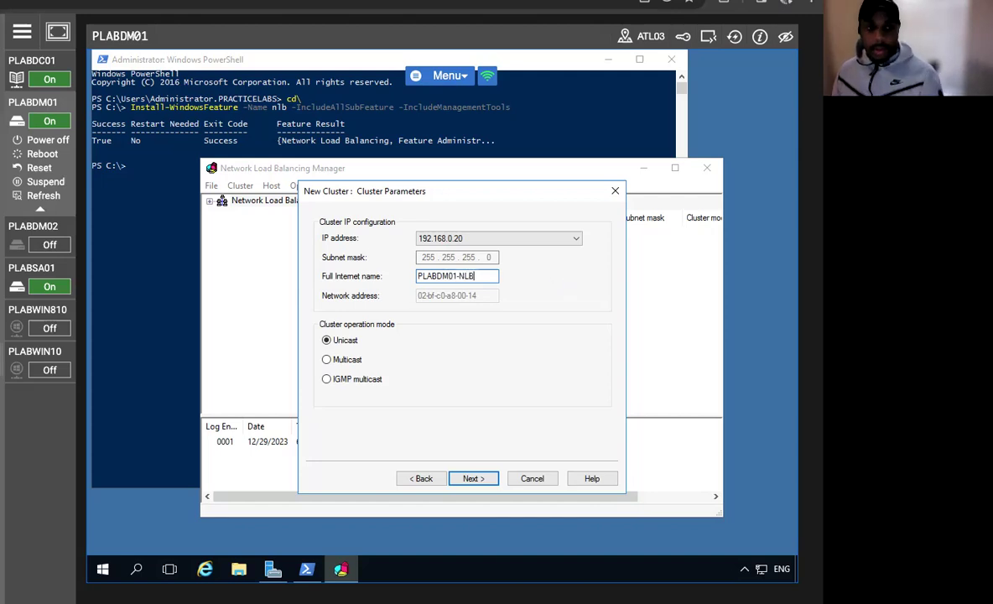
left_click(327, 359)
left_click(482, 476)
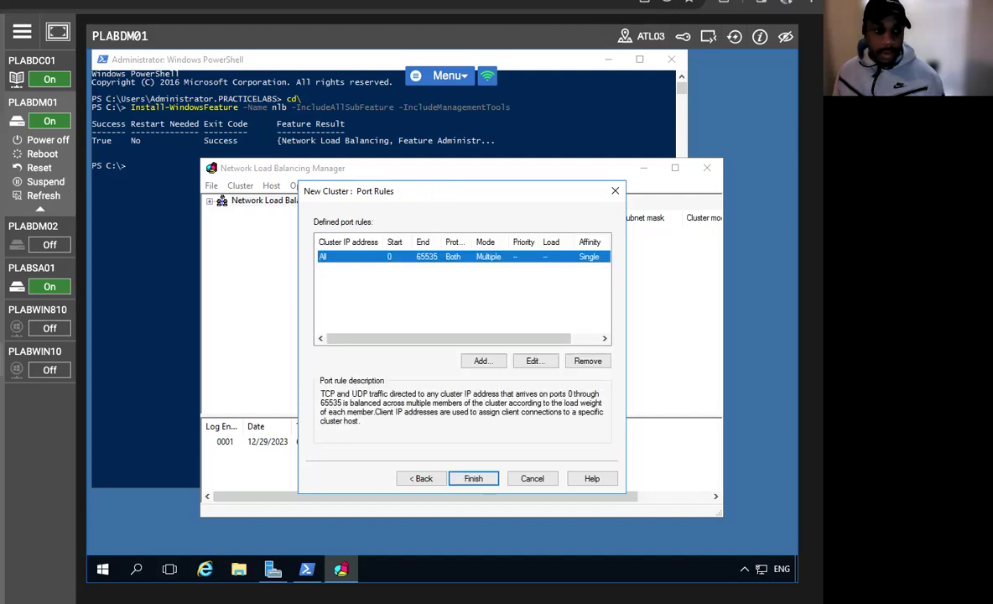
left_click(467, 477)
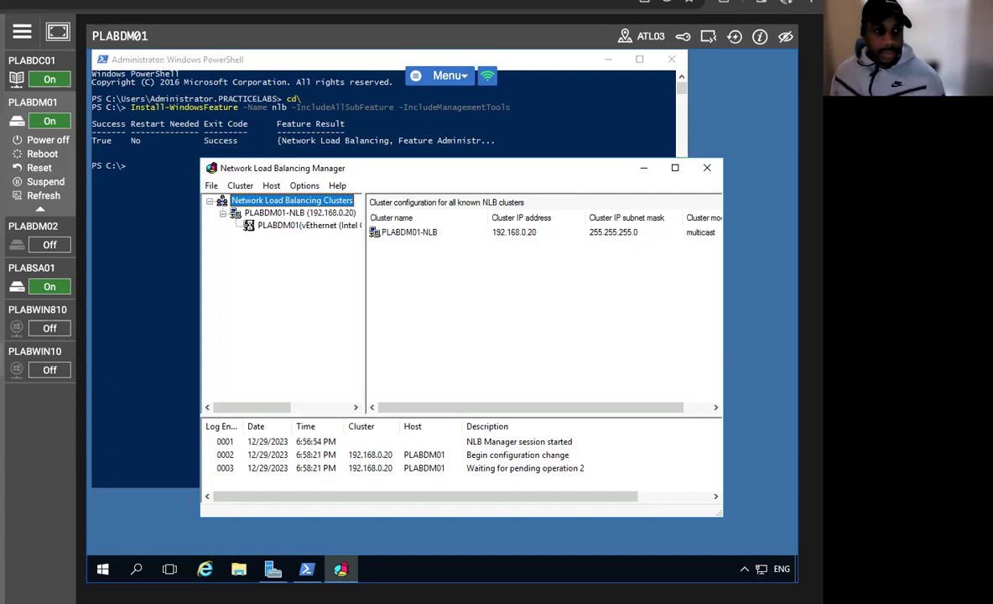
Switch to PLABDC01, open DNS Manager from Server Manager, and expand the forward lookup zone PRACTICELABS.COM
left_click(43, 64)
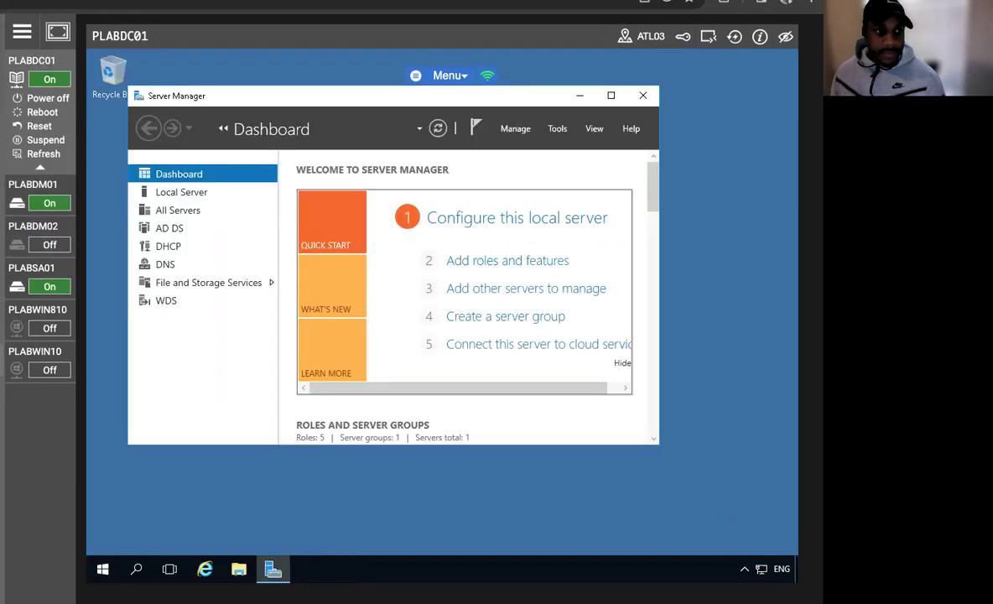
left_click(556, 128)
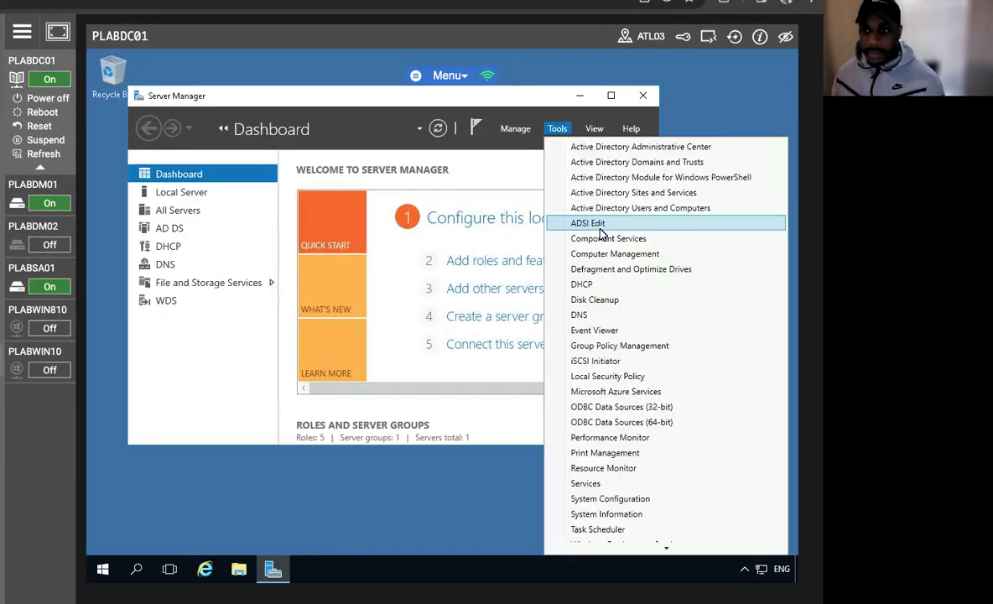
left_click(583, 315)
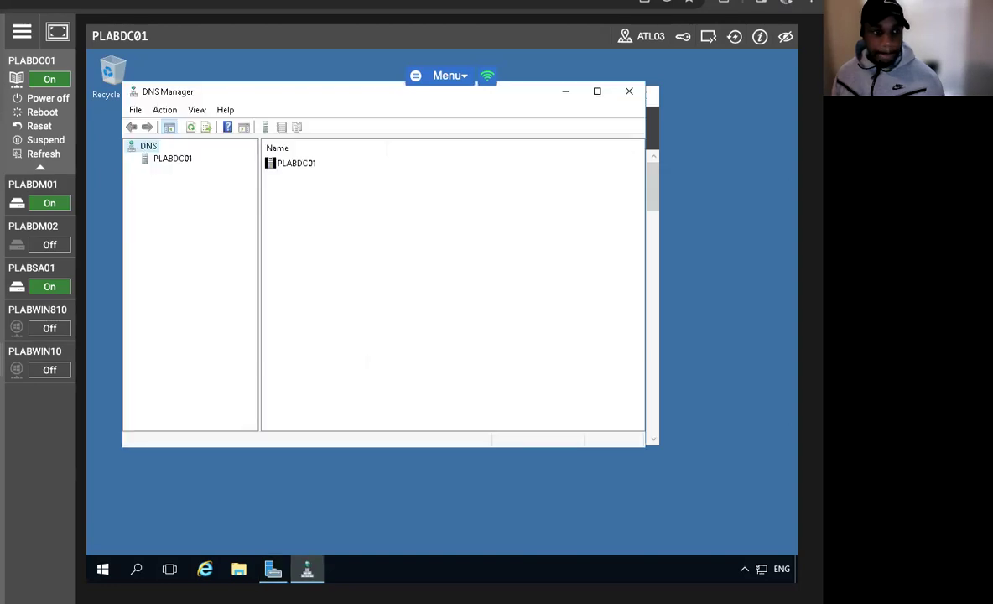
left_click(148, 160)
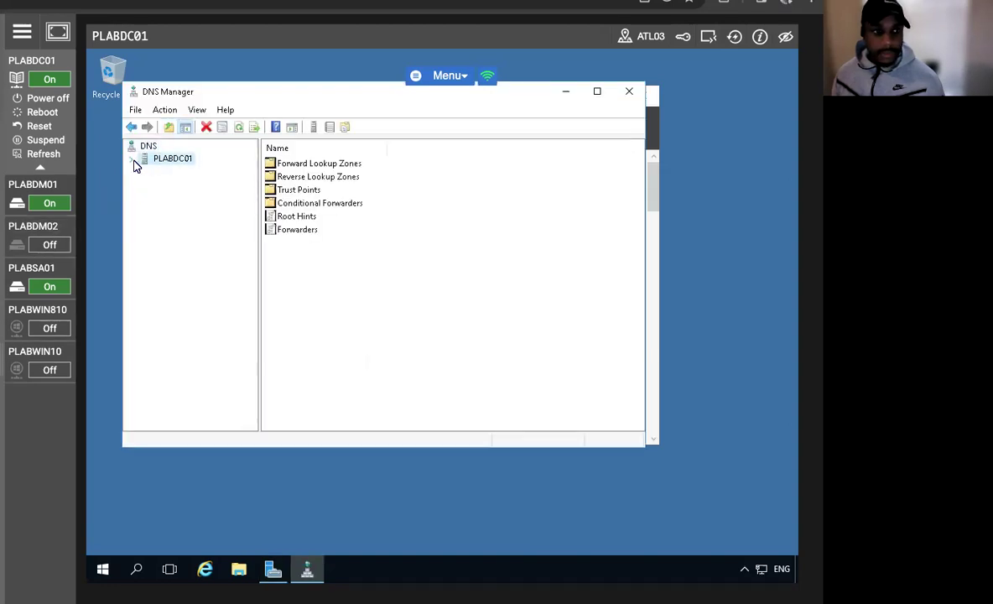
left_click(132, 160)
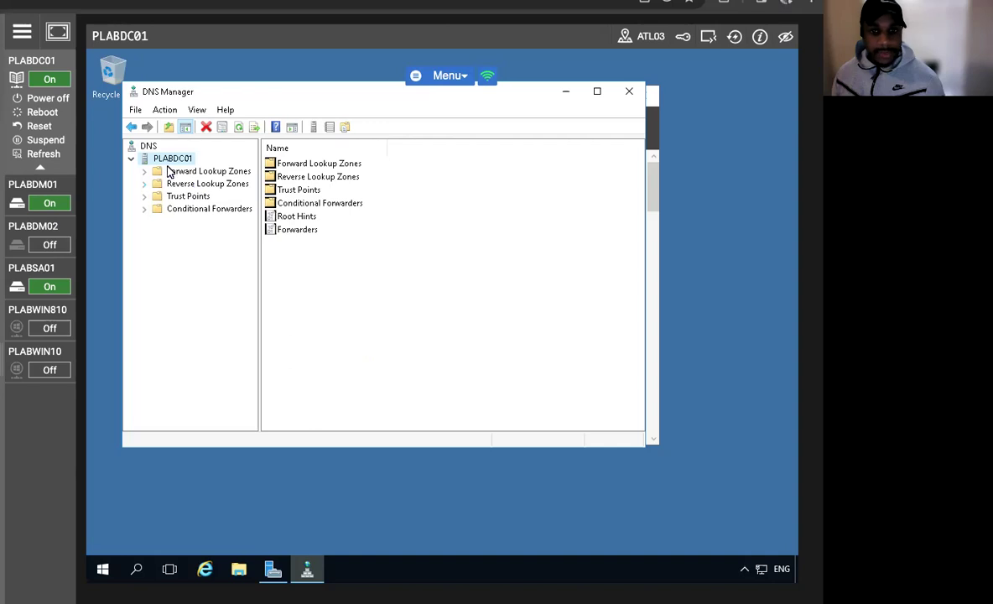
left_click(148, 171)
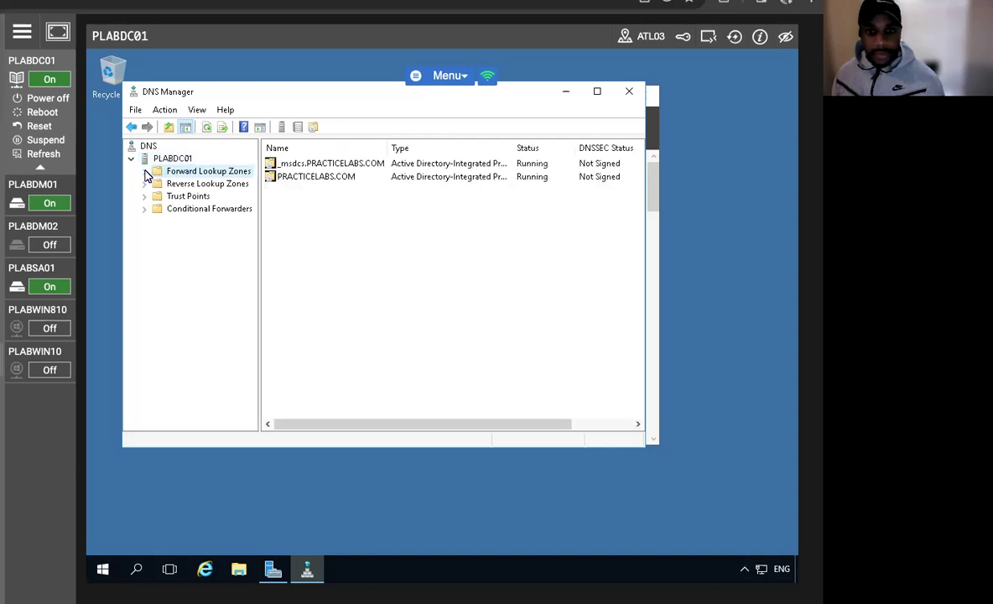
left_click(145, 172)
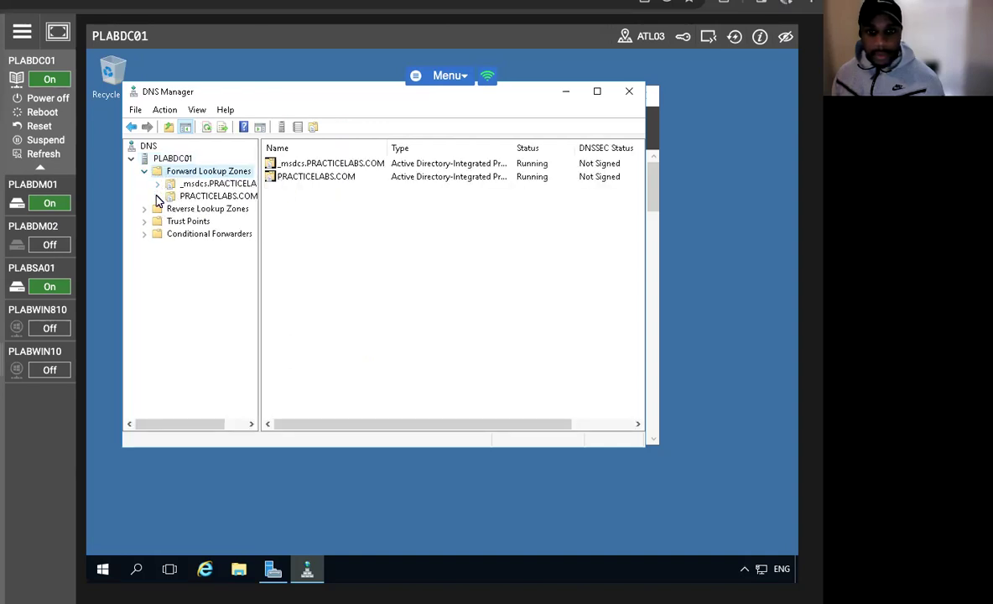
double_click(195, 198)
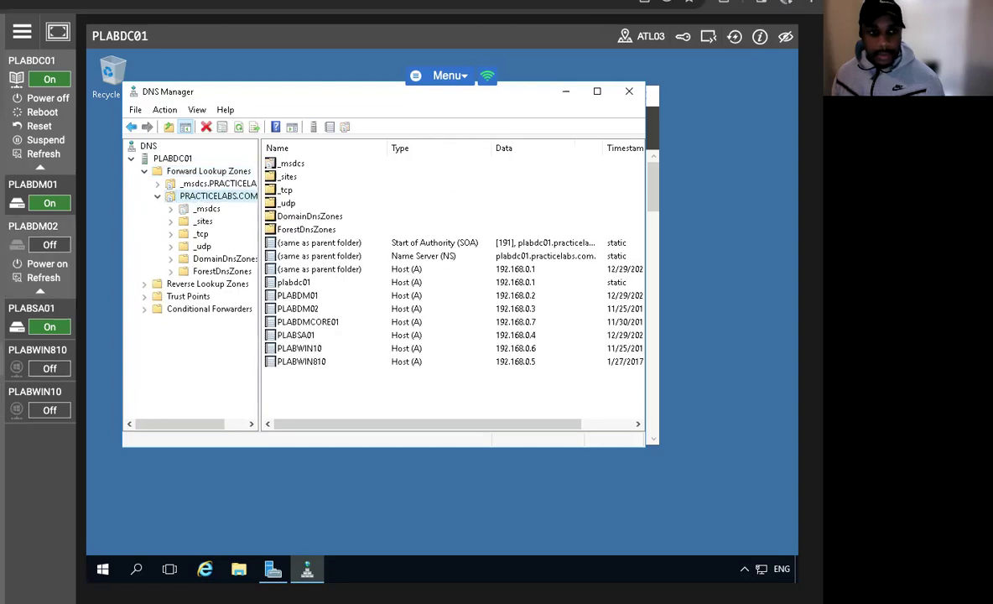
Start a new host (A) record in the PRACTICELABS.COM zone and name it PLABDM01-NLB
right_click(196, 196)
left_click(252, 235)
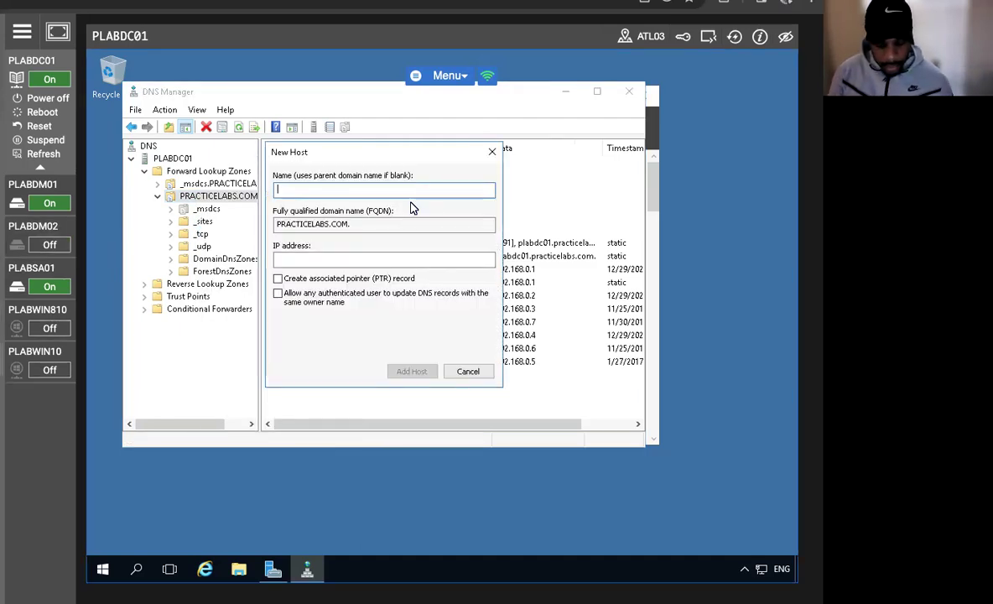
type("PLAB")
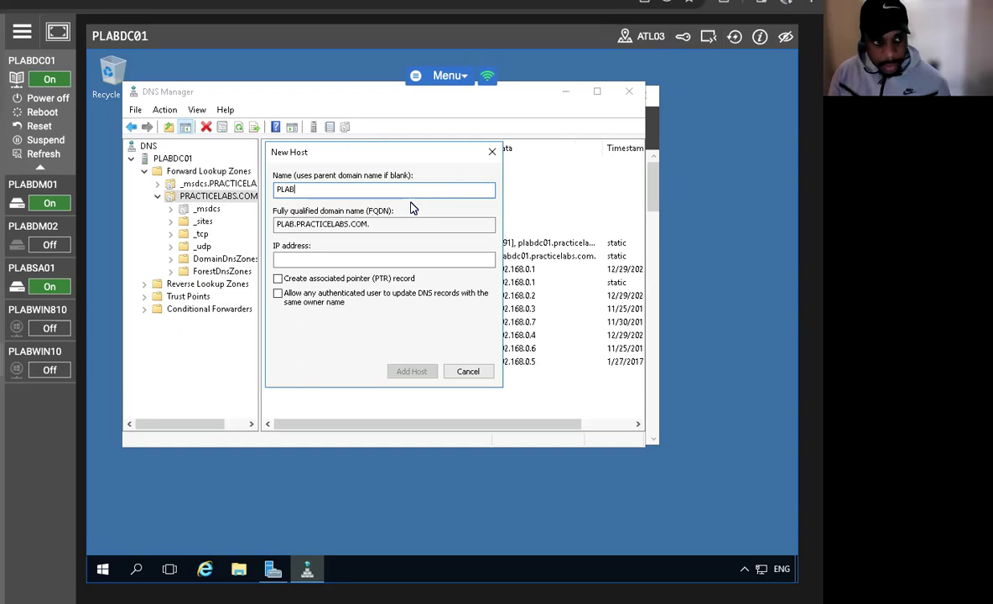
type("DM010")
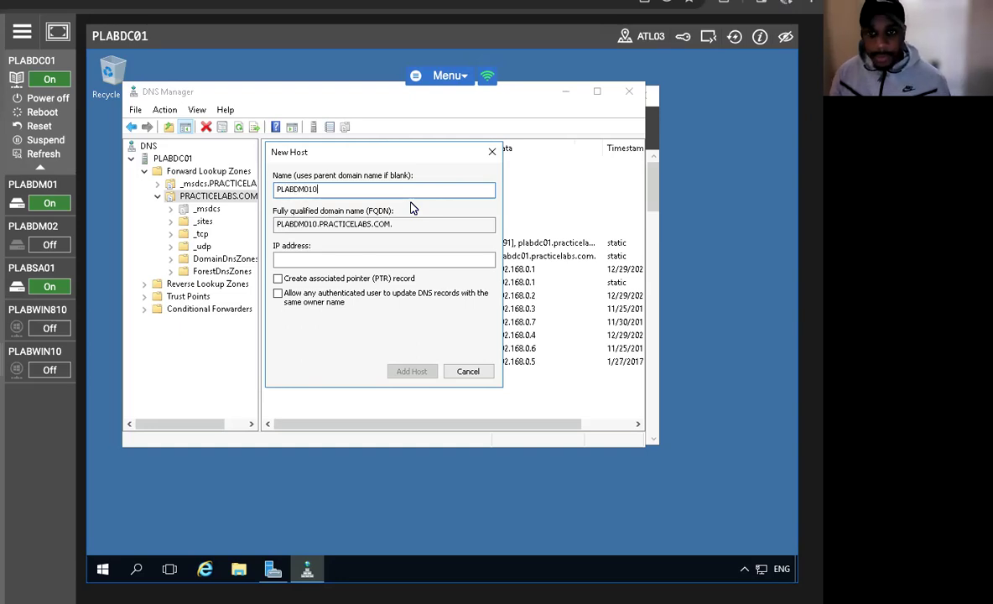
key("BackSpace")
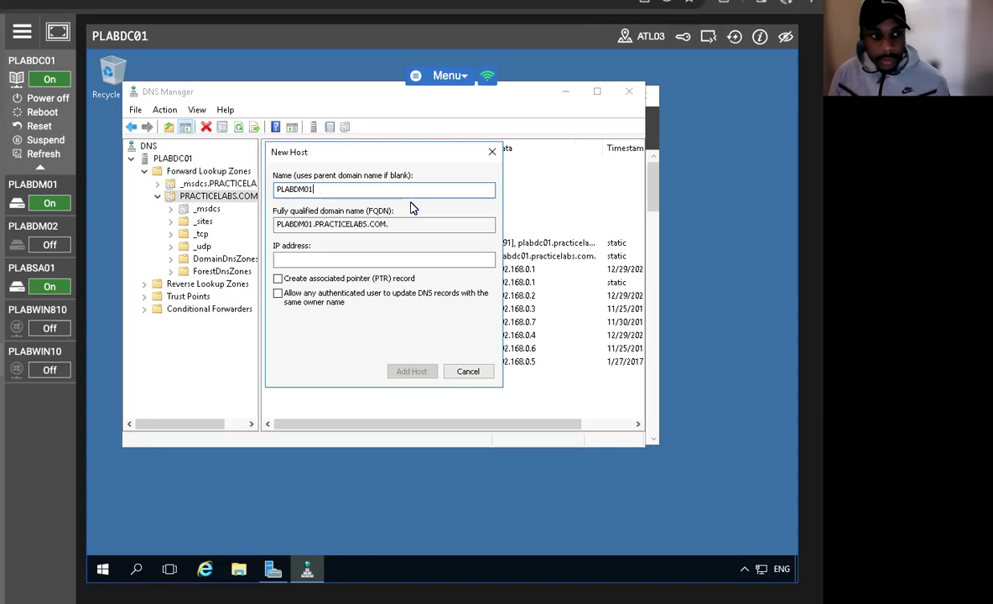
type("-N;B")
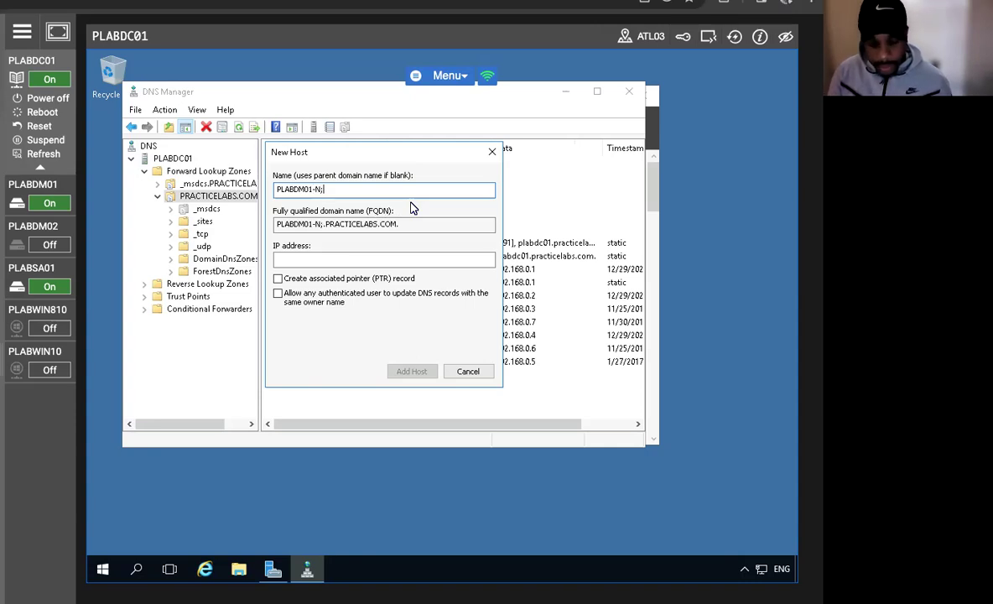
key("BackSpace")
key("BackSpace")
type("LB")
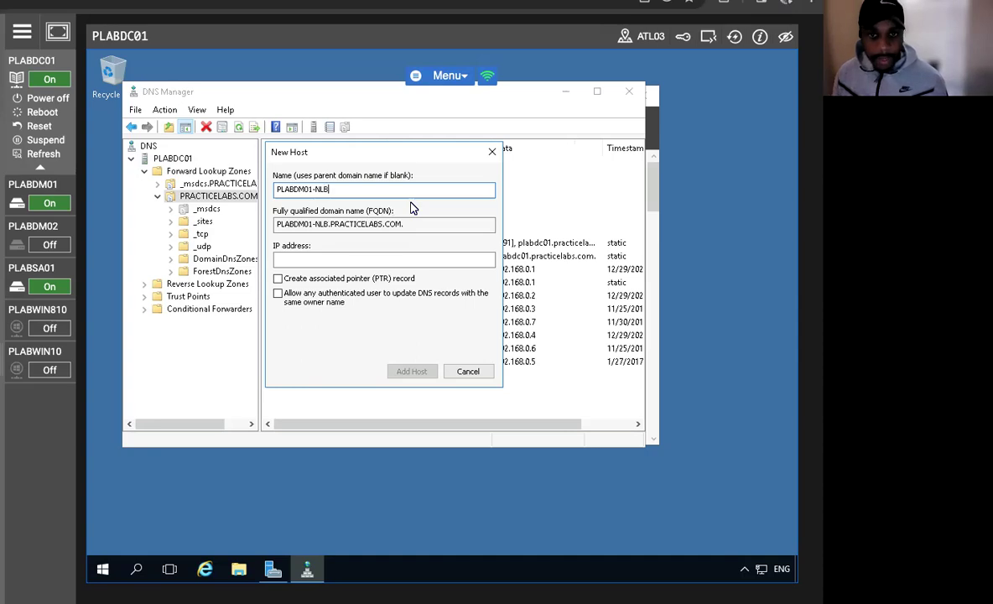
Add the PLABDM01-NLB host record with IP address 192.168.0.20 and close DNS Manager
left_click(309, 257)
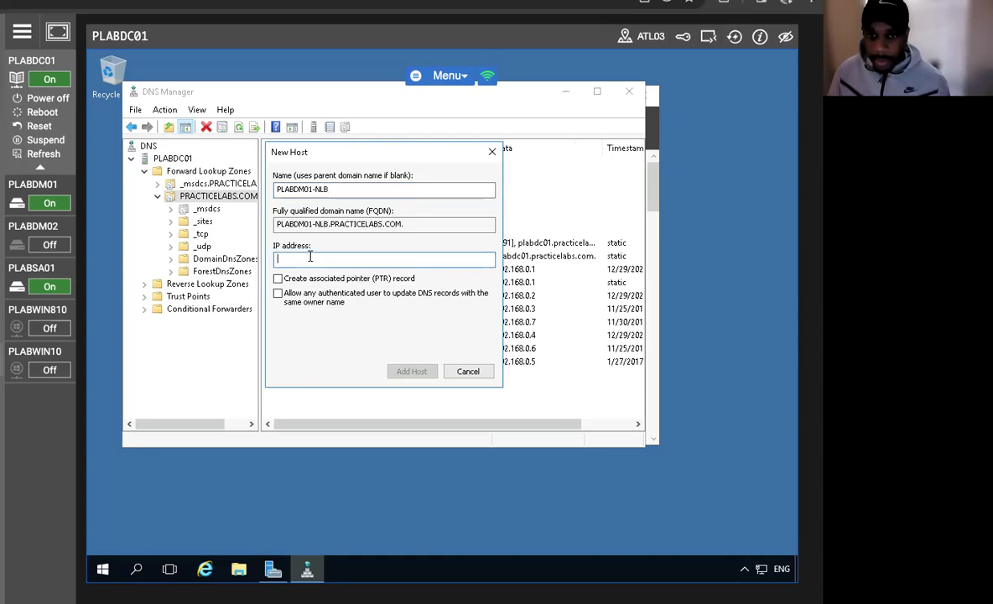
type("192.168.0.20")
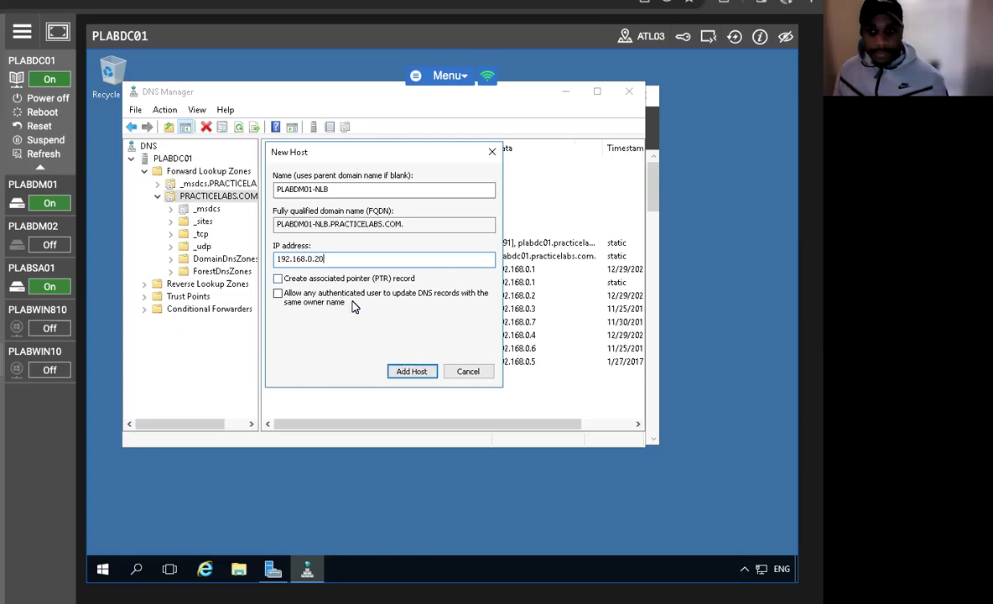
left_click(403, 368)
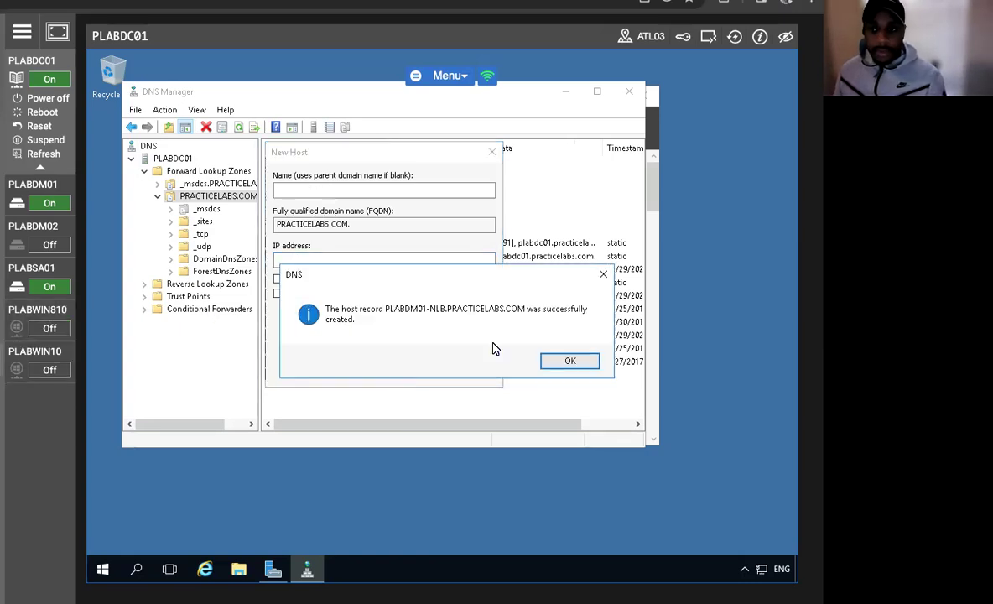
left_click(568, 362)
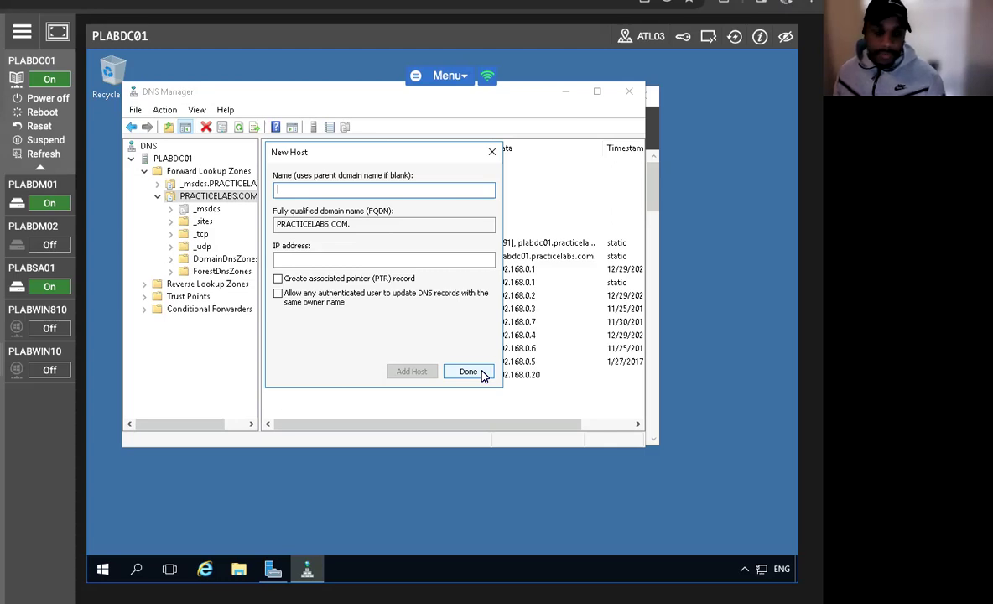
left_click(469, 371)
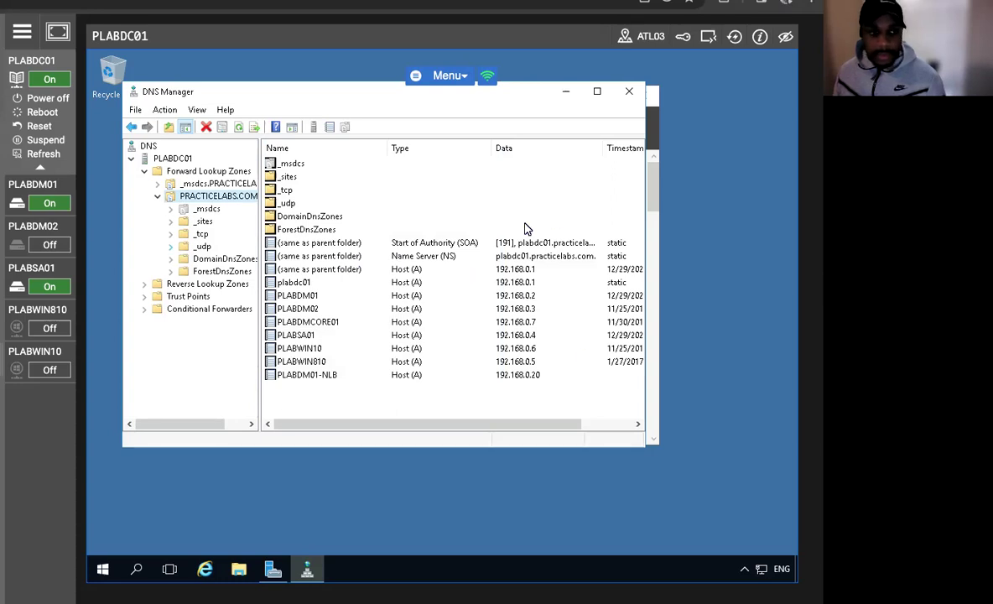
left_click(629, 91)
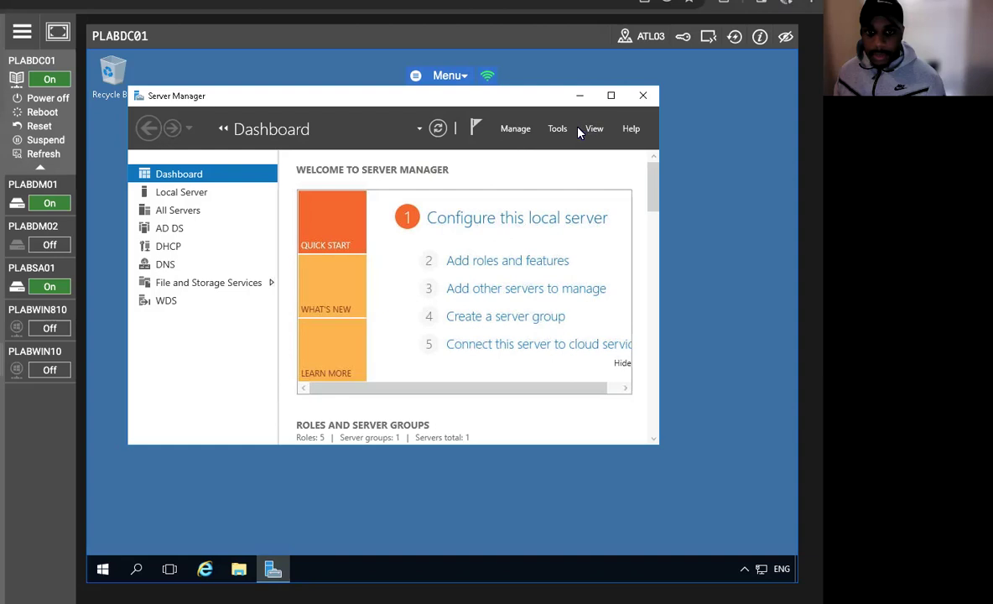
Examine the DNS role page in the maximized Server Manager, including its servers, events, services, and roles and features
left_click(174, 267)
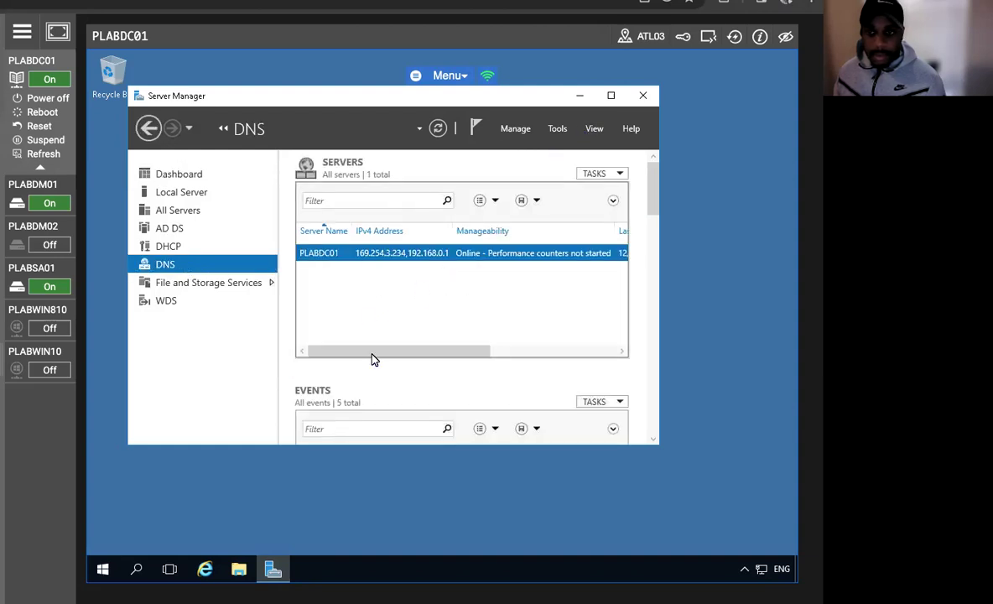
scroll(386, 377, "down", 2)
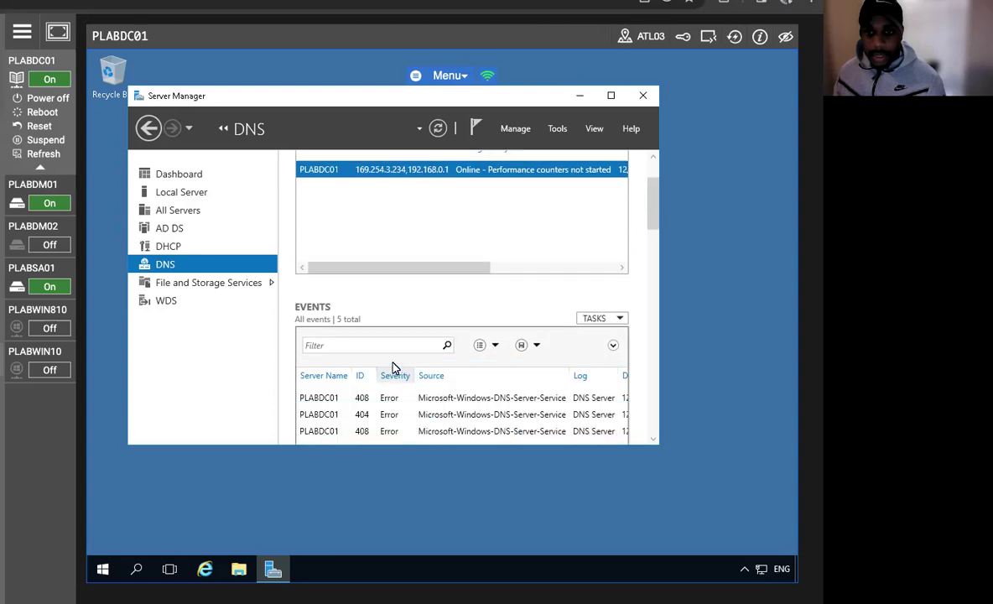
scroll(402, 352, "up", 1)
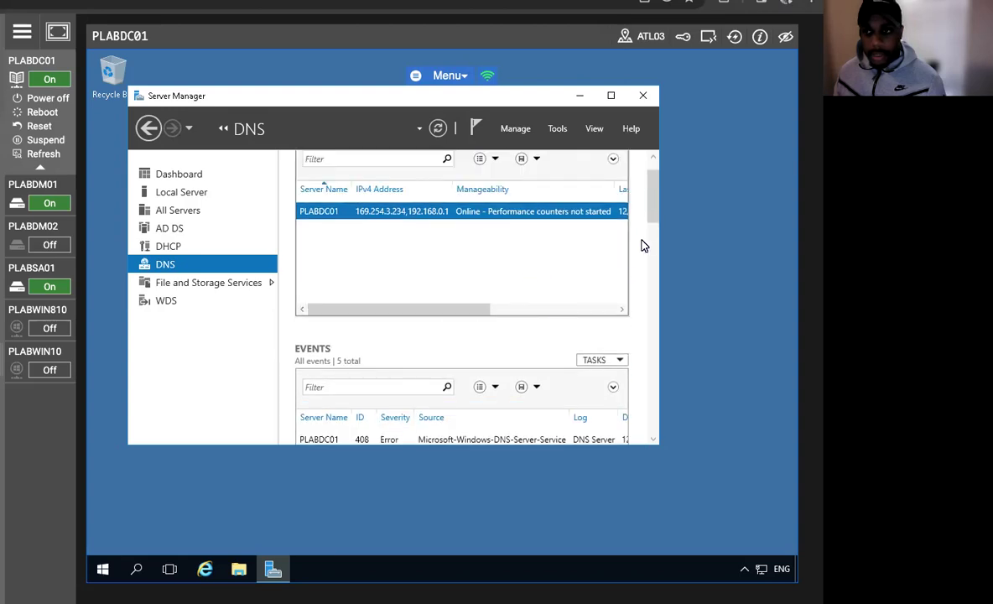
left_click(611, 96)
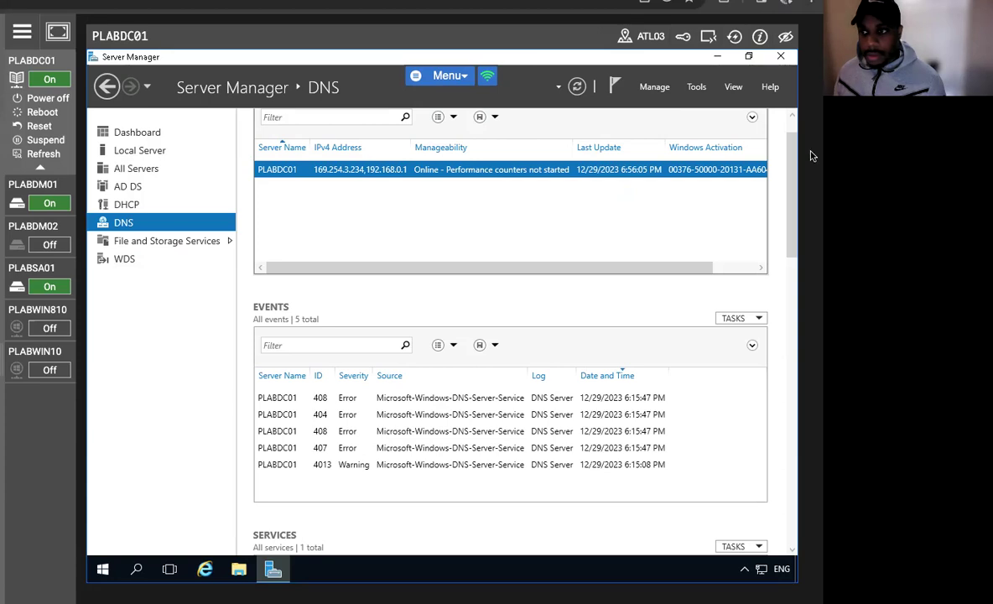
left_click_drag(793, 196, 797, 387)
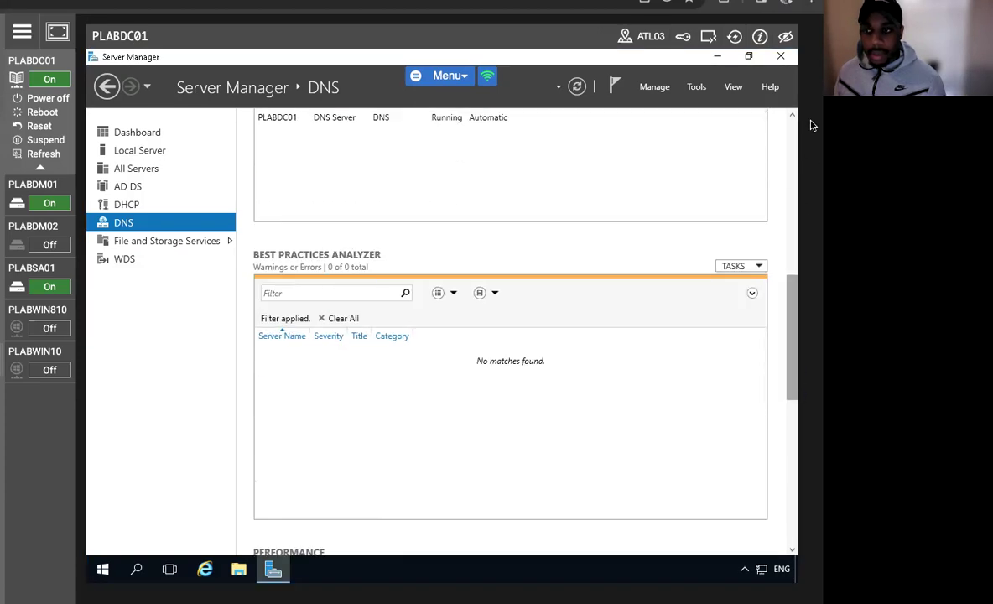
left_click_drag(792, 343, 797, 268)
left_click_drag(793, 324, 780, 497)
left_click(379, 431)
scroll(529, 339, "up", 1)
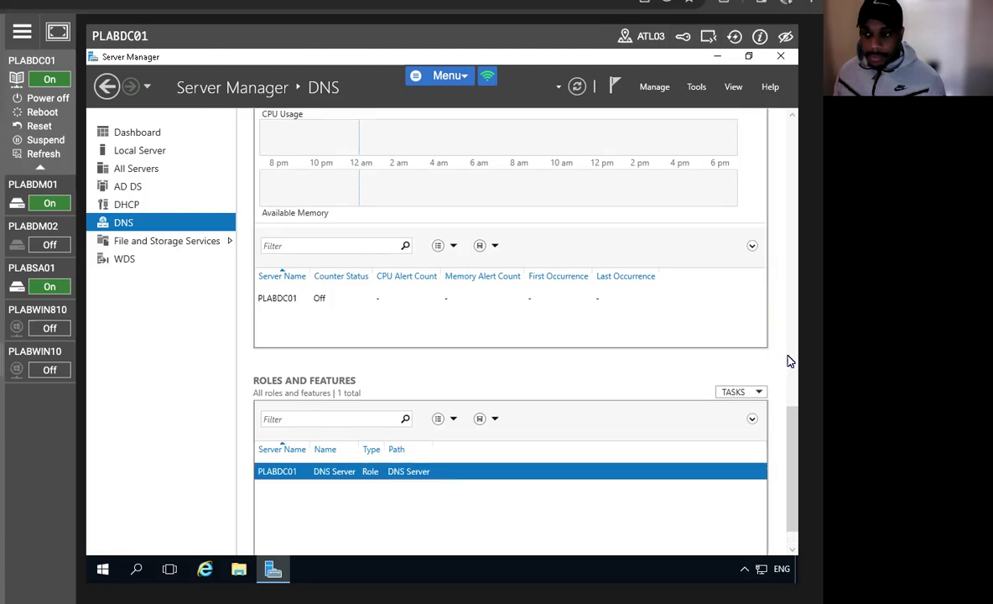
left_click_drag(790, 432, 772, 101)
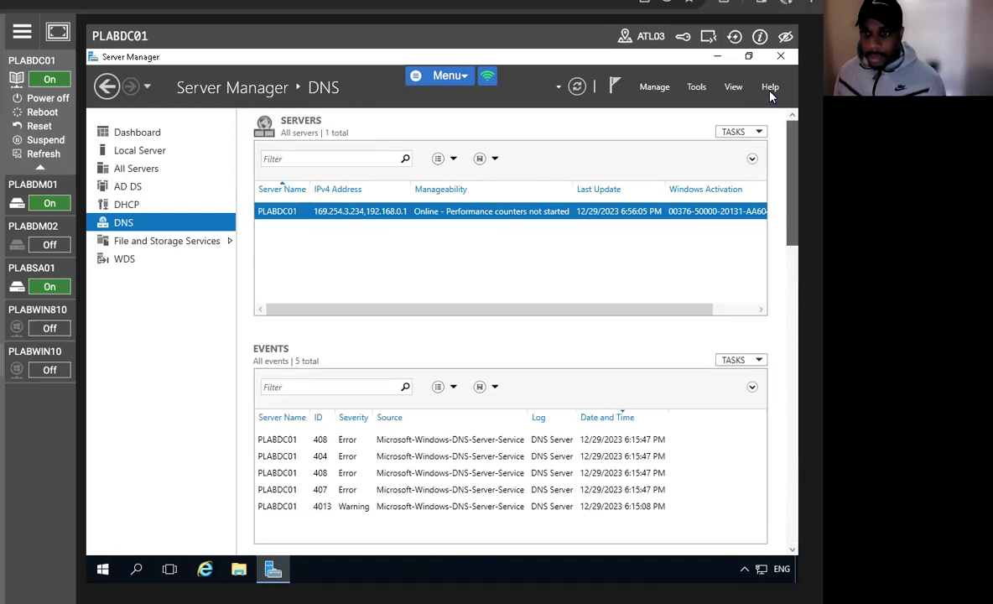
Reopen DNS Manager and check the PLABDM01-NLB host record in the PRACTICELABS.COM forward lookup zone
left_click(697, 86)
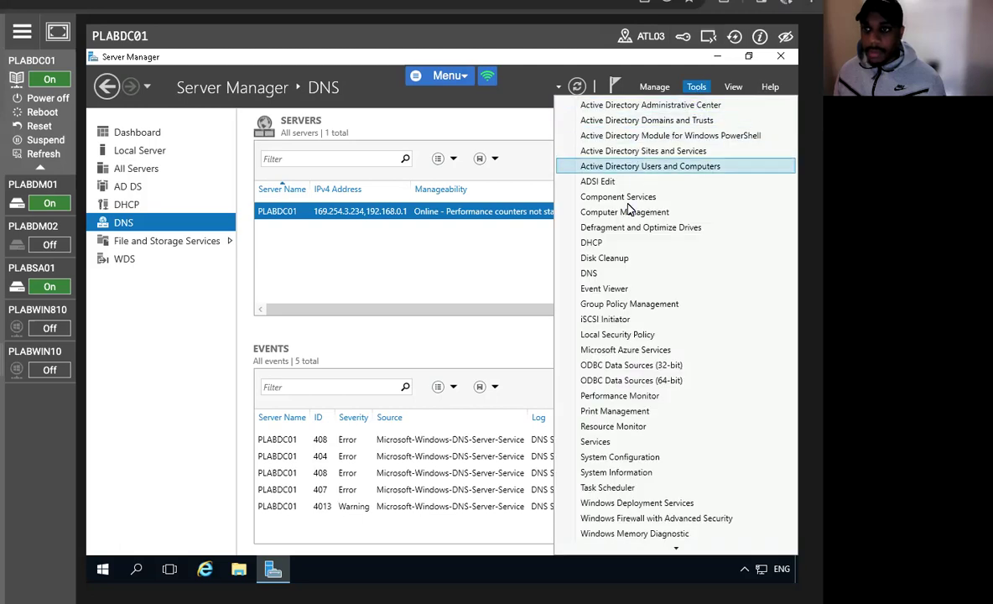
left_click(585, 273)
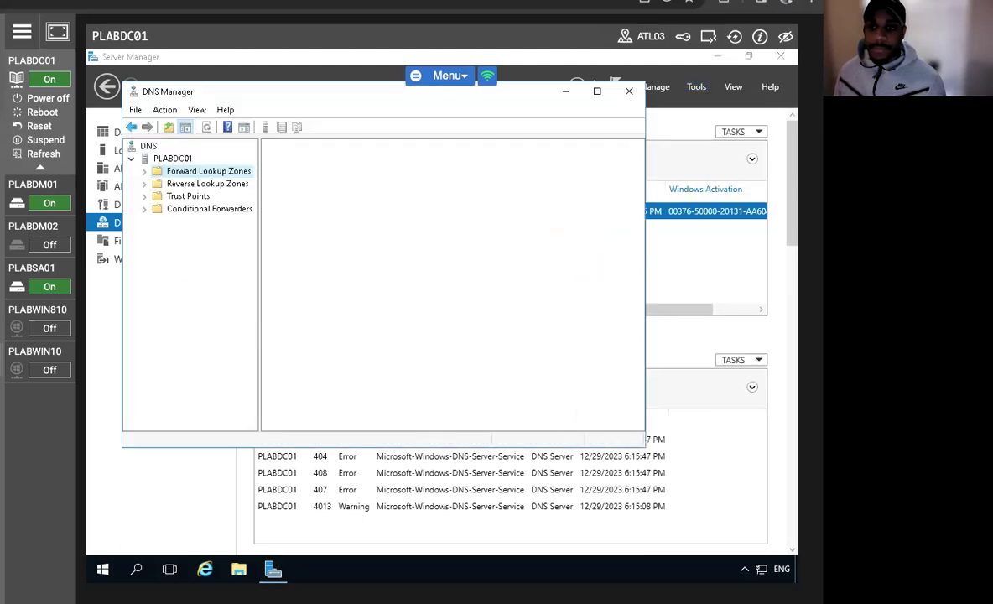
left_click(144, 171)
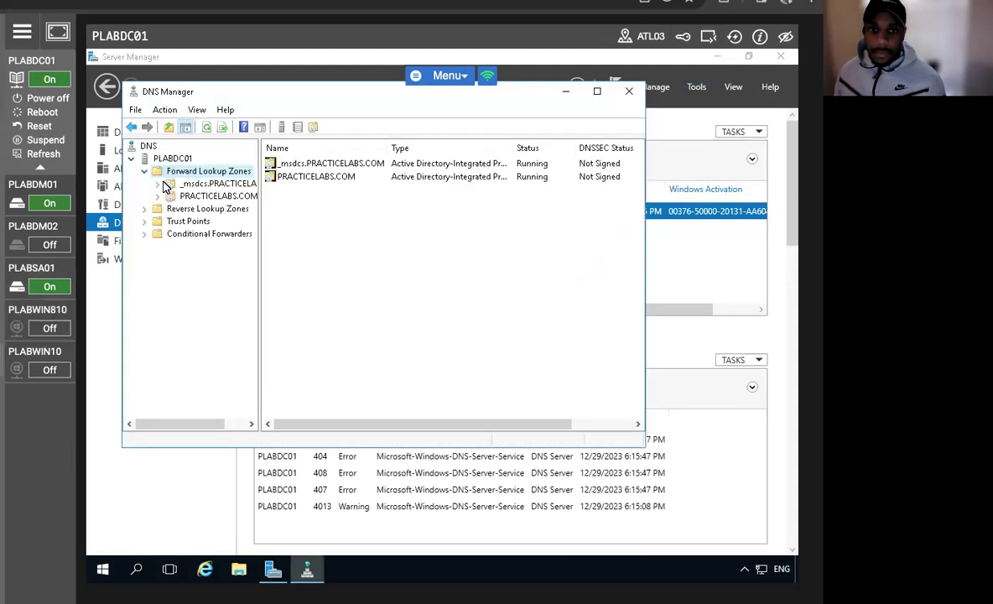
left_click(208, 195)
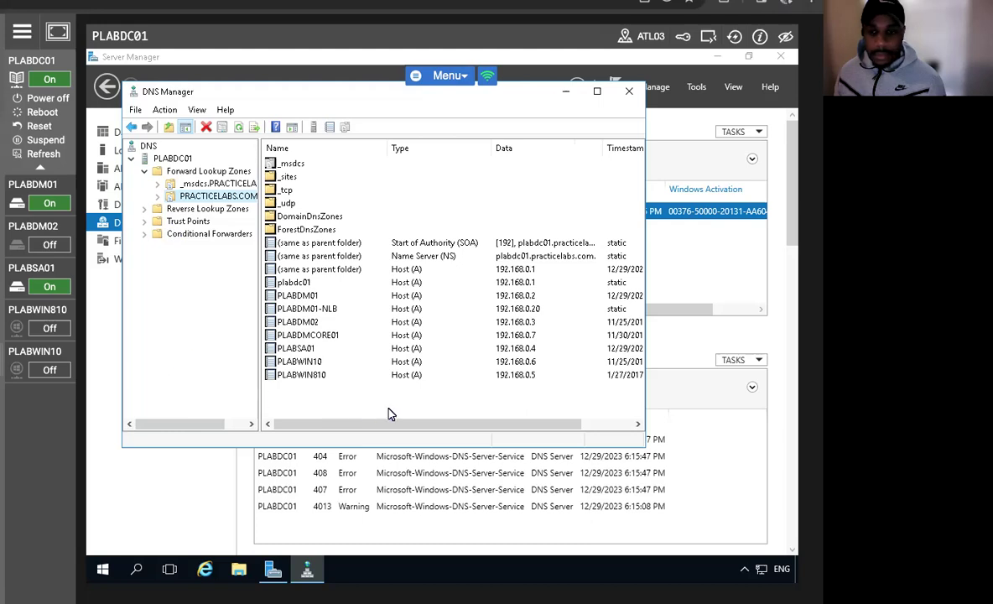
left_click(407, 375)
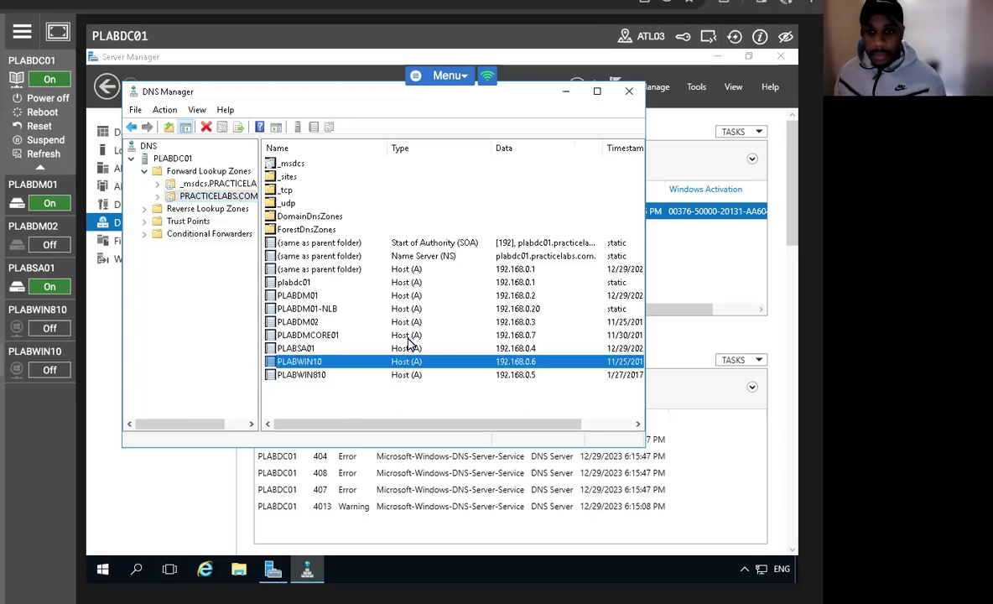
left_click(406, 335)
left_click(400, 310)
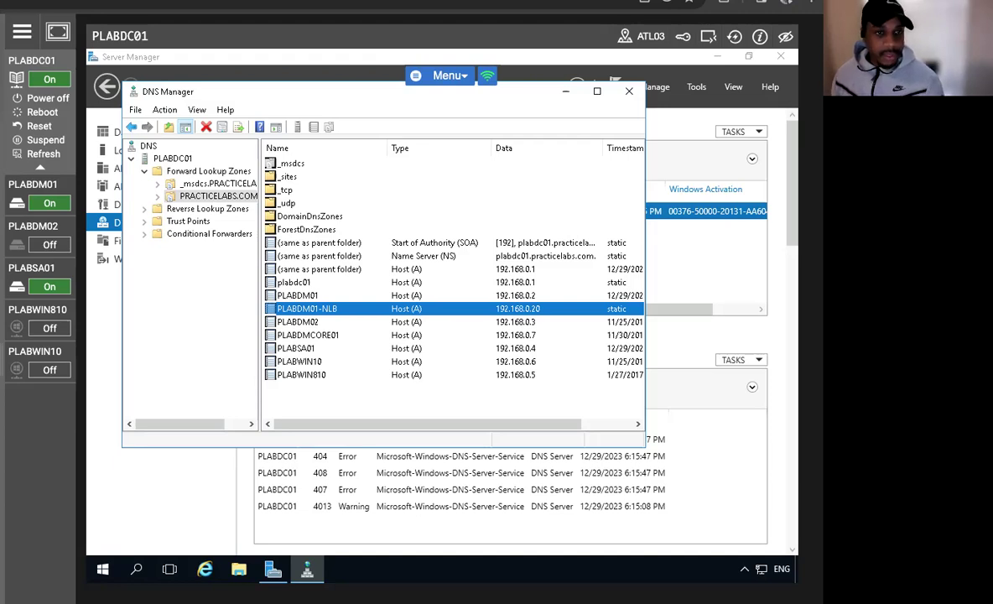
Switch to PLABSA01 and open Network Load Balancing Manager from a maximized Server Manager
left_click(19, 272)
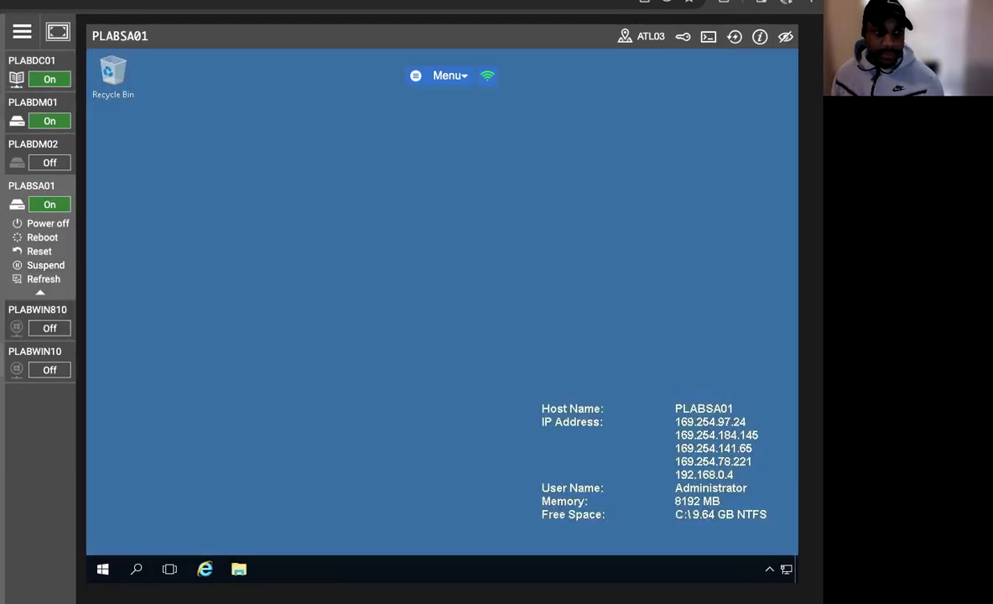
left_click(103, 569)
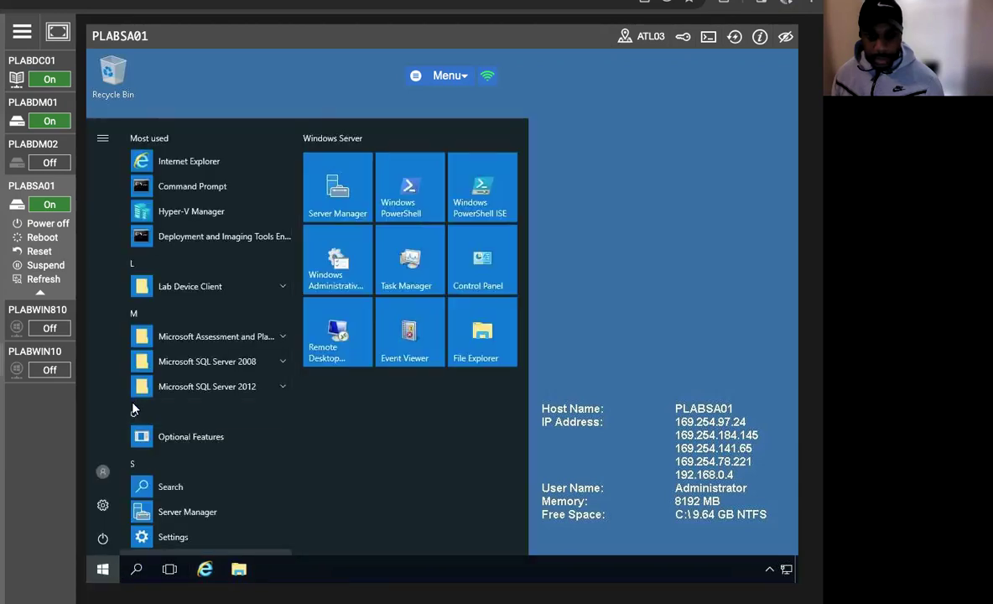
left_click(334, 204)
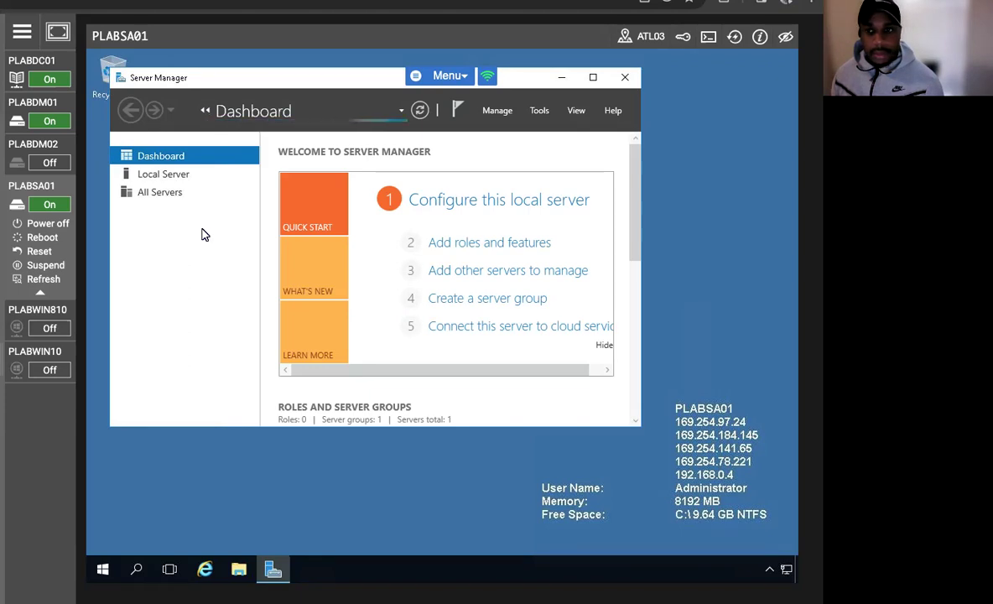
double_click(545, 77)
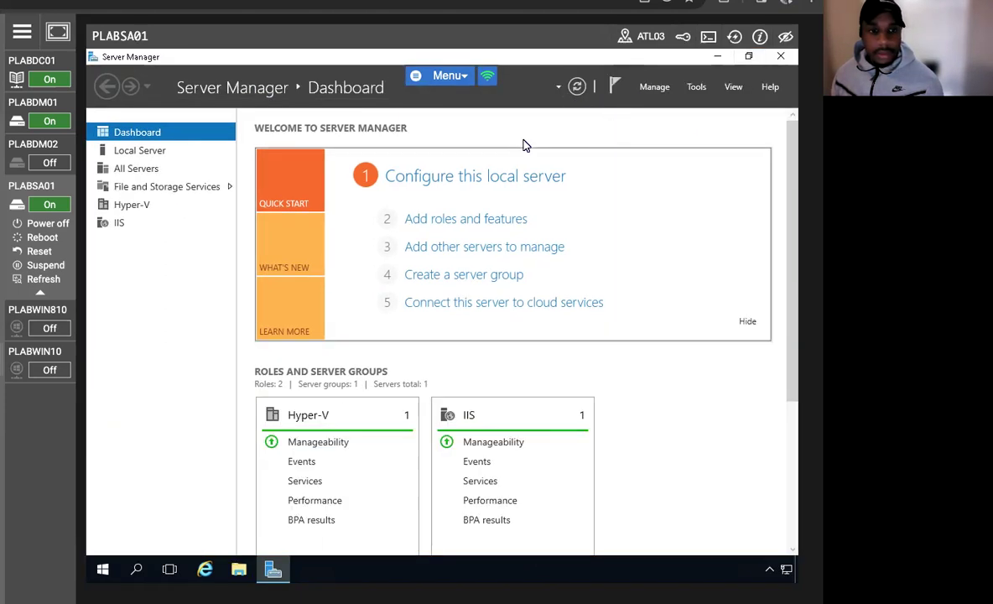
left_click(696, 86)
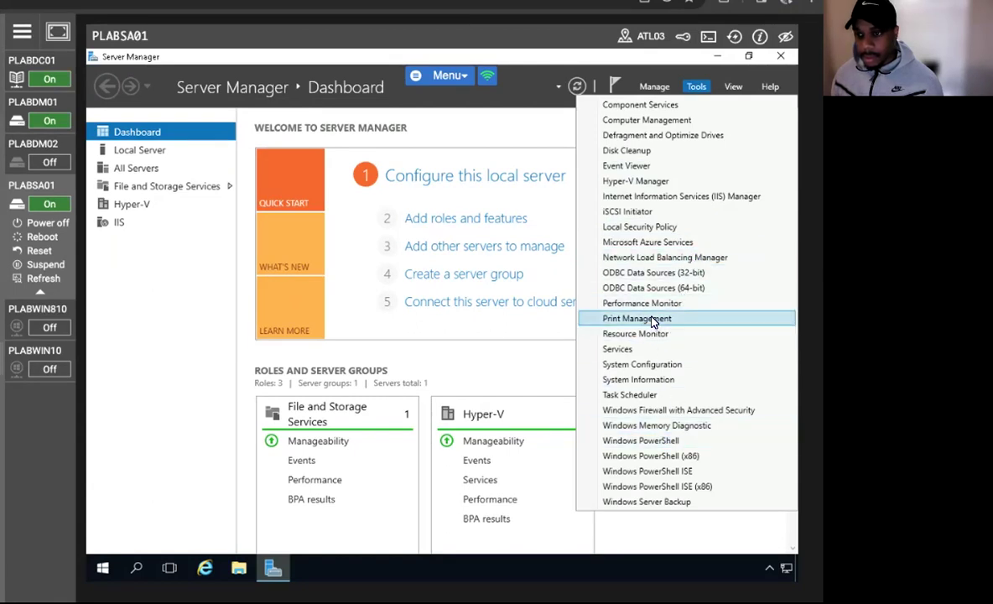
left_click(654, 258)
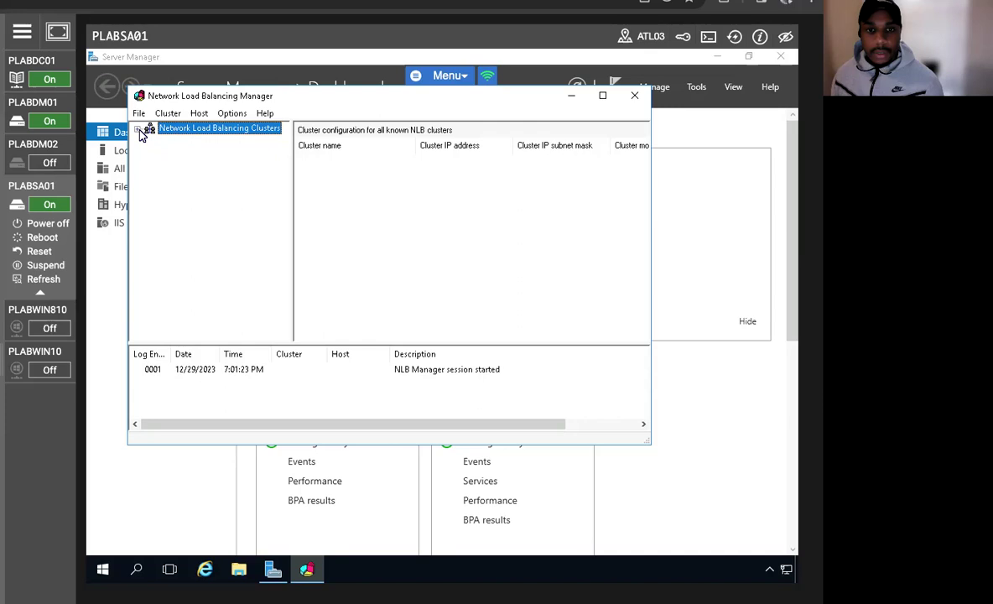
Connect to the existing PLABDM01-NLB cluster through the host plabdm01-nlb and load it into the manager
right_click(198, 137)
left_click(233, 153)
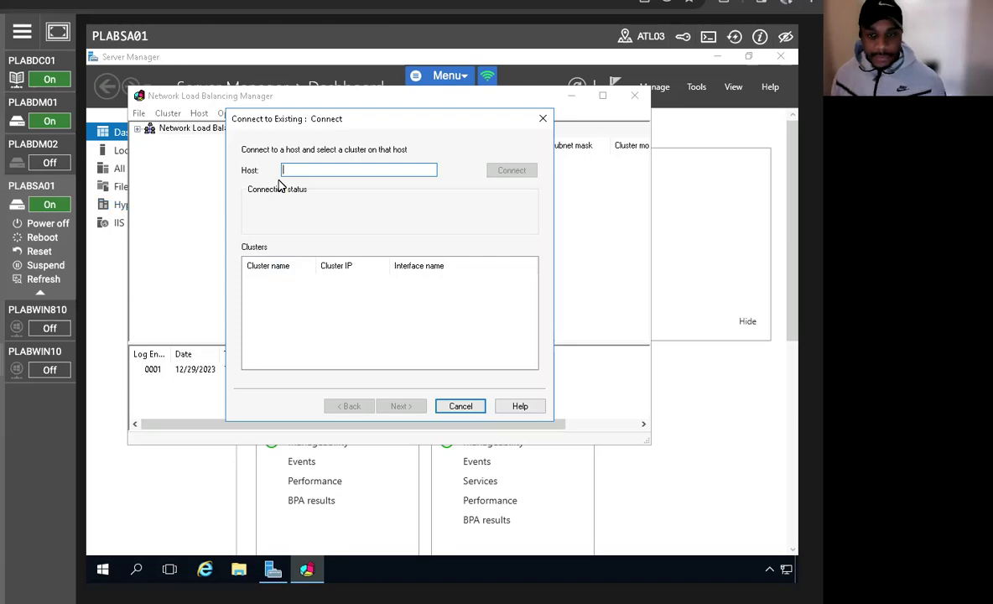
type("pl")
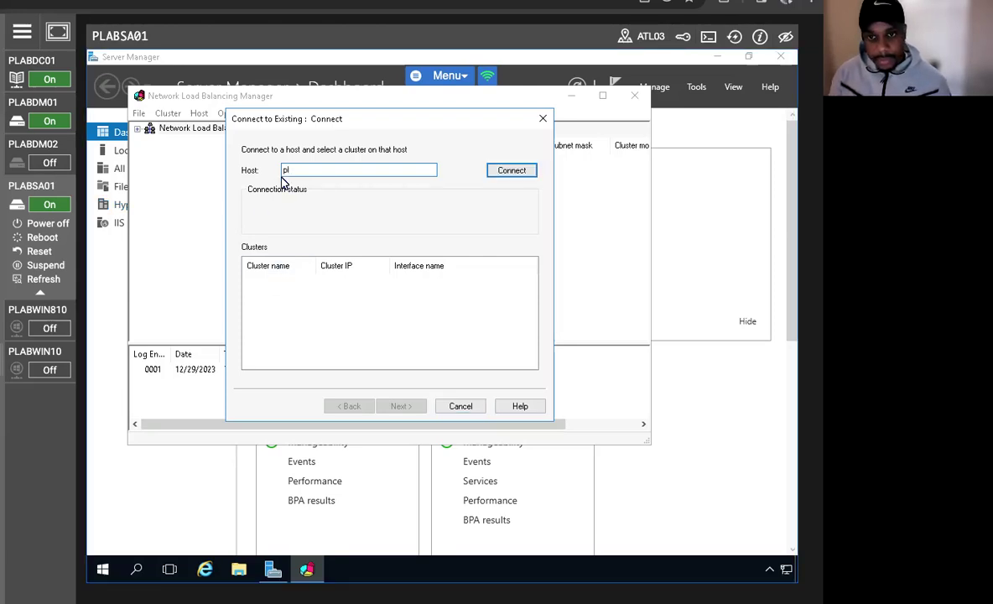
type("ab")
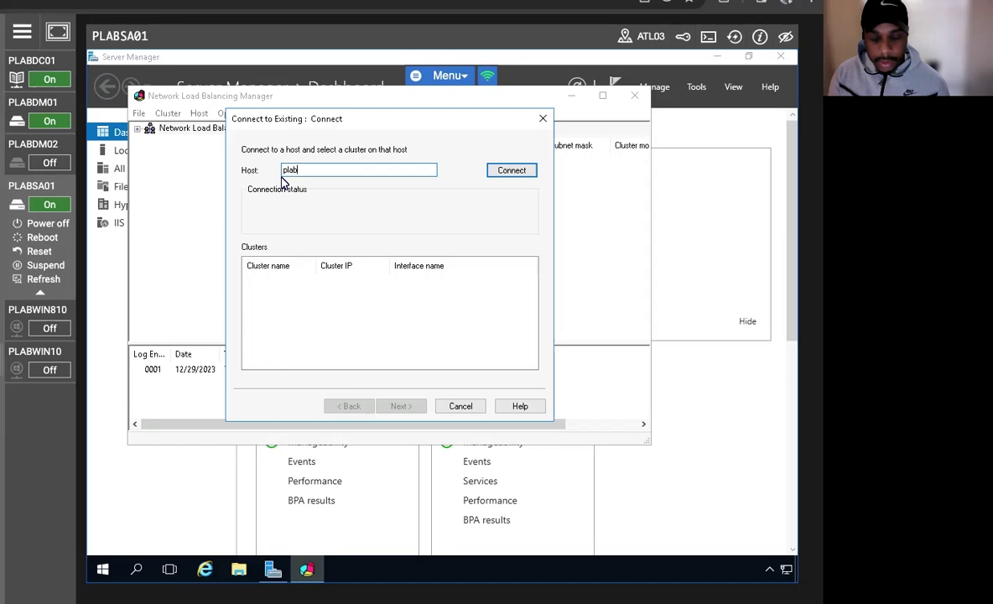
type("d")
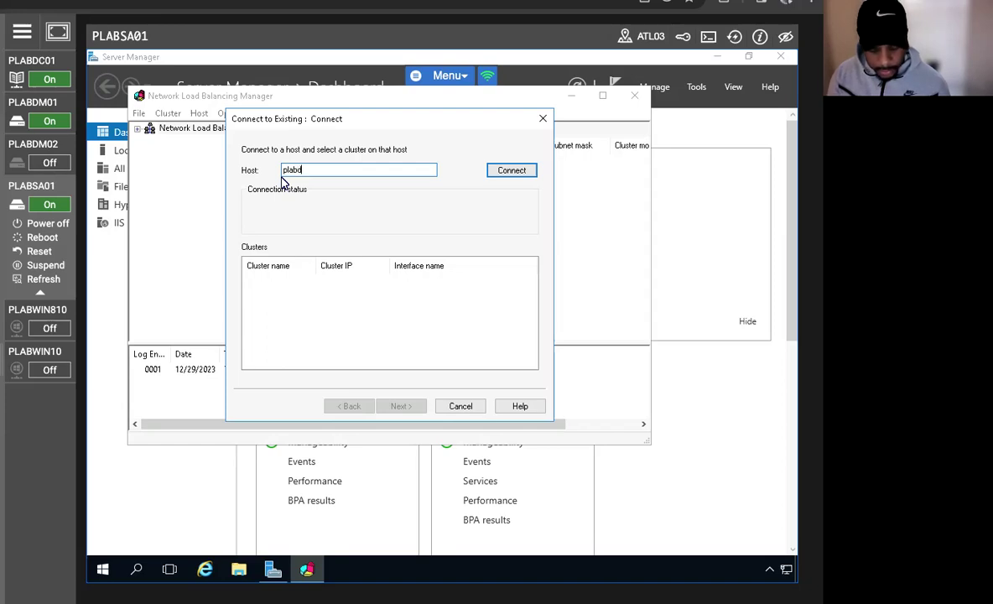
type("m01")
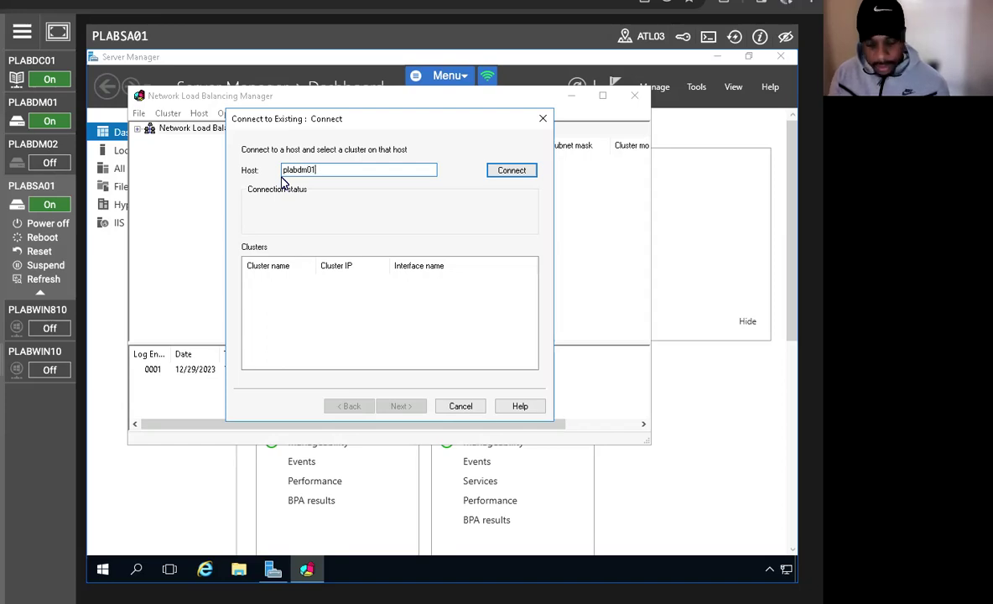
type("-")
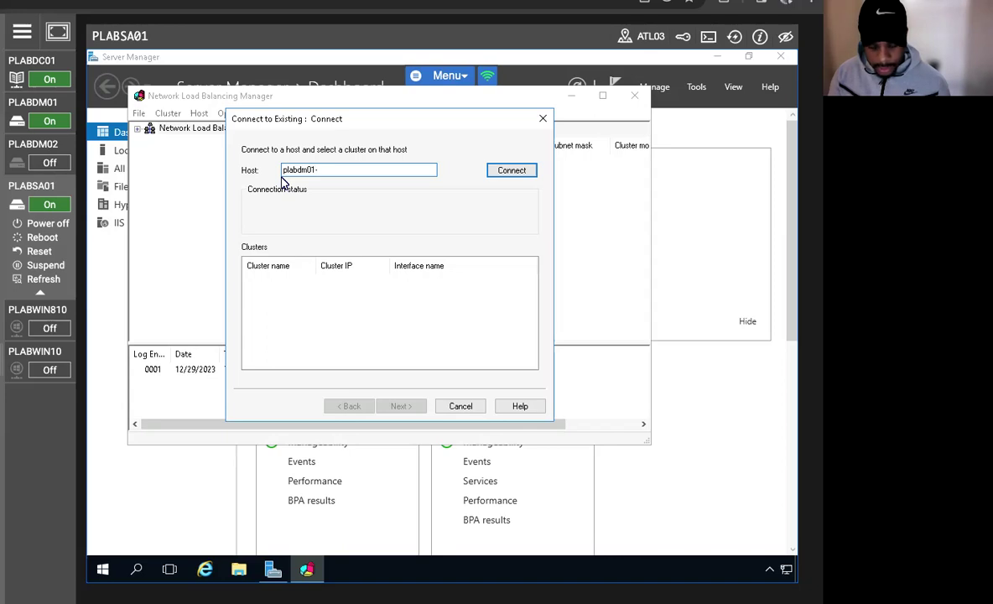
key("BackSpace")
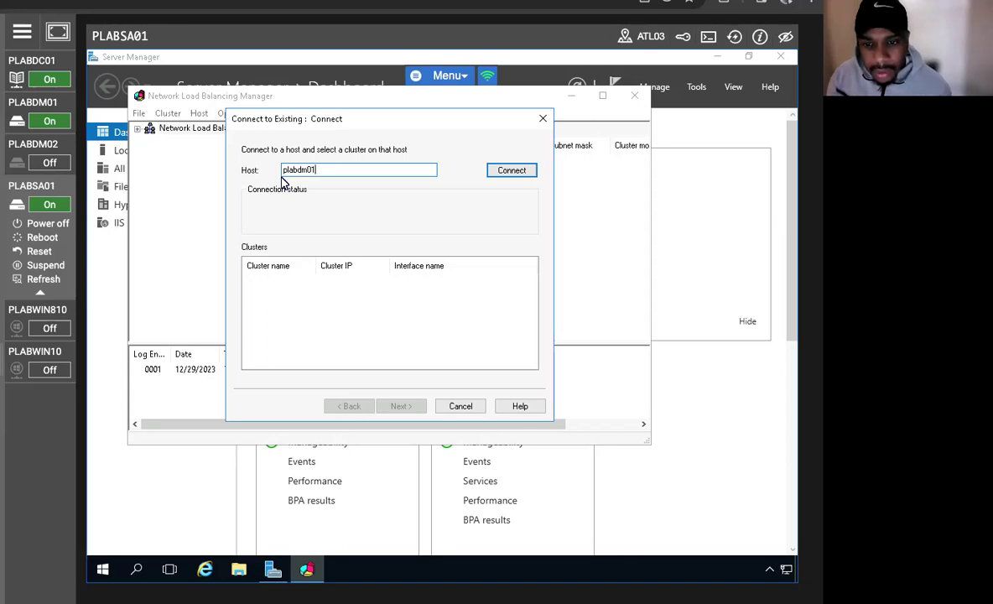
type("-nlb")
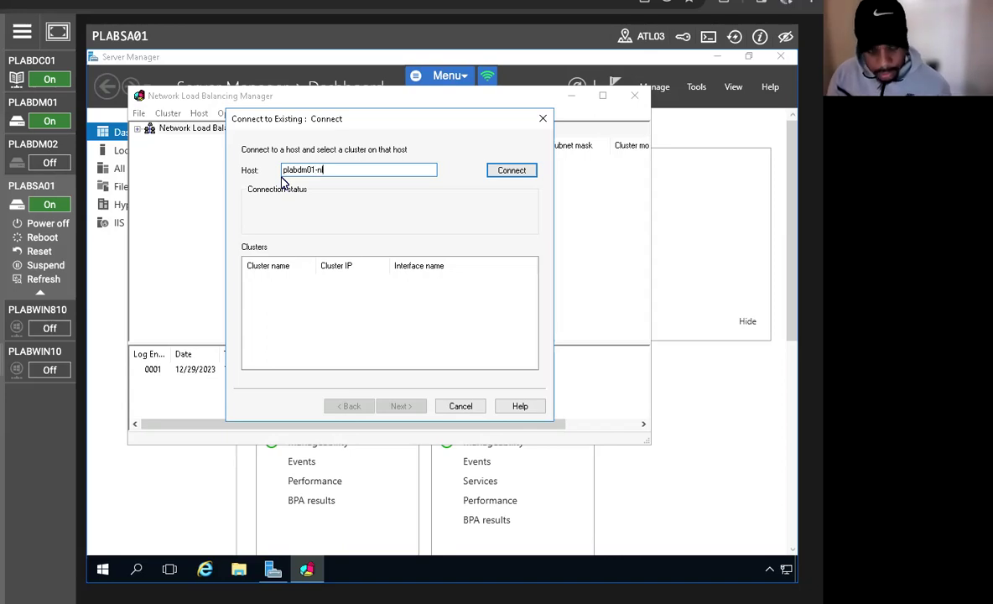
left_click(505, 168)
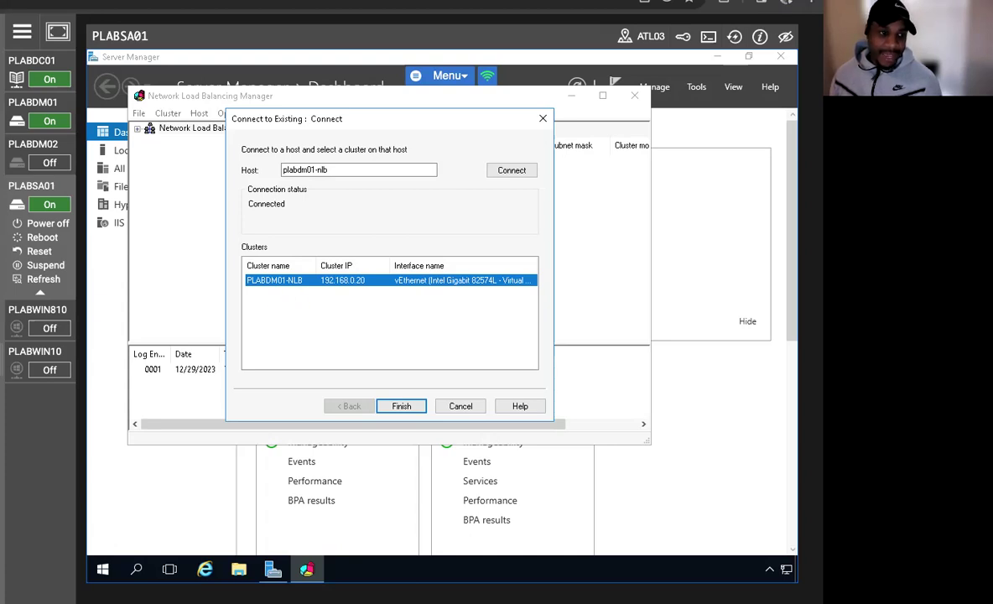
left_click(408, 407)
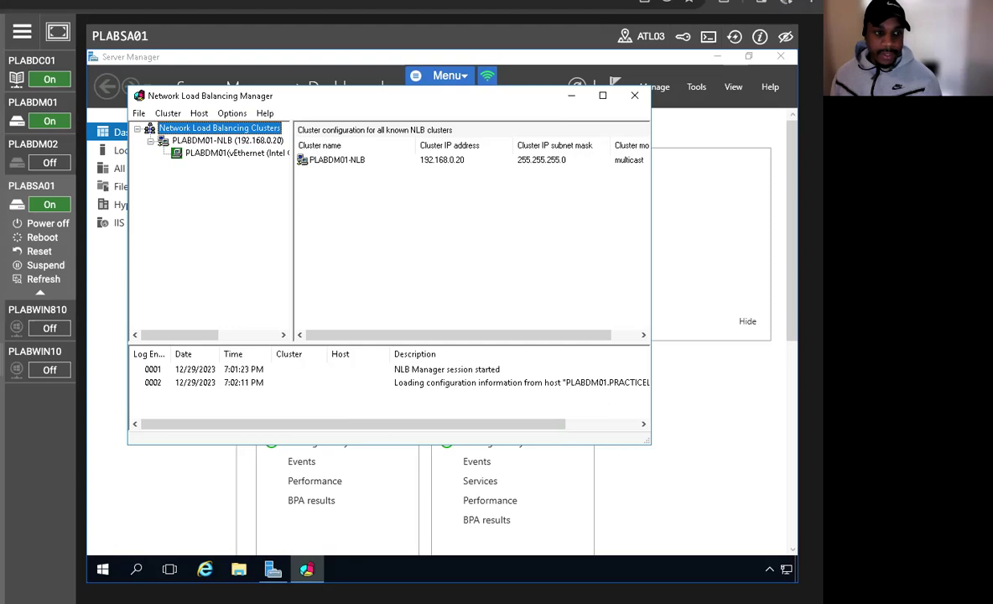
Start adding a host to the PLABDM01-NLB cluster and connect to plabsa01.practicelabs.com
left_click(187, 142)
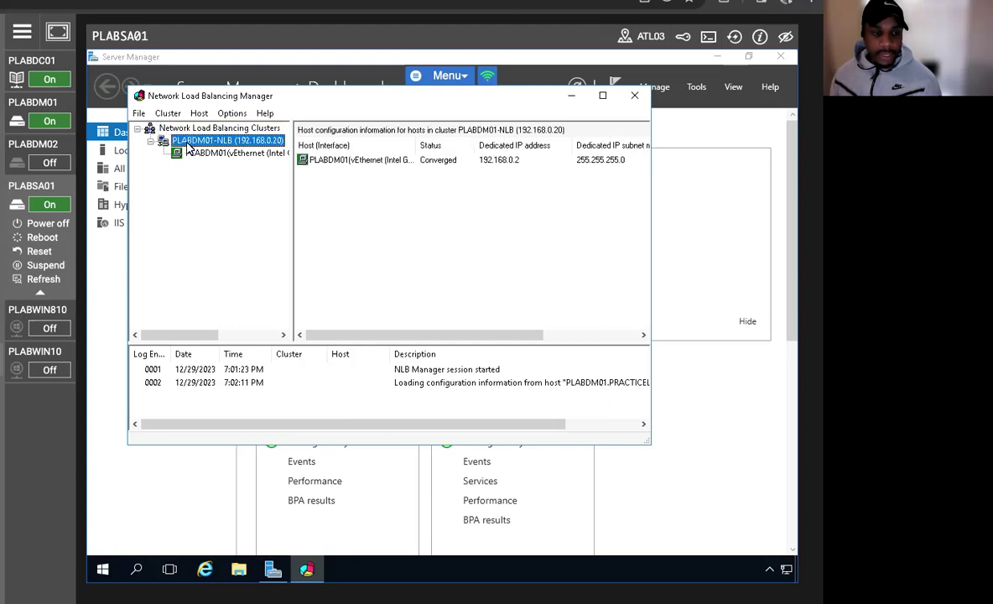
right_click(187, 143)
left_click(247, 150)
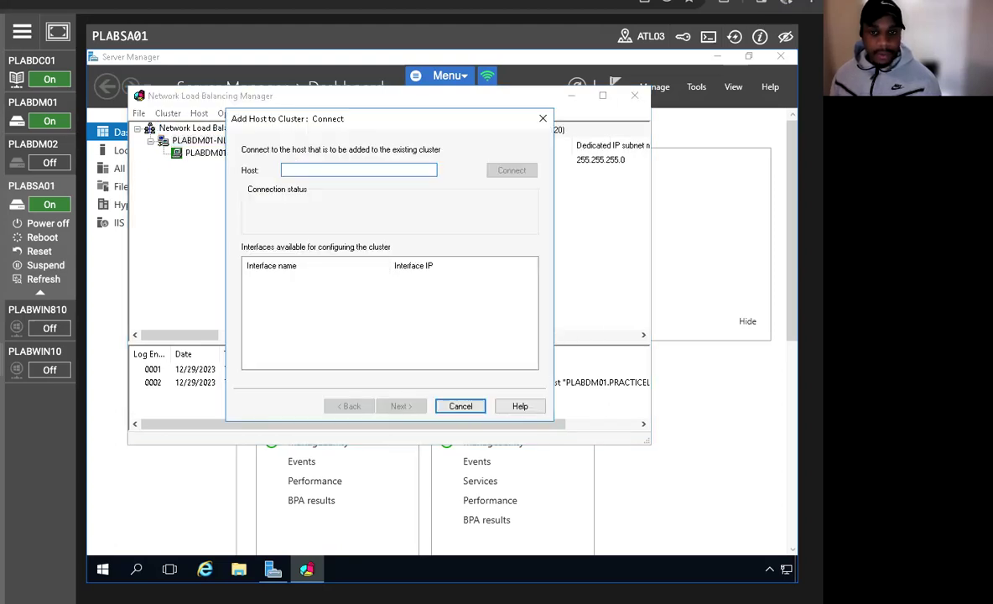
type("plabsa01")
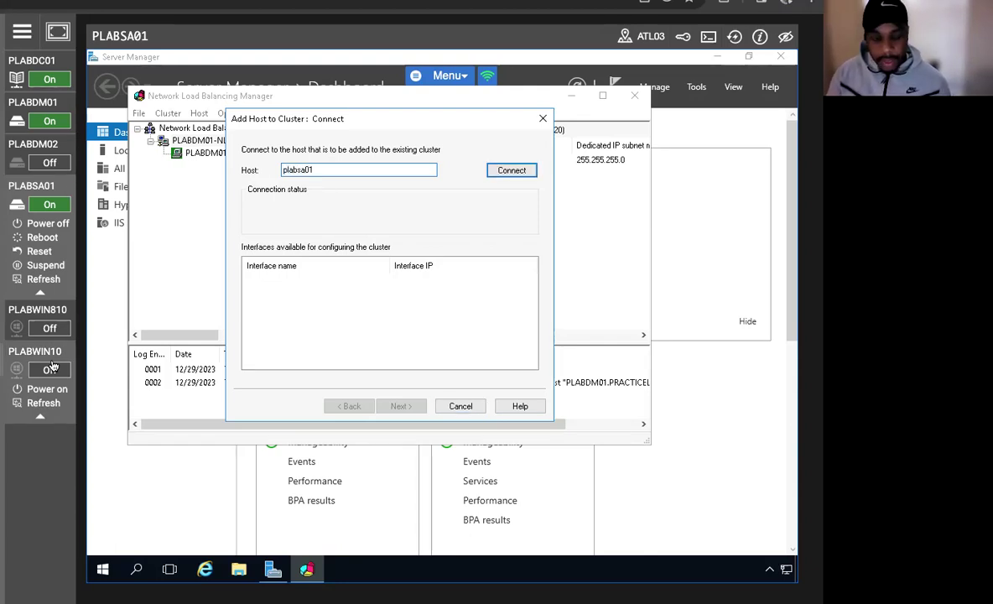
type(".practicelabs.com")
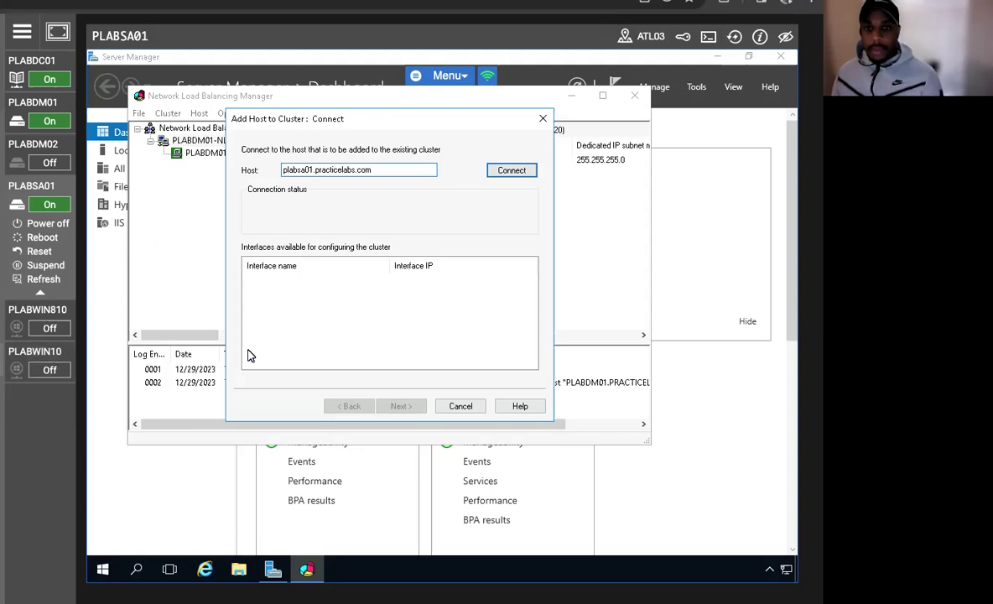
left_click(506, 173)
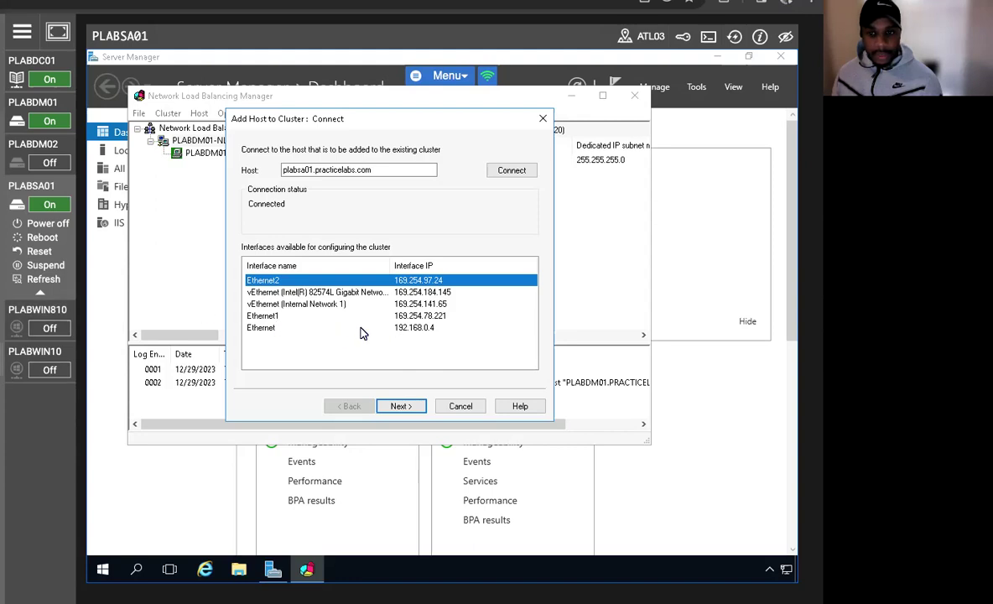
Choose the Ethernet interface with IP 192.168.0.4, keep the default host parameters and port rules, and finish adding the host to the cluster
left_click(304, 328)
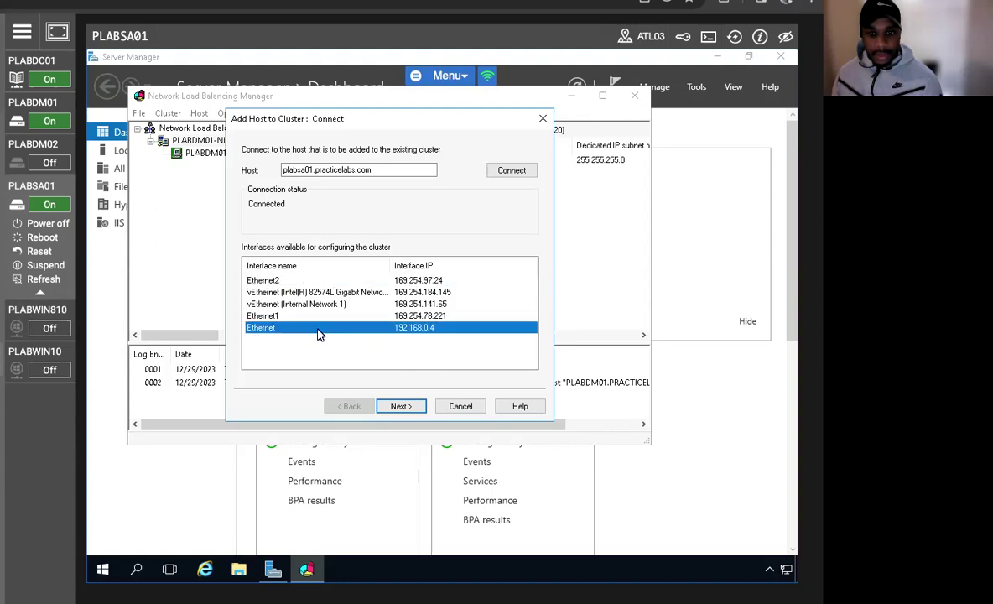
left_click(400, 406)
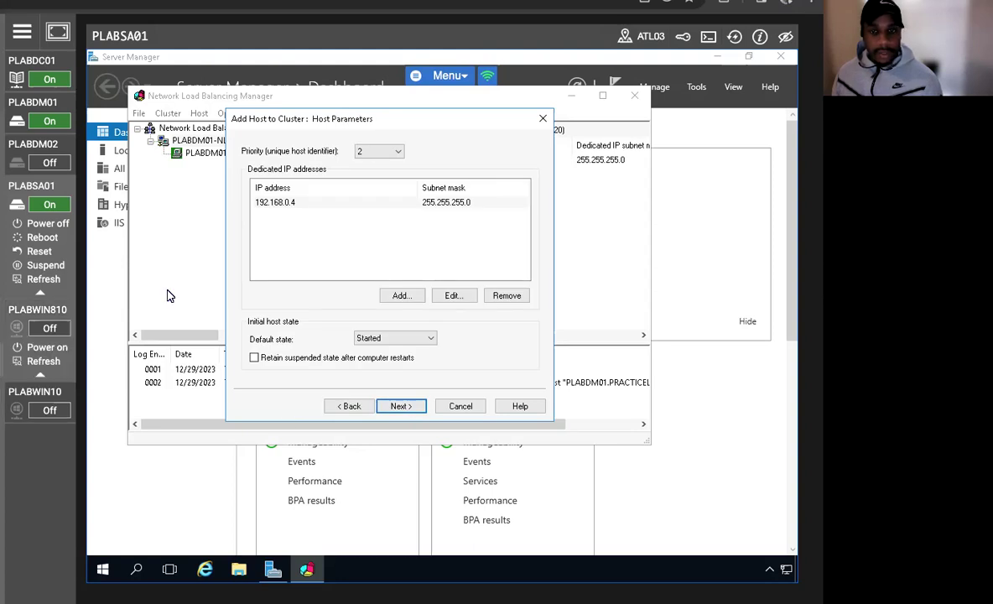
left_click(400, 406)
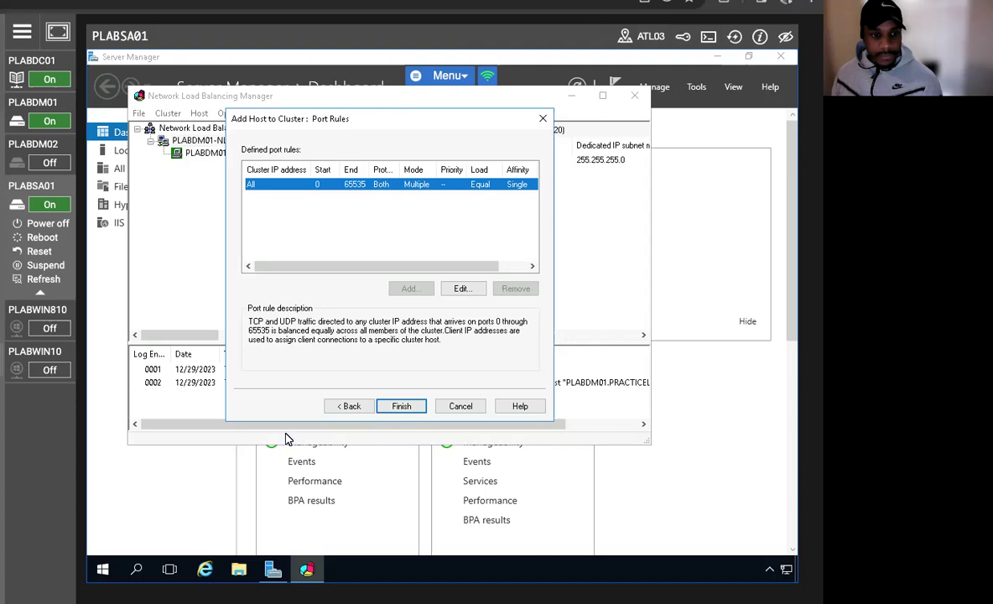
left_click(402, 406)
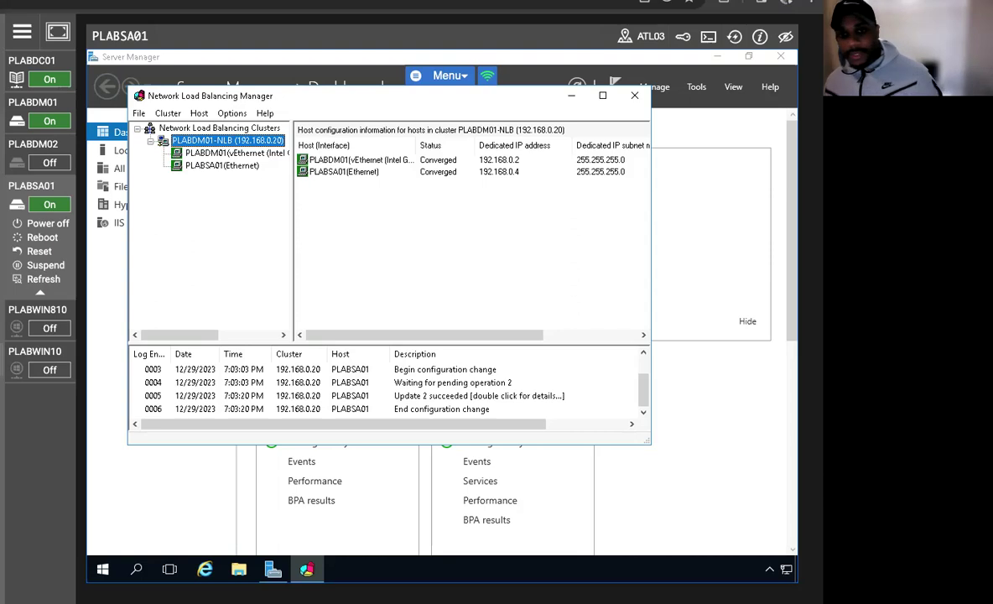
Check the status of the PLABDM01 and PLABSA01 hosts in the PLABDM01-NLB cluster and the port rules on PLABDM01
left_click(342, 173)
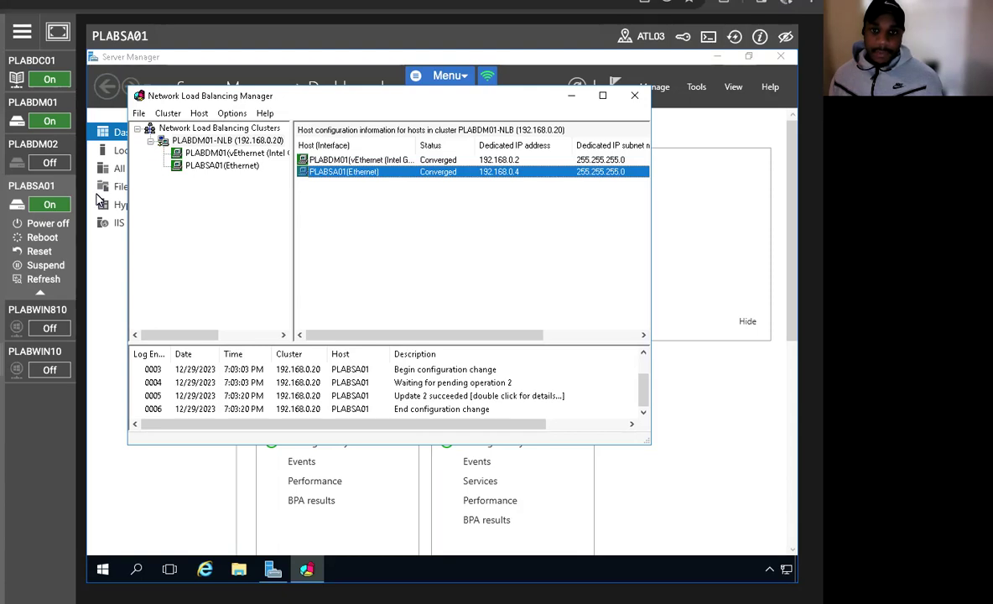
left_click(207, 163)
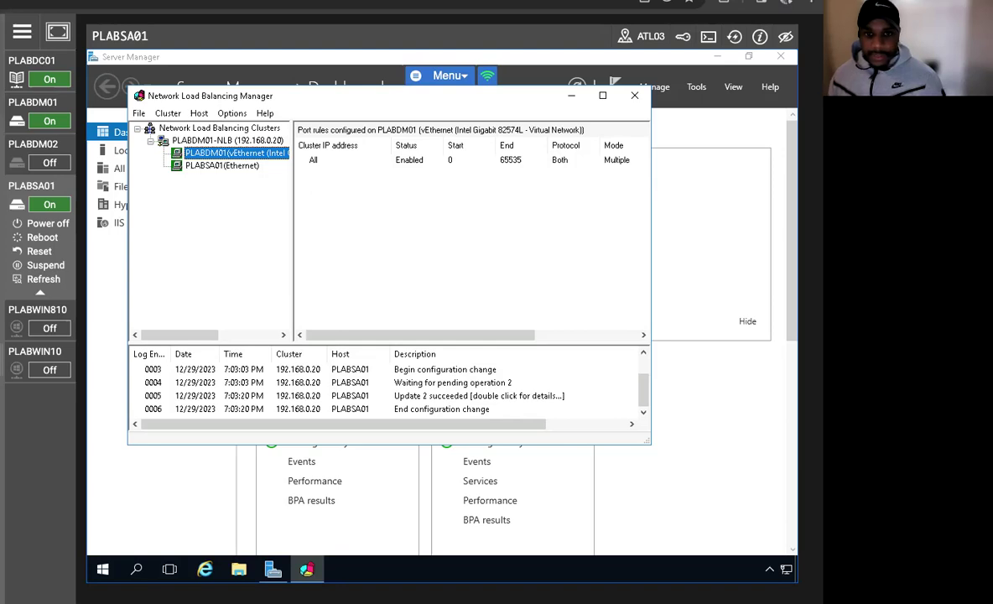
left_click(191, 138)
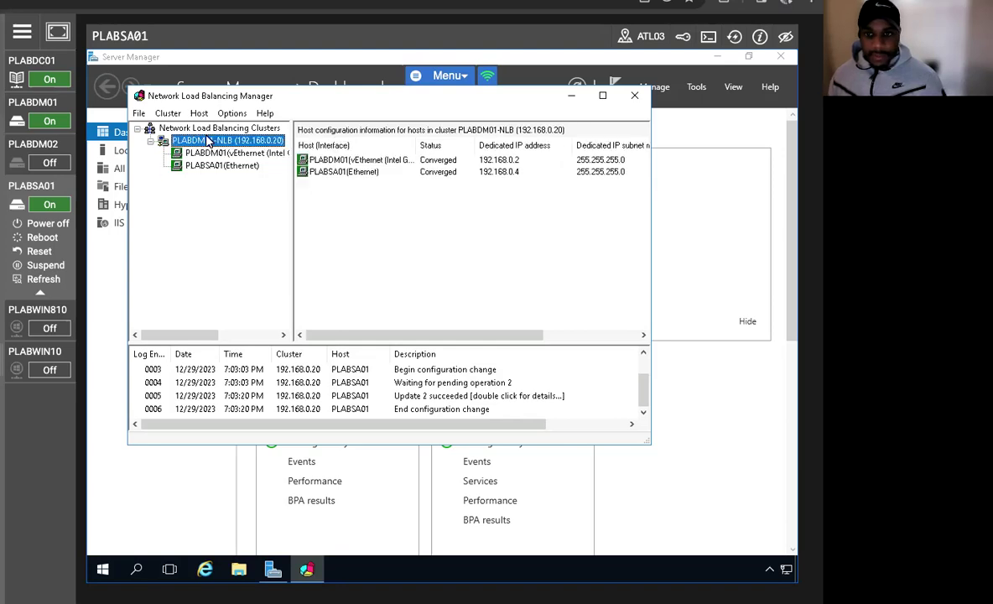
left_click(363, 162)
left_click(355, 172)
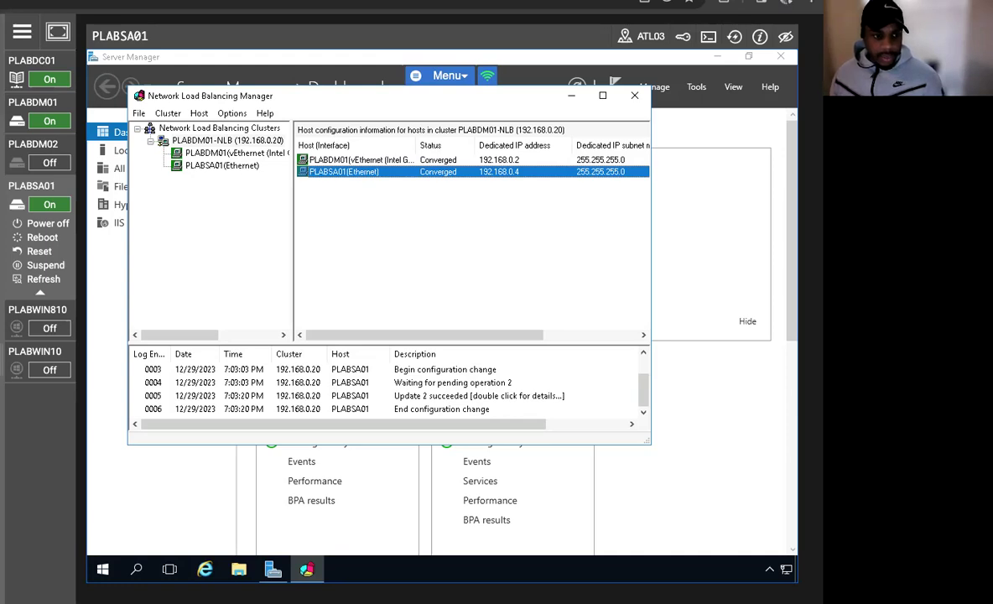
Review the configuration of the PLABDM01-NLB cluster and its member hosts in the Network Load Balancing Manager
left_click(206, 128)
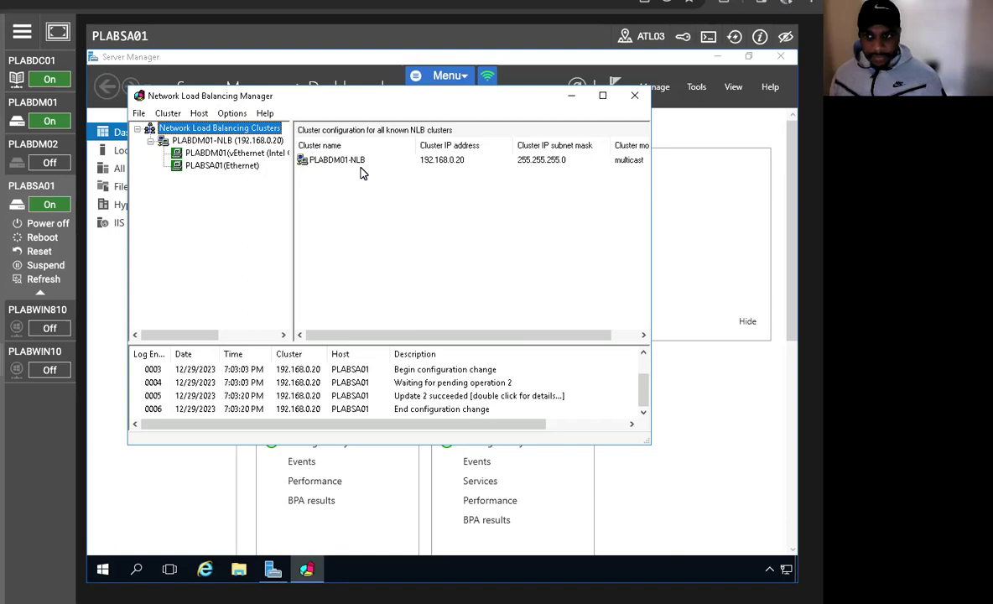
left_click(335, 161)
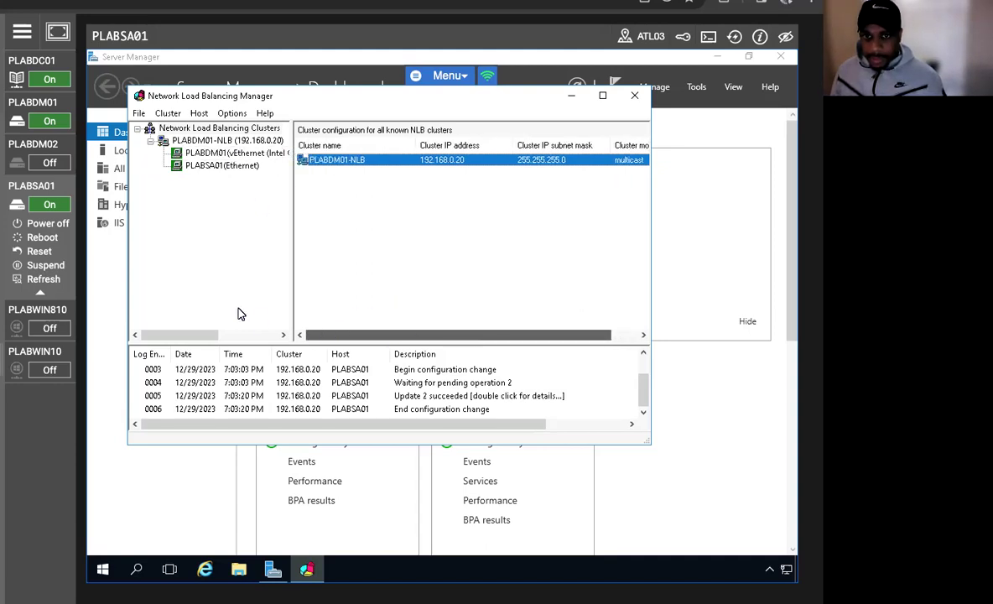
left_click(218, 140)
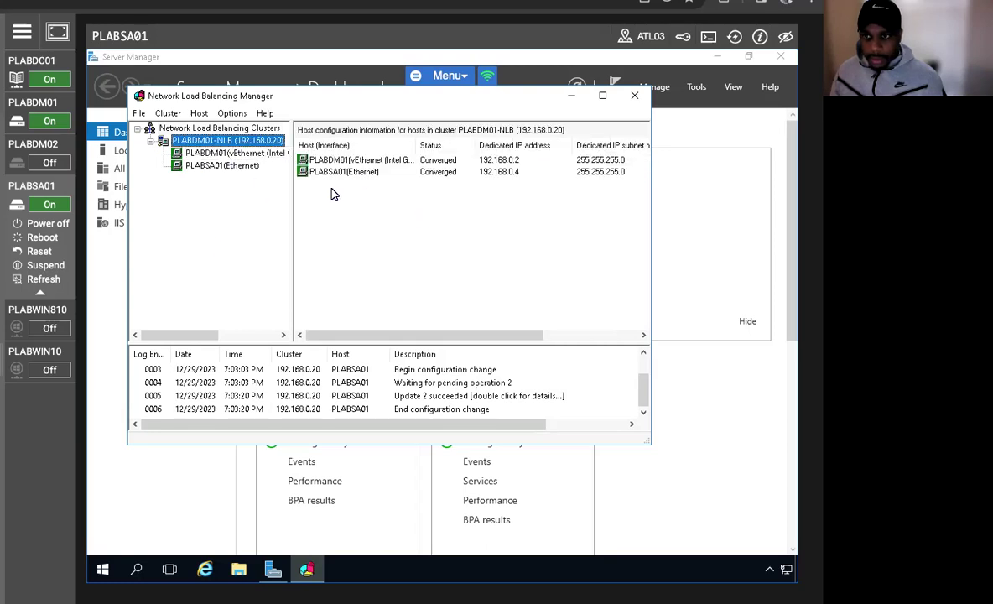
left_click(218, 127)
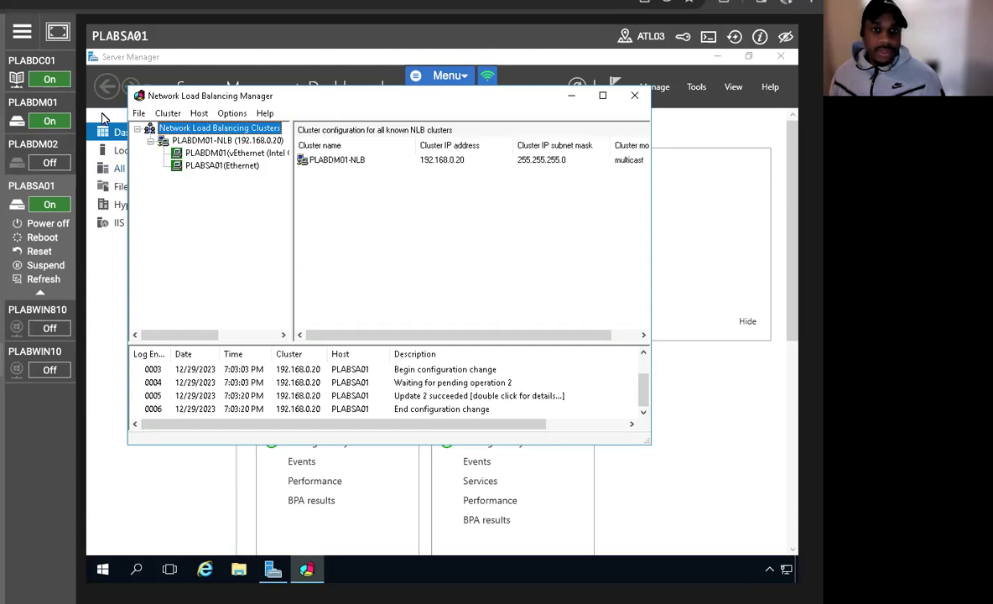
Switch to the PLABDM01 server, reconnect its session and open the C:\inetpub\wwwroot folder in File Explorer
left_click(30, 103)
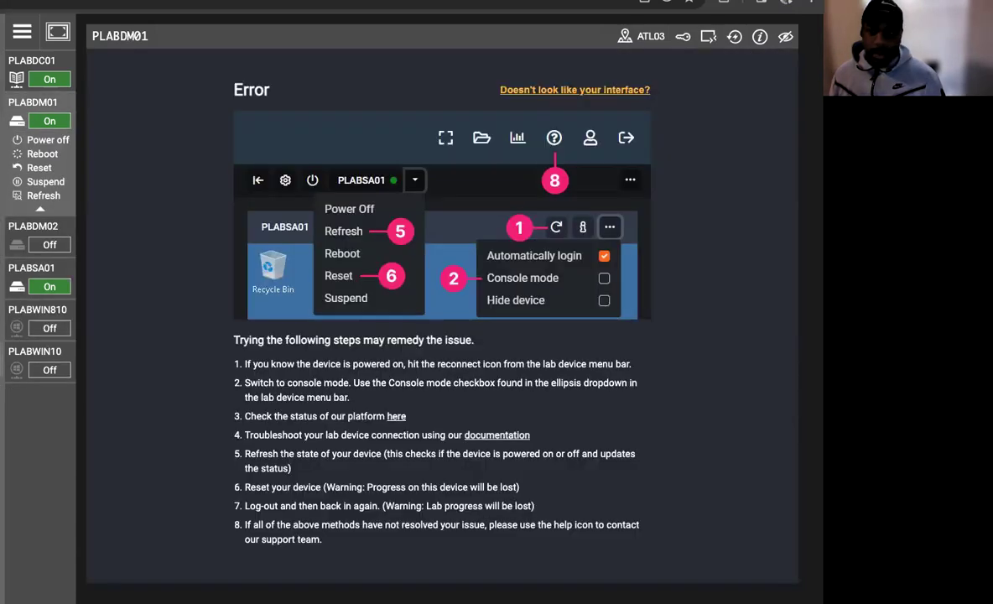
left_click(734, 37)
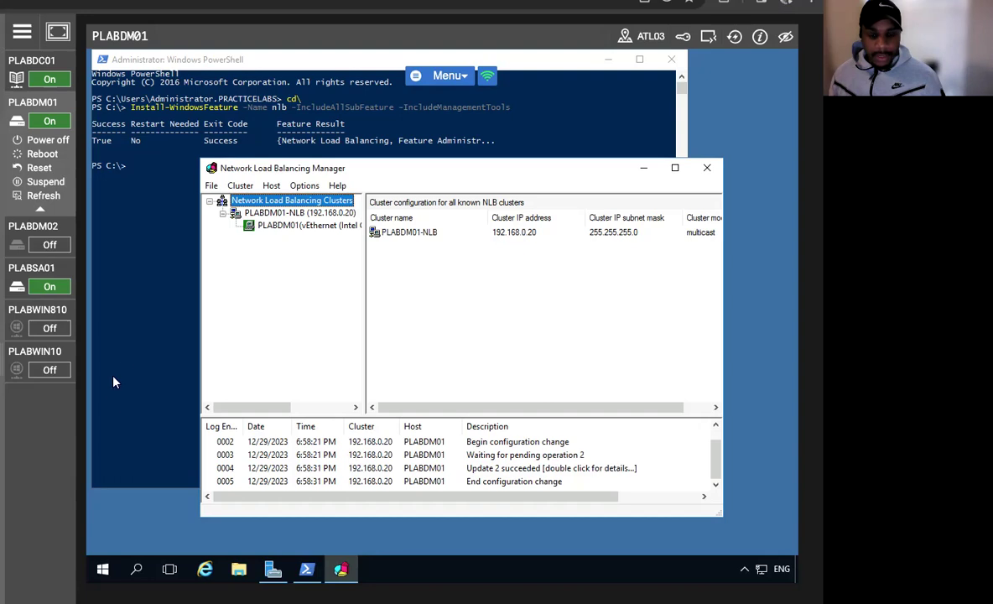
left_click(238, 574)
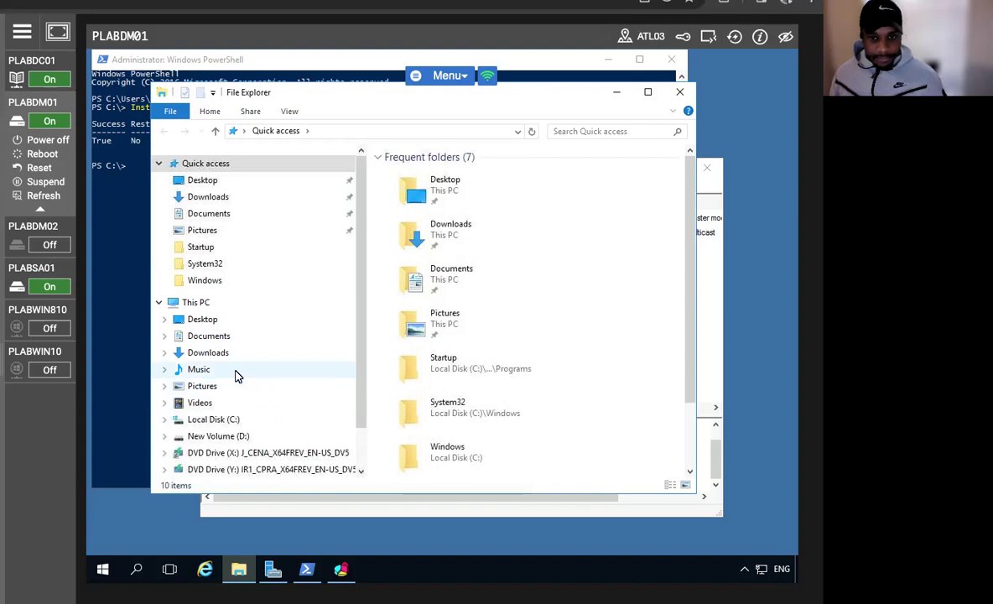
scroll(237, 373, "down", 2)
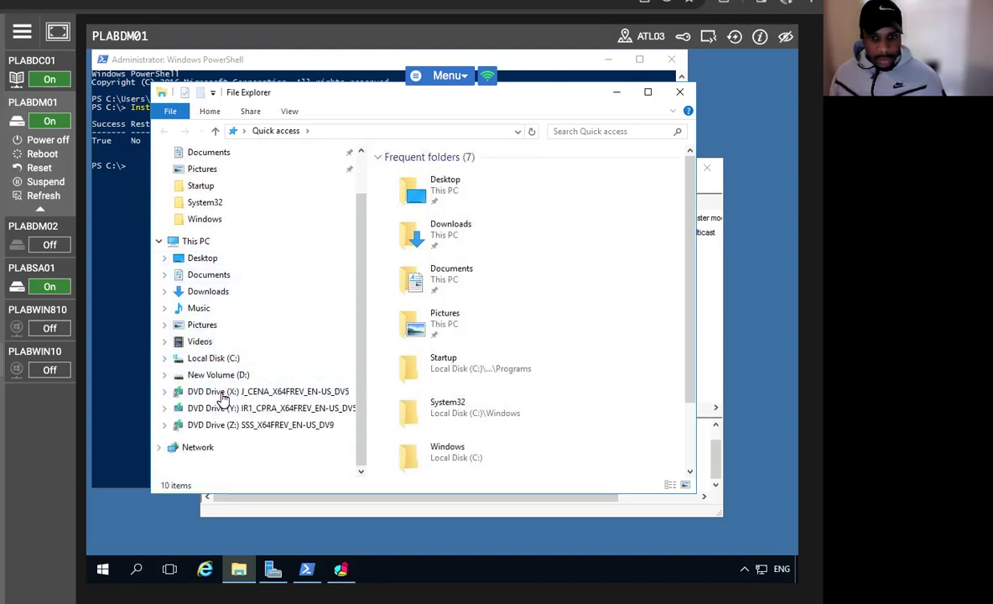
left_click(215, 359)
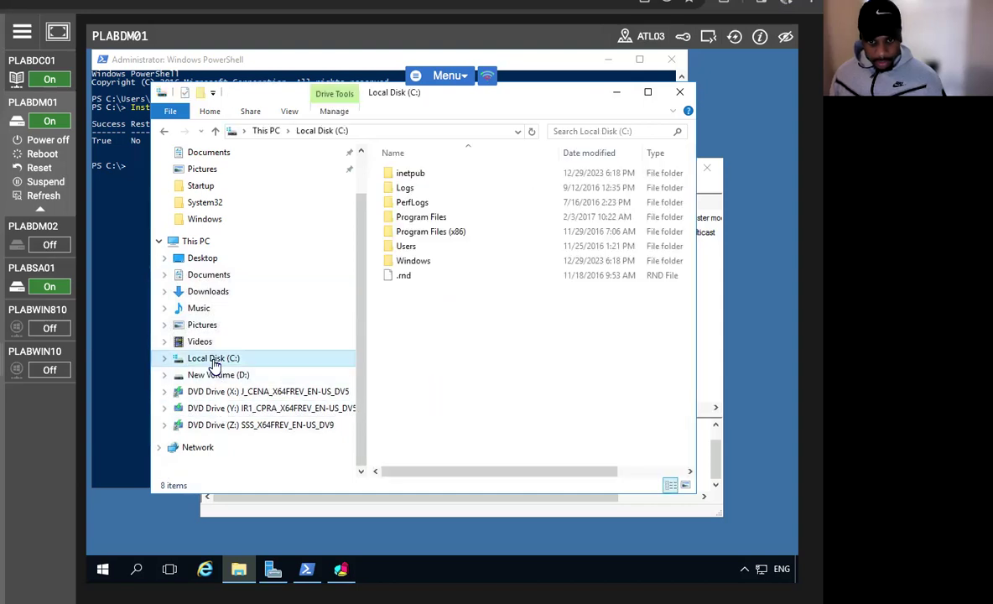
double_click(430, 176)
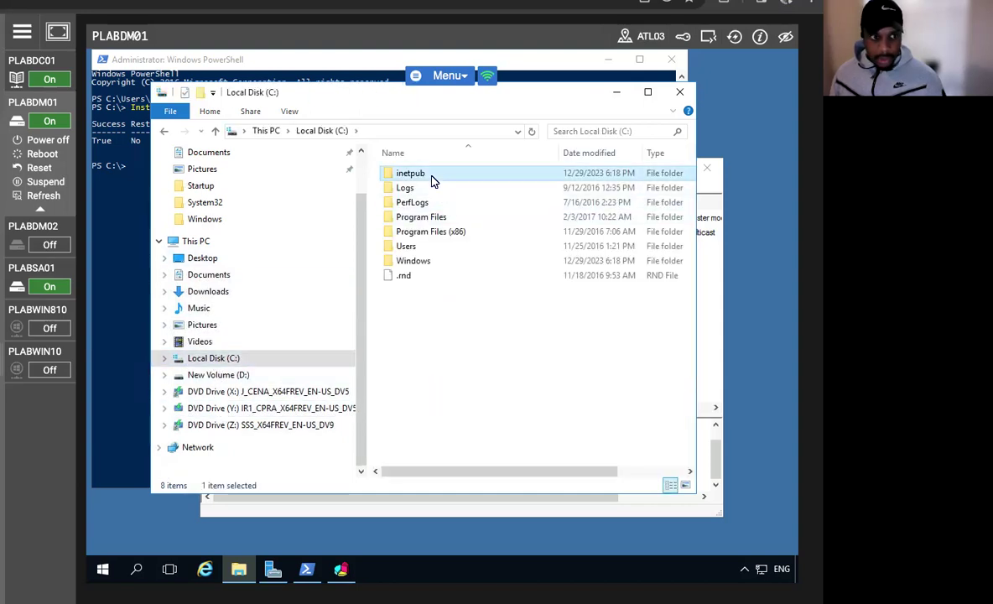
double_click(425, 231)
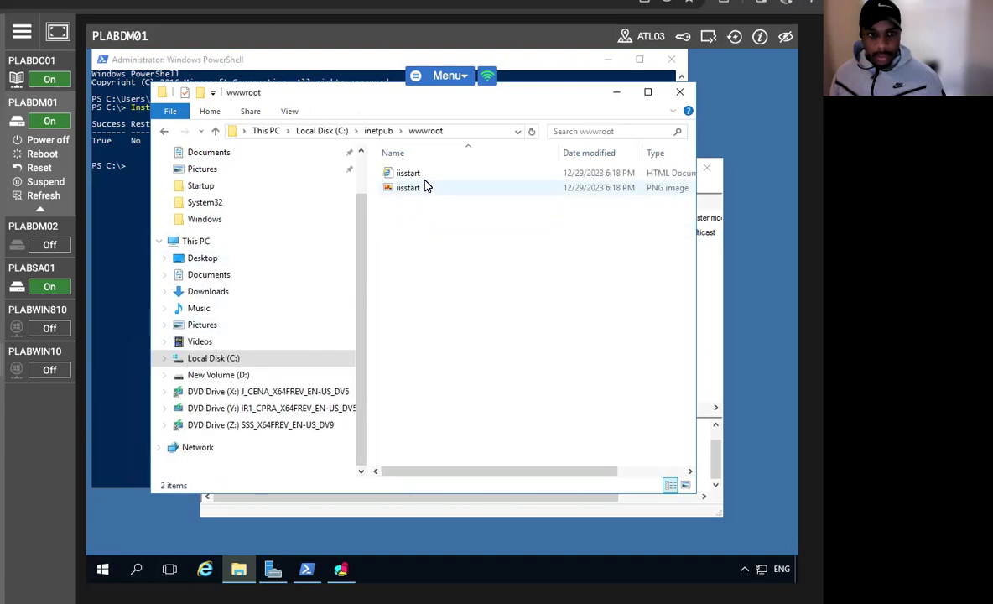
Open the iisstart PNG image from the wwwroot folder for editing in Paint
right_click(451, 187)
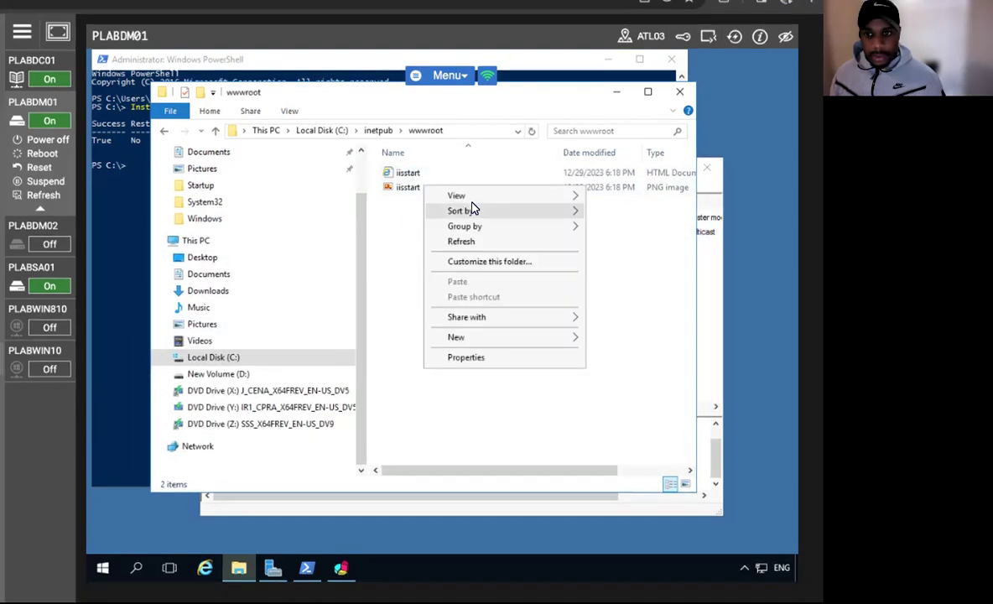
left_click(633, 300)
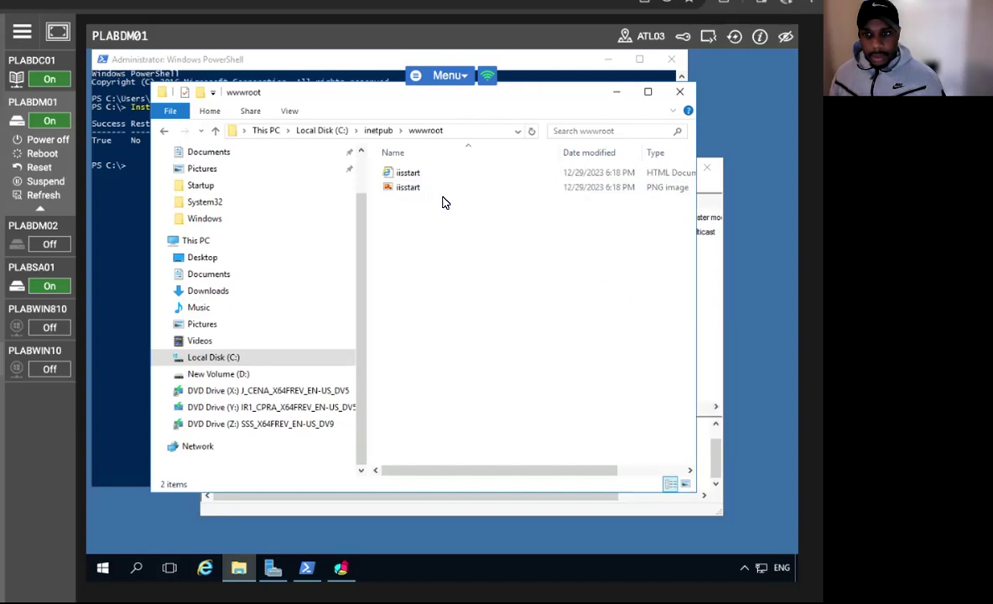
left_click(411, 188)
right_click(411, 191)
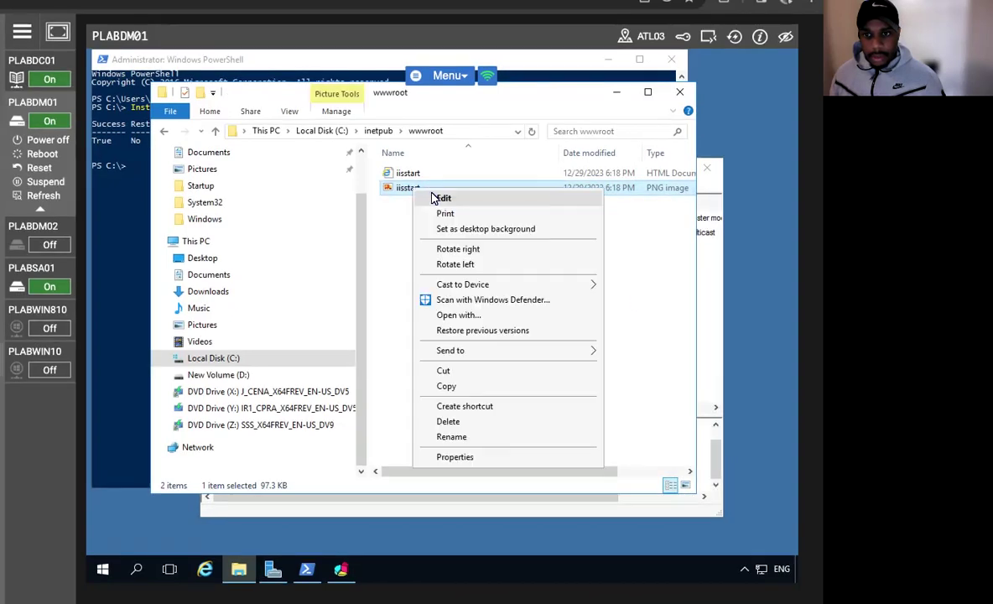
left_click(441, 196)
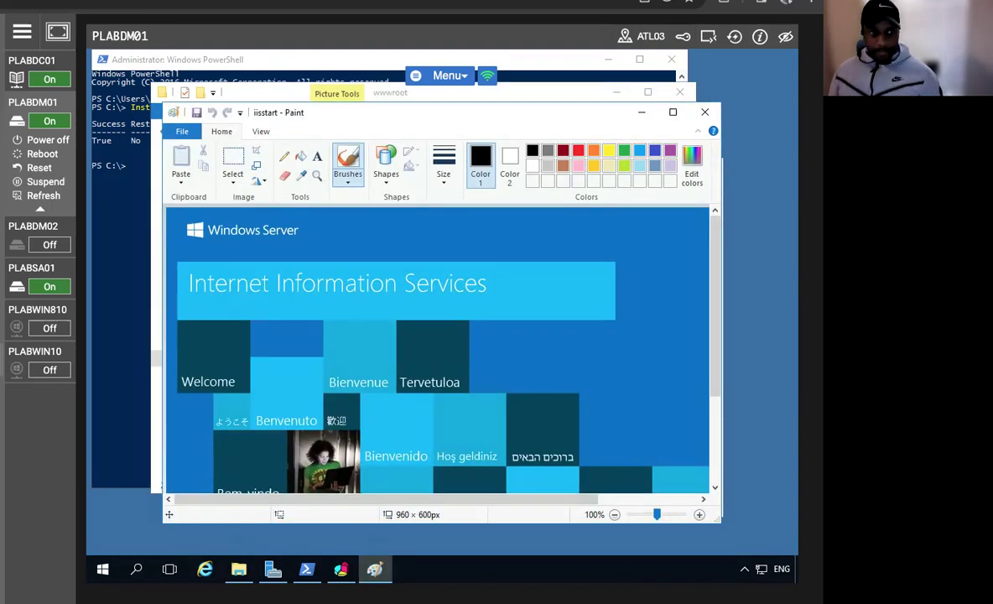
Add the yellow text NLB-TEST beside the Windows Server logo, save the iisstart image, and close Paint and the wwwroot folder
left_click(609, 150)
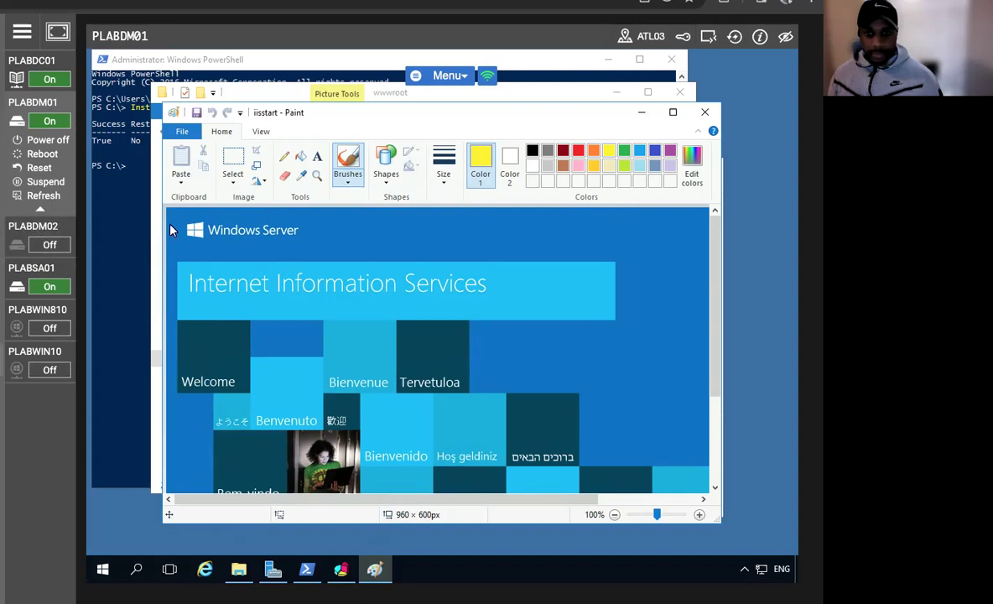
left_click(317, 156)
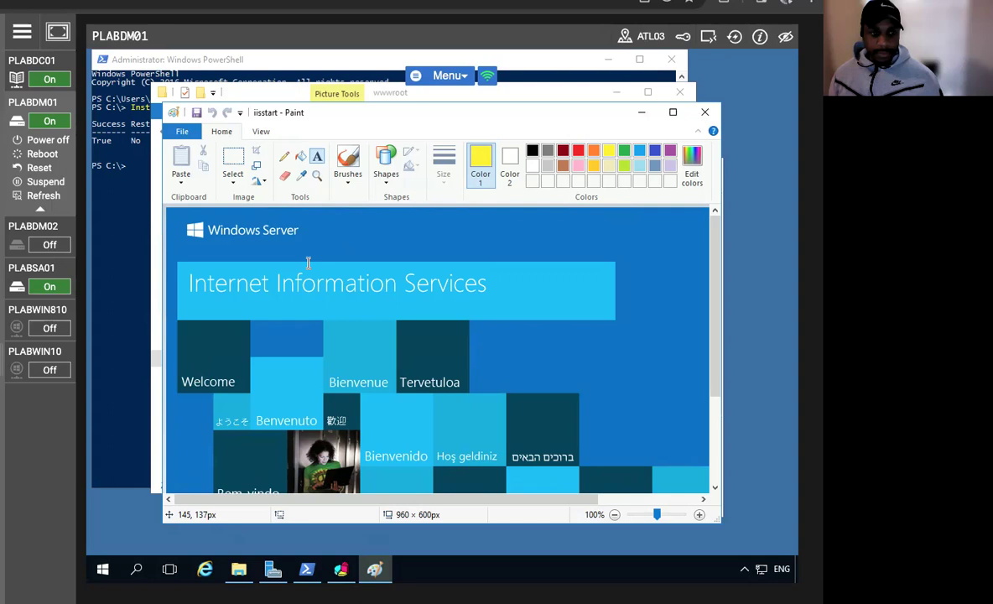
left_click(441, 222)
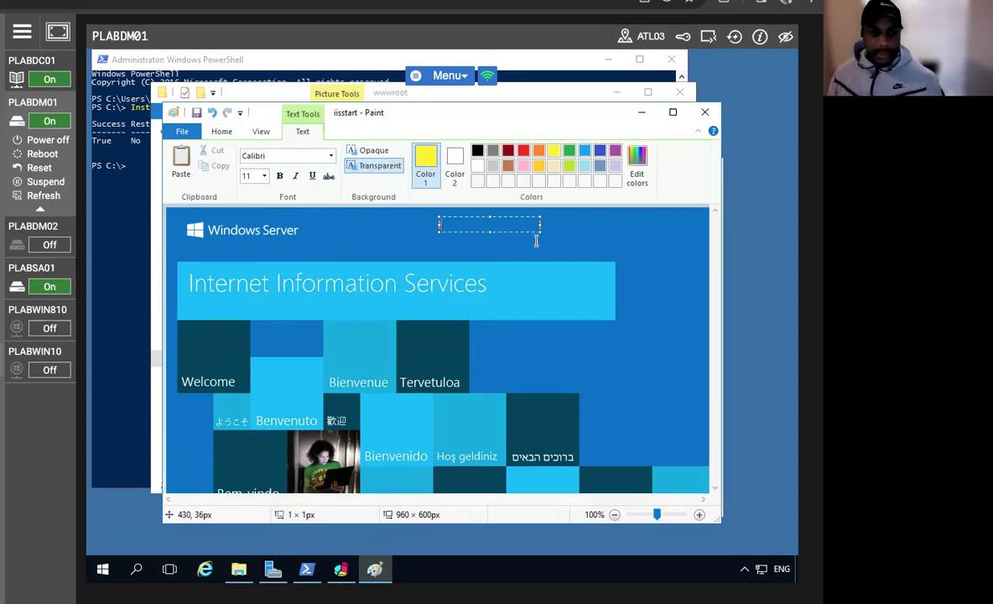
type("nLB-TEST")
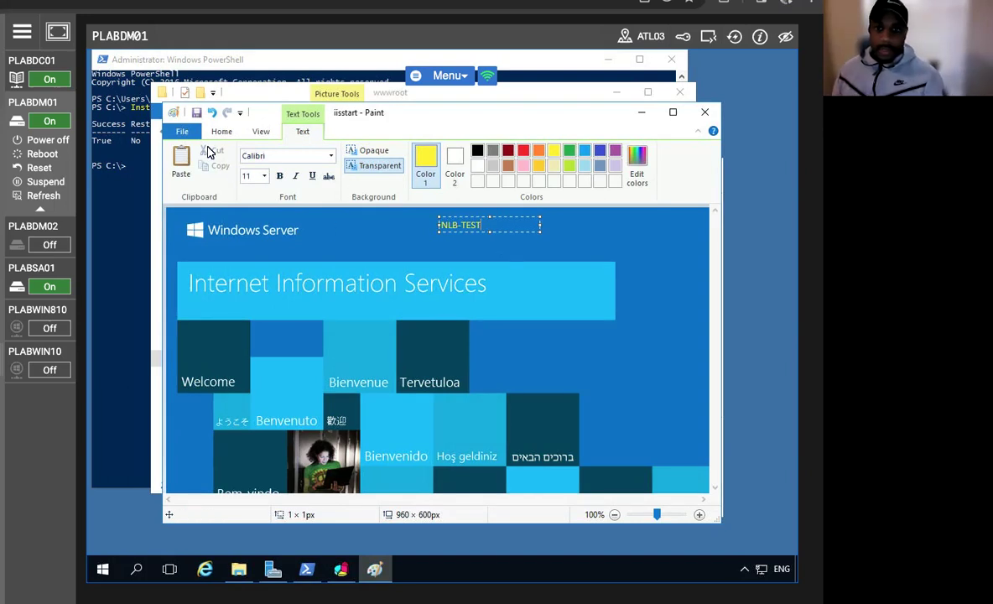
left_click(196, 114)
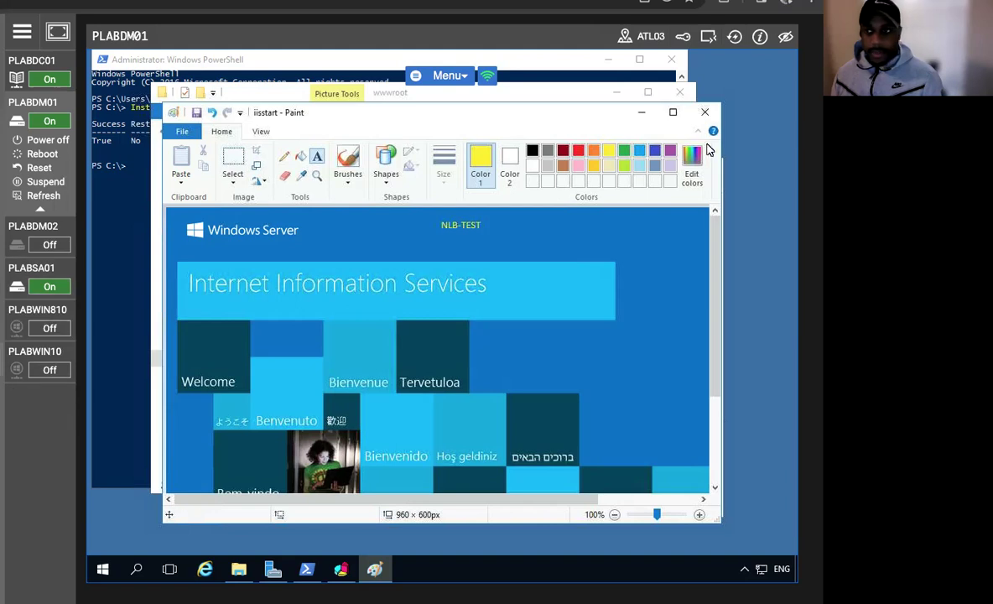
left_click(704, 112)
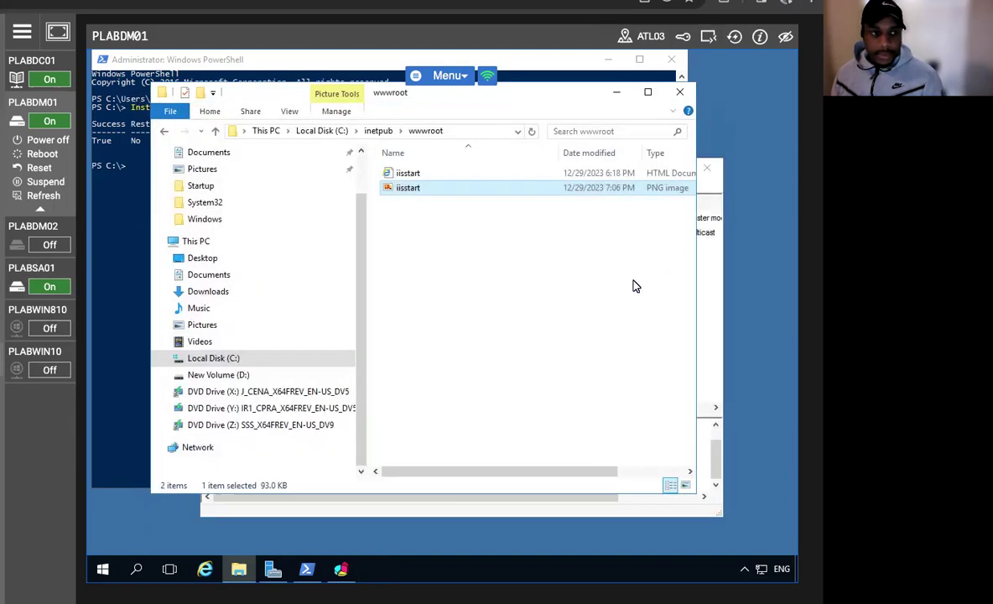
left_click(686, 92)
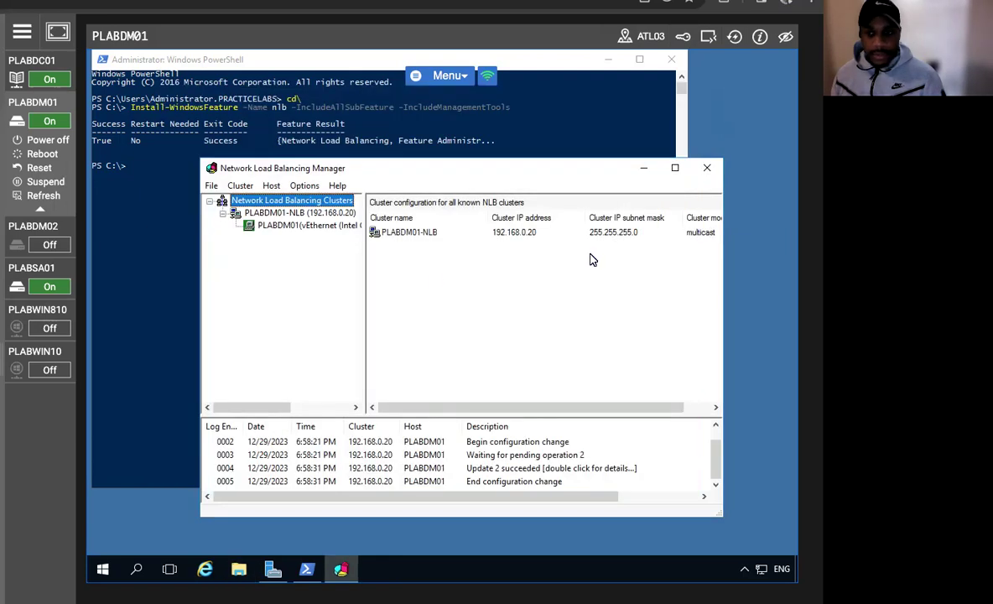
Start Internet Explorer on PLABDM01 and accept the recommended security and compatibility settings
left_click(205, 570)
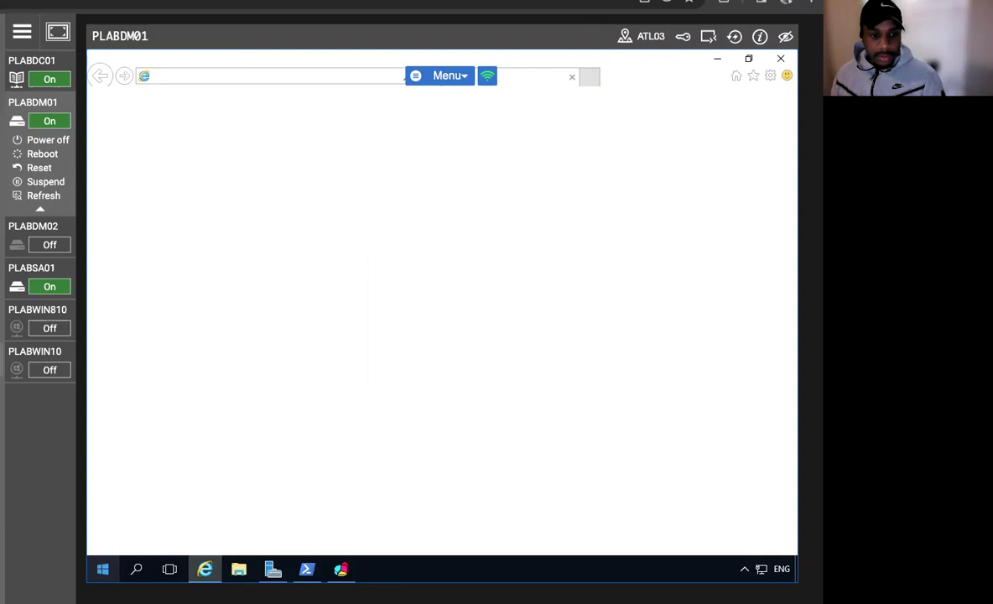
left_click(311, 257)
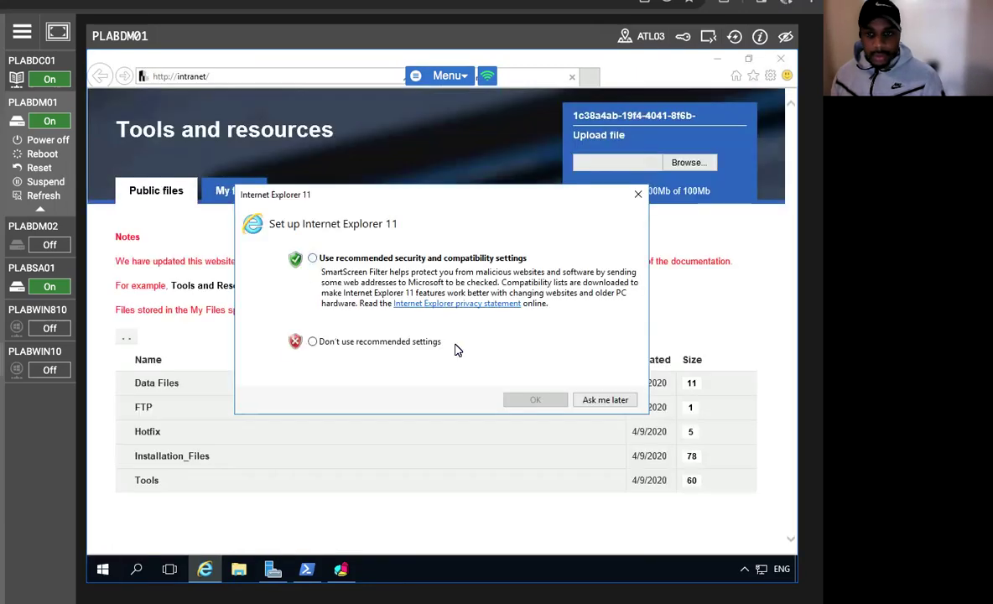
left_click(533, 401)
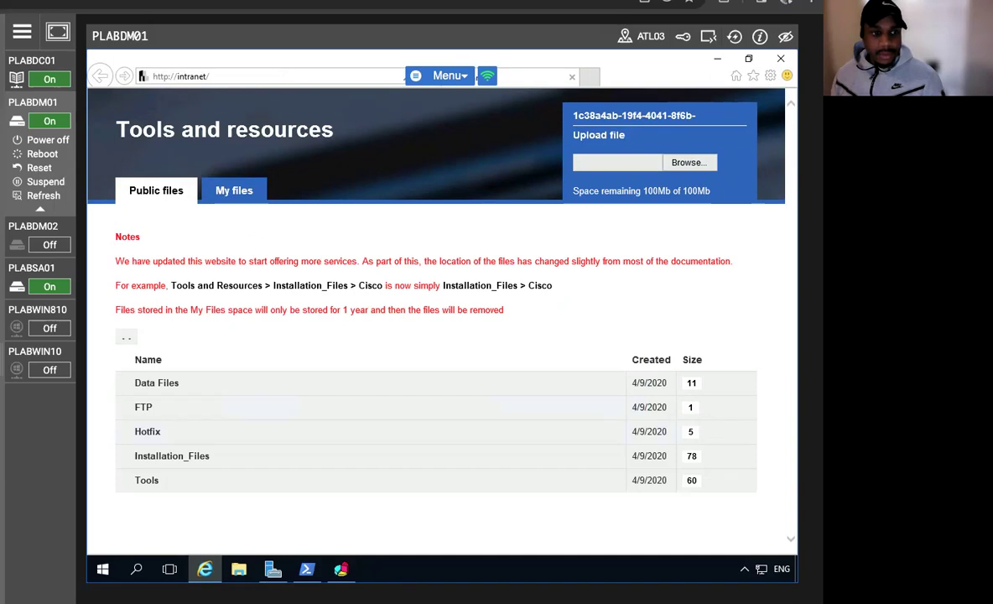
Load the IIS start page at HTTP:\PLABDM01 to check the edited image, and close the browser
left_click(198, 76)
type("H")
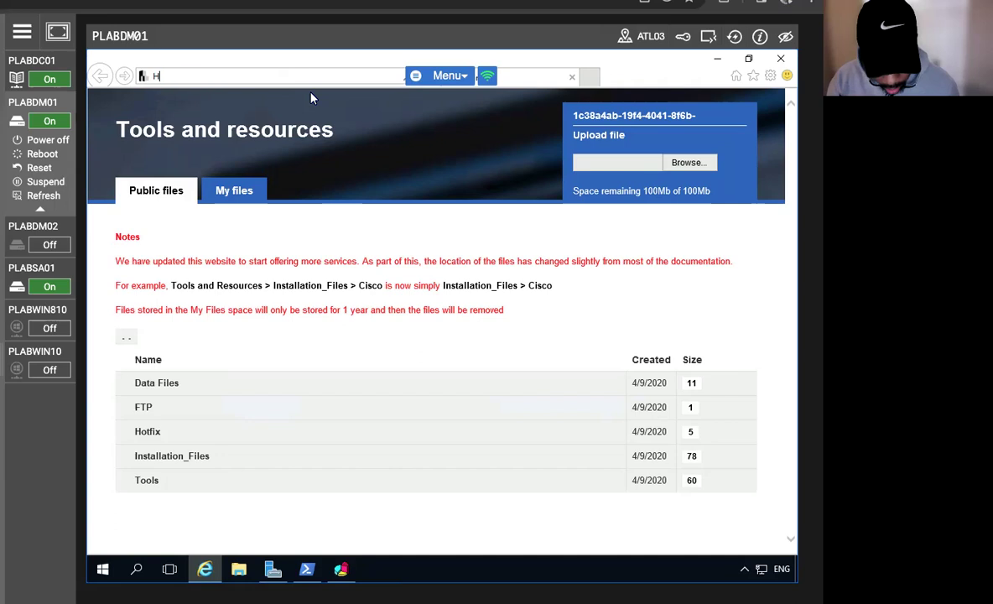
type("TTP:")
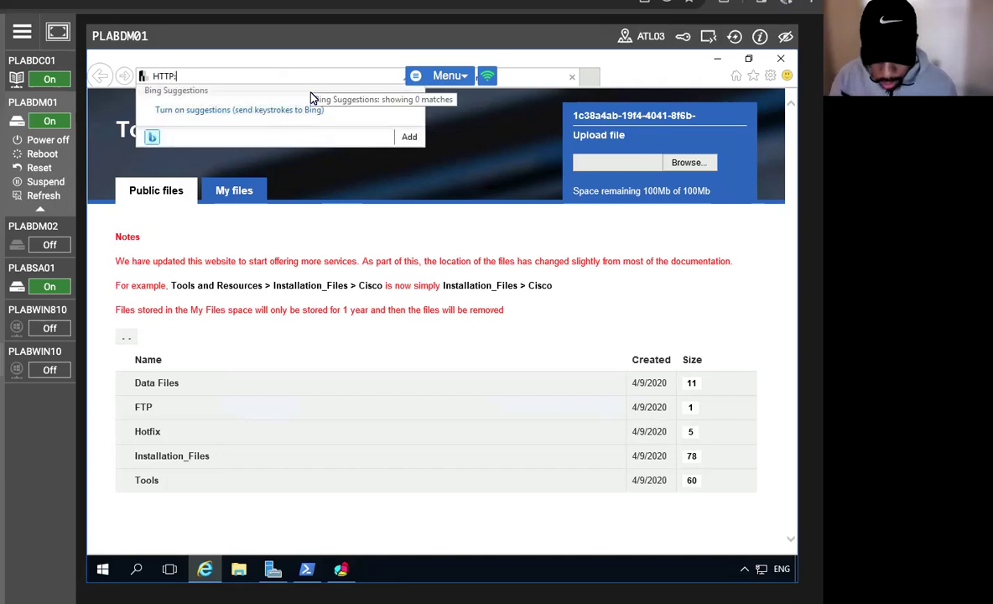
type("\\\\PLAB")
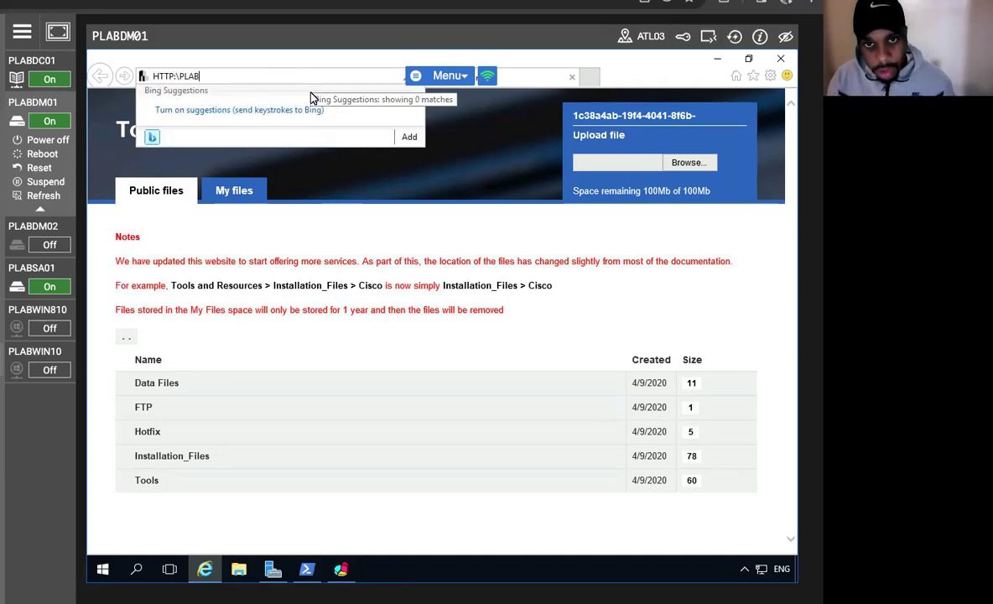
type("DM01")
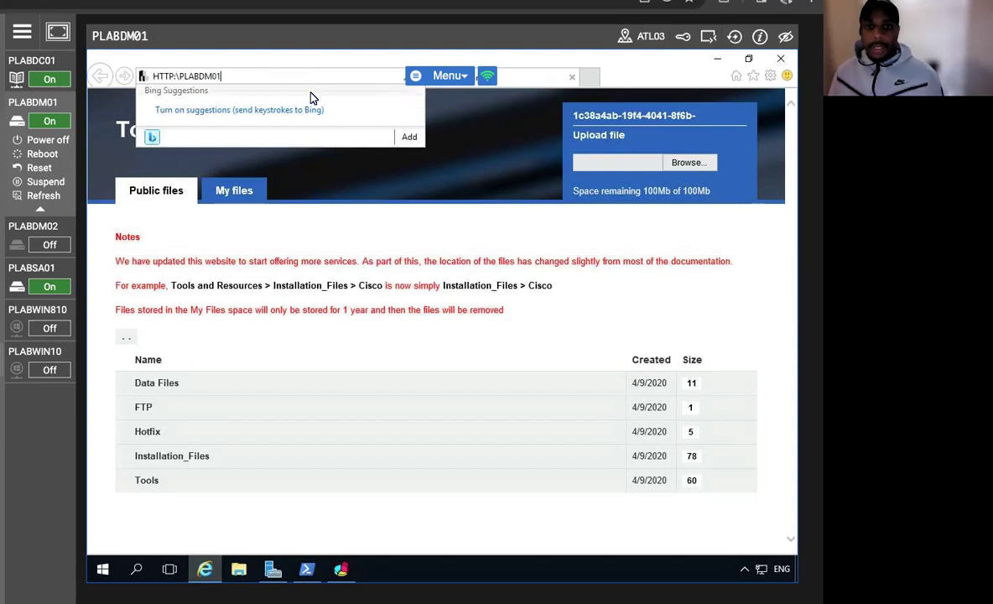
key("Return")
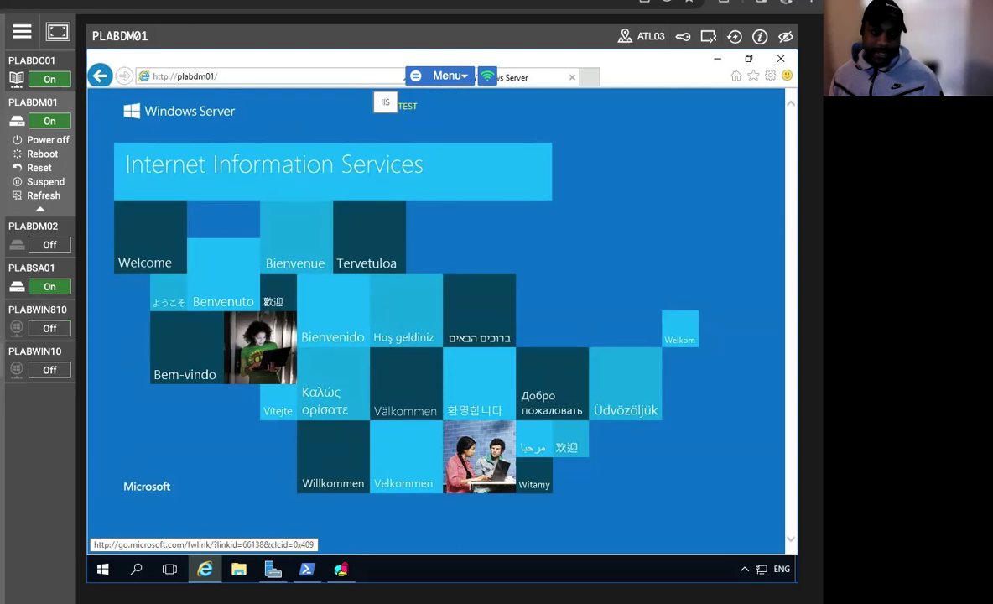
left_click(780, 59)
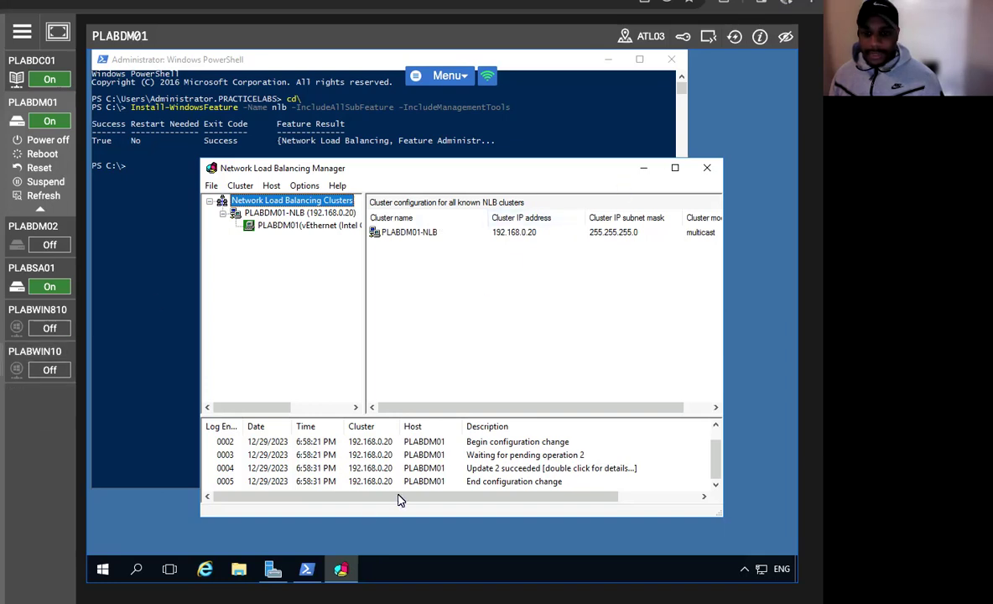
left_click(204, 570)
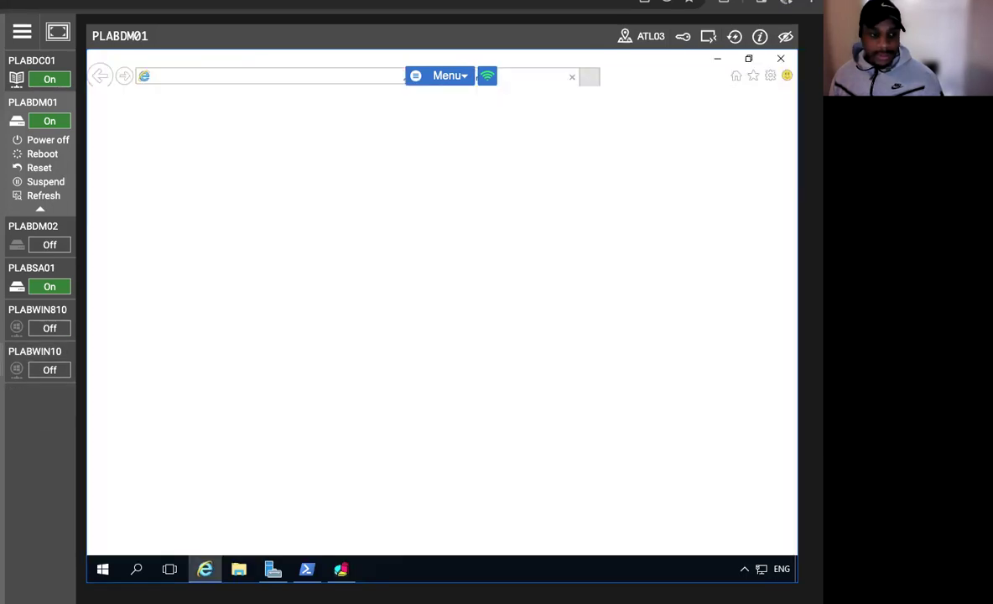
left_click(217, 76)
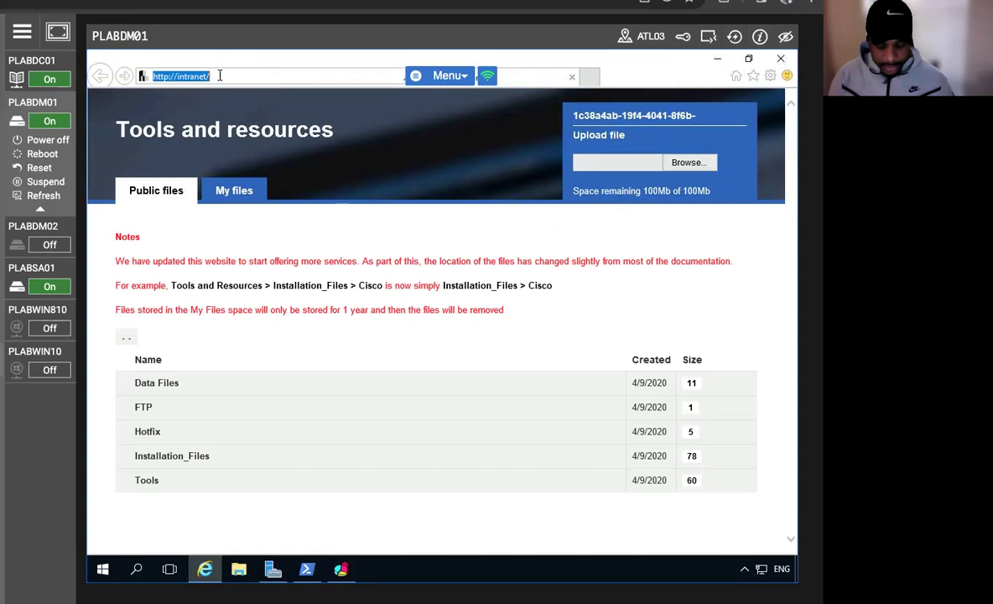
type("HTTP:\\PLABS01")
key("Return")
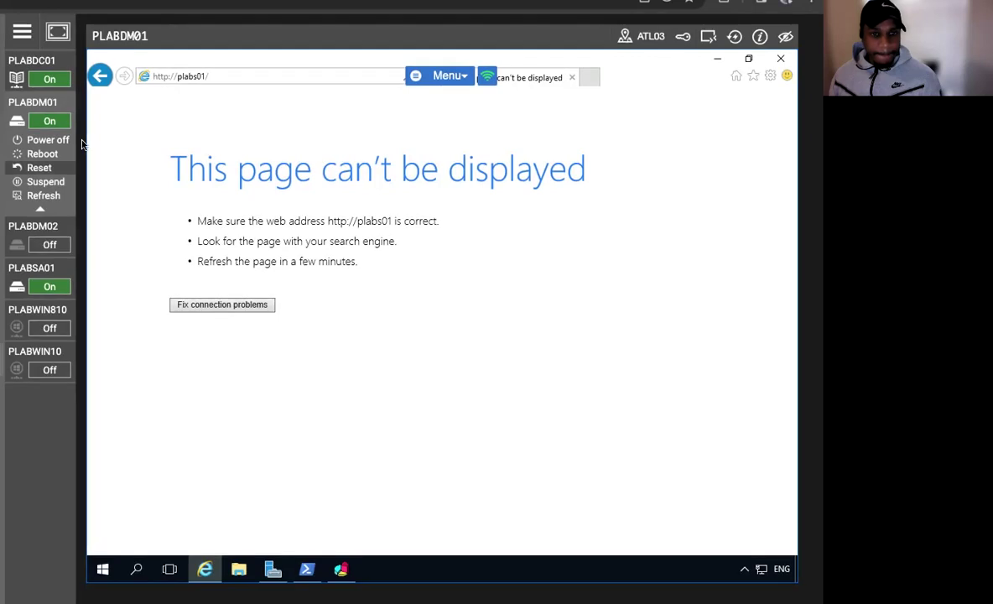
left_click(223, 80)
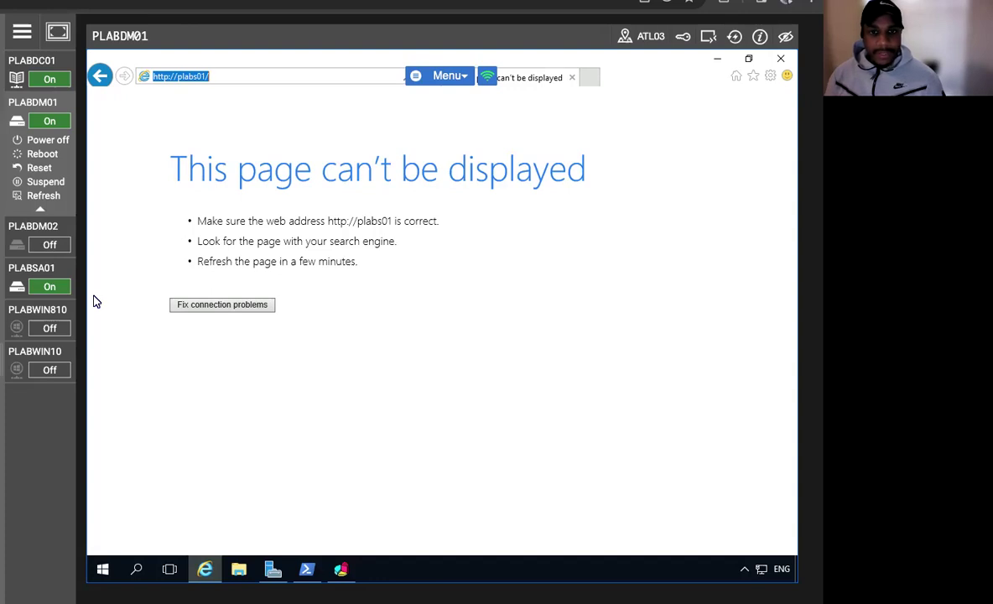
key("End")
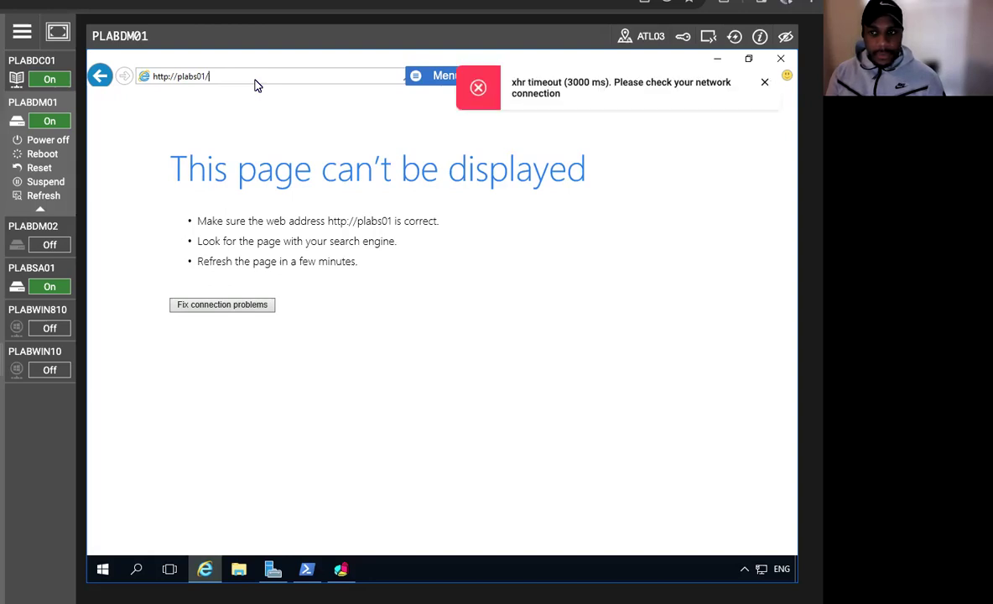
key("BackSpace")
key("BackSpace")
left_click(764, 81)
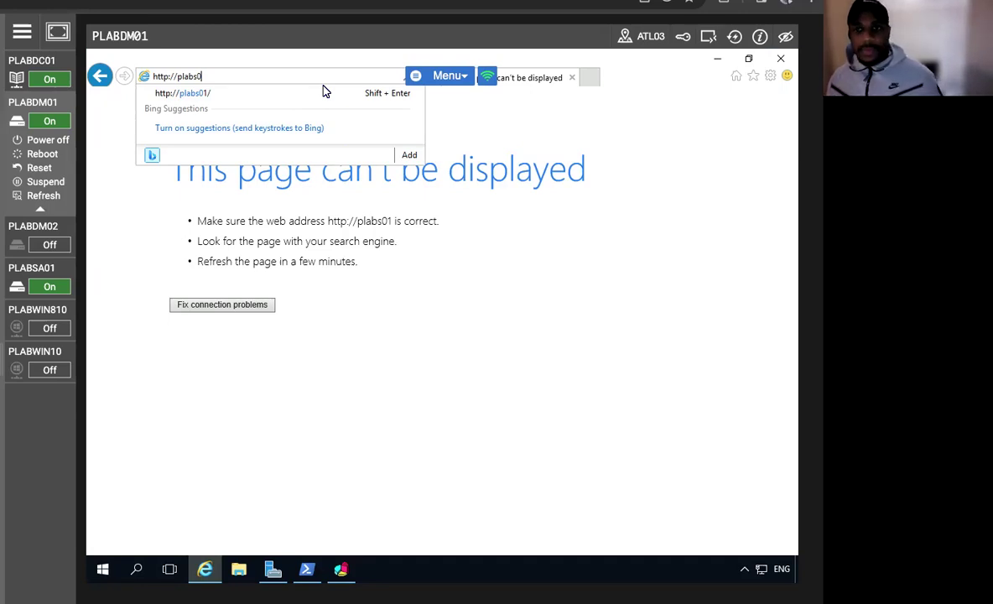
key("BackSpace")
key("BackSpace")
key("BackSpace")
key("BackSpace")
key("BackSpace")
key("BackSpace")
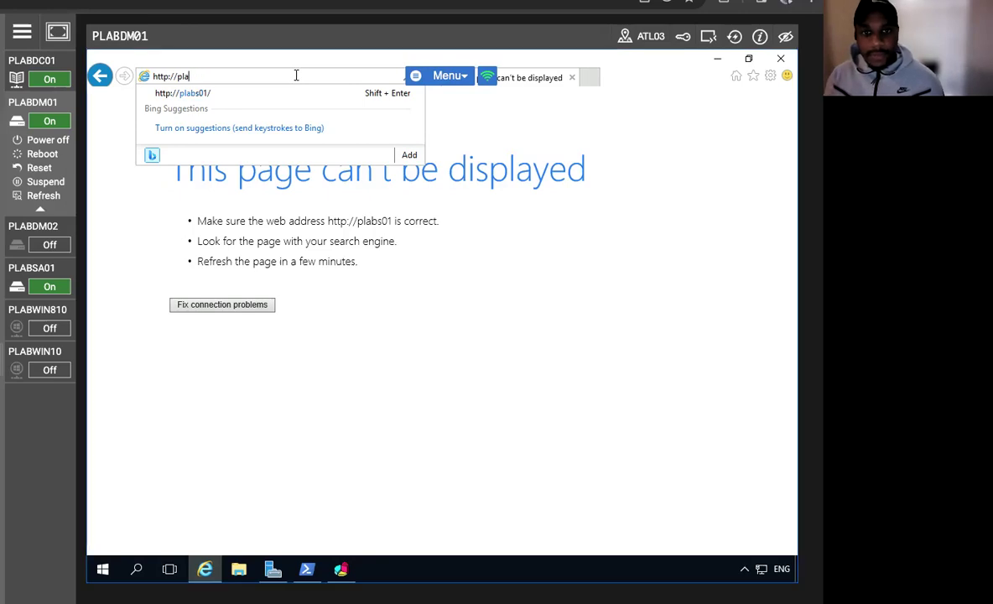
type("PLA")
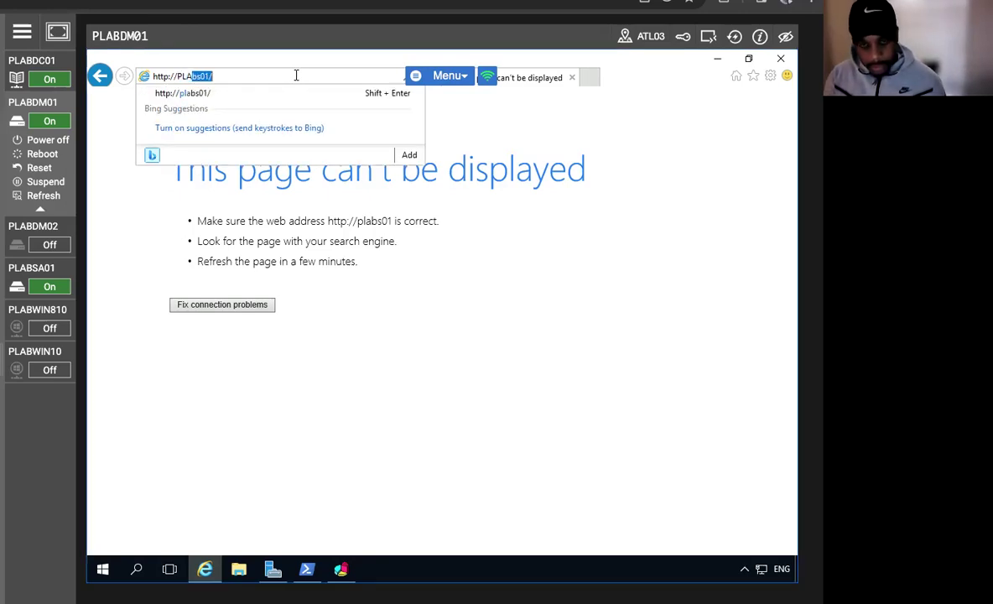
type("BS")
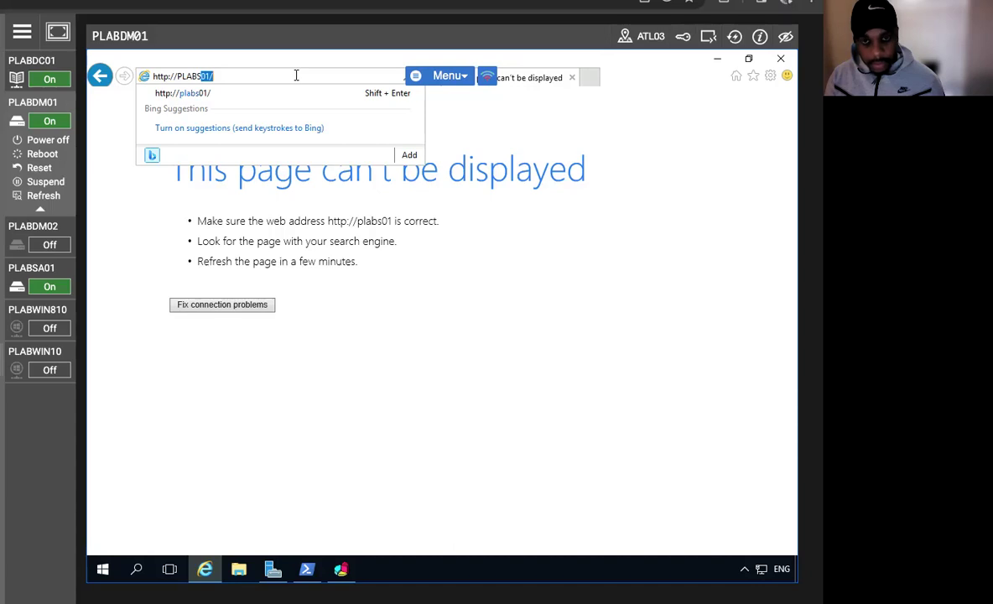
type("A01")
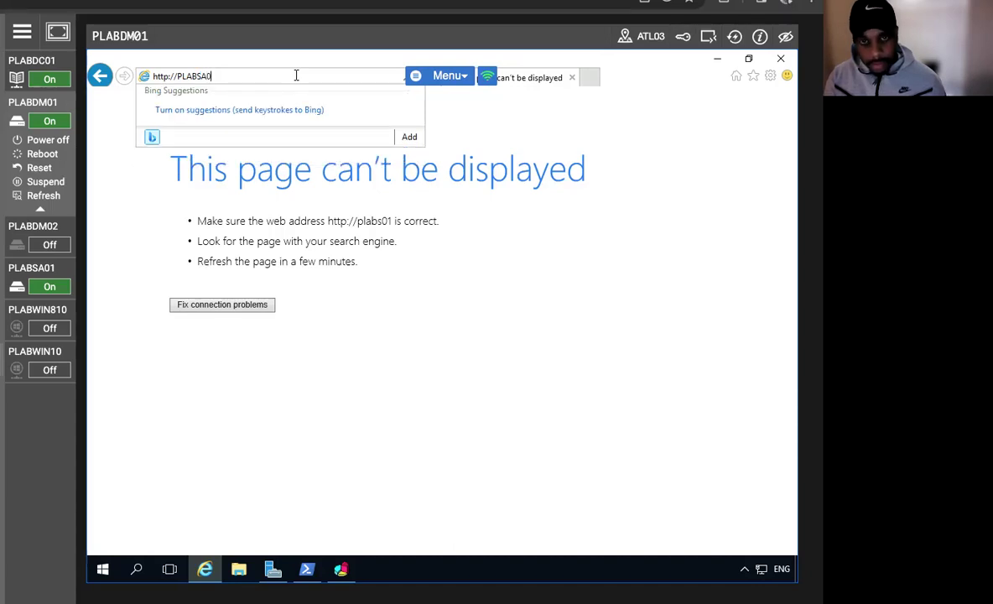
key("Return")
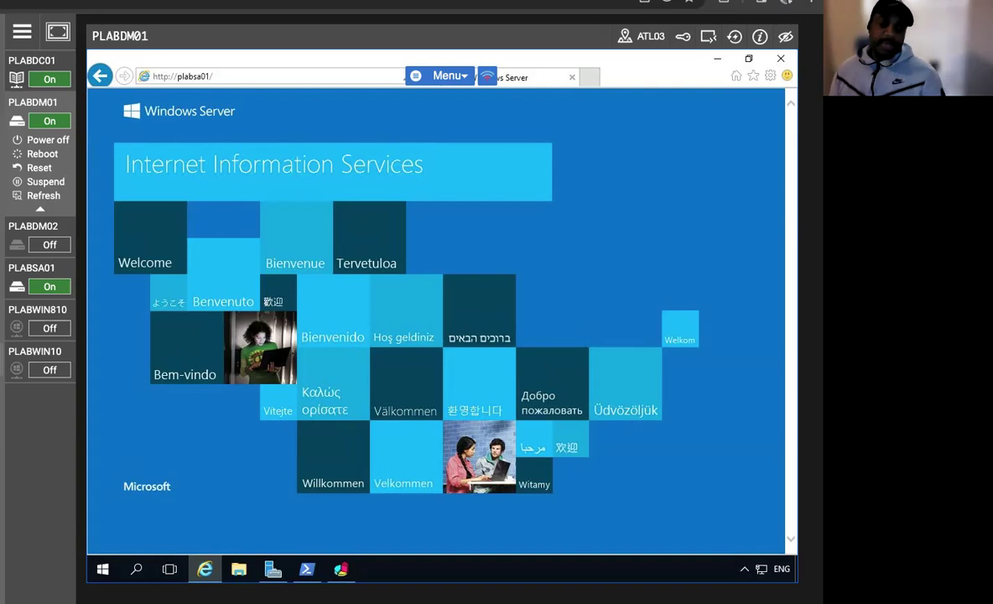
left_click(779, 61)
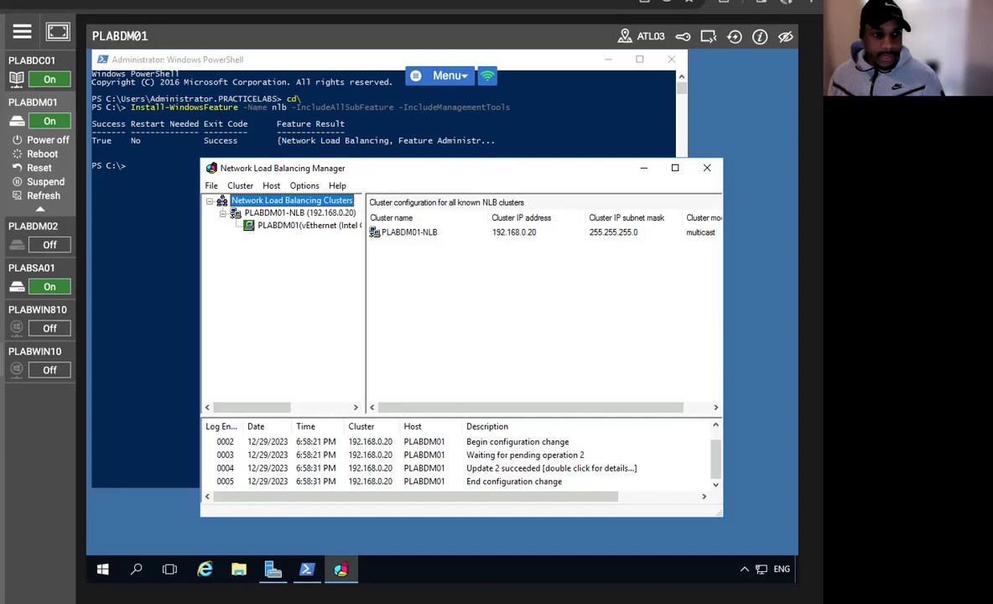
Create a directory named nlbport in the root of drive C with the md command in the open PowerShell window
left_click(155, 201)
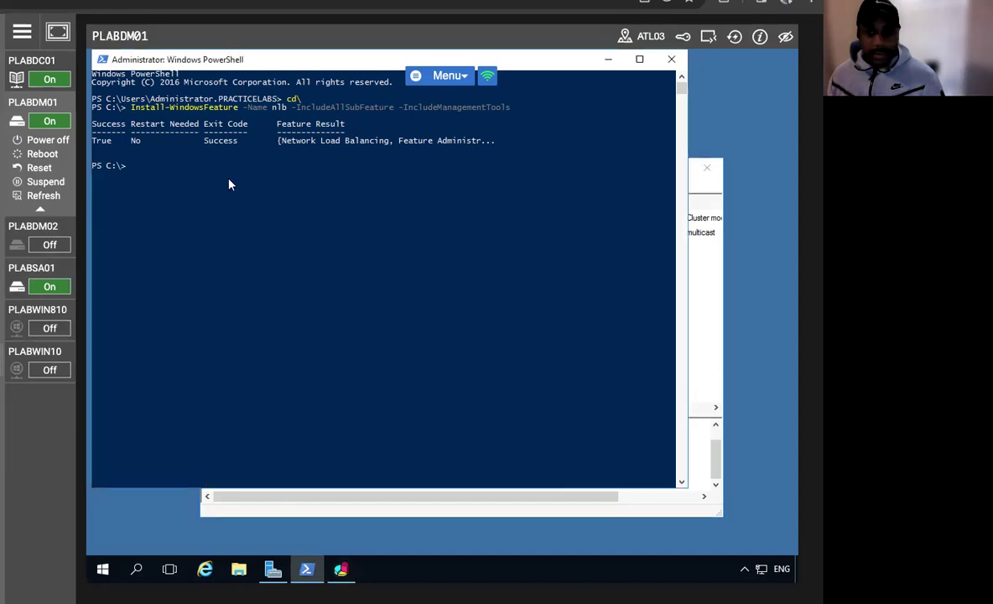
left_click(135, 169)
type("MD NL")
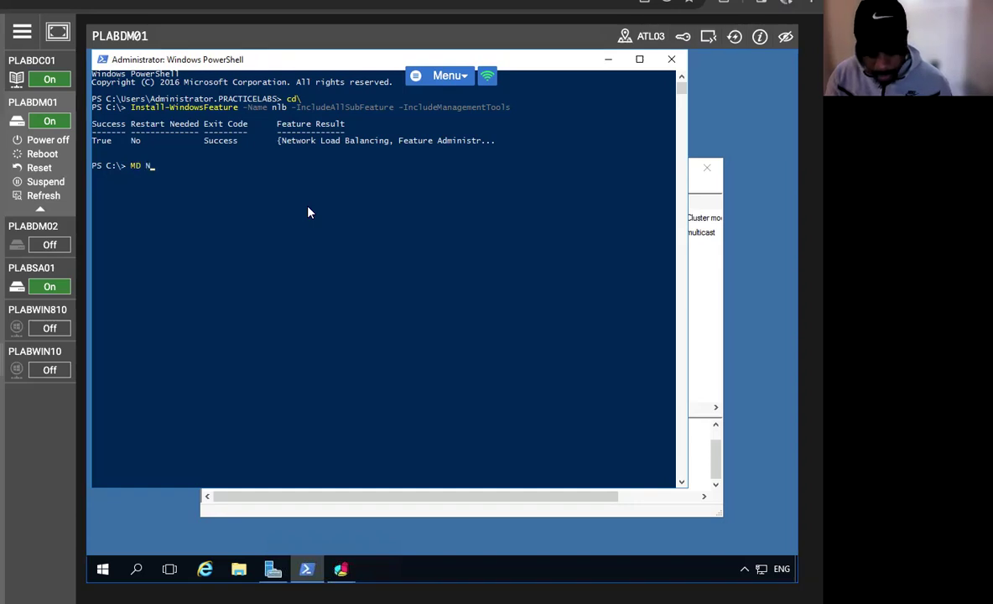
key("BackSpace")
key("BackSpace")
key("BackSpace")
key("BackSpace")
key("BackSpace")
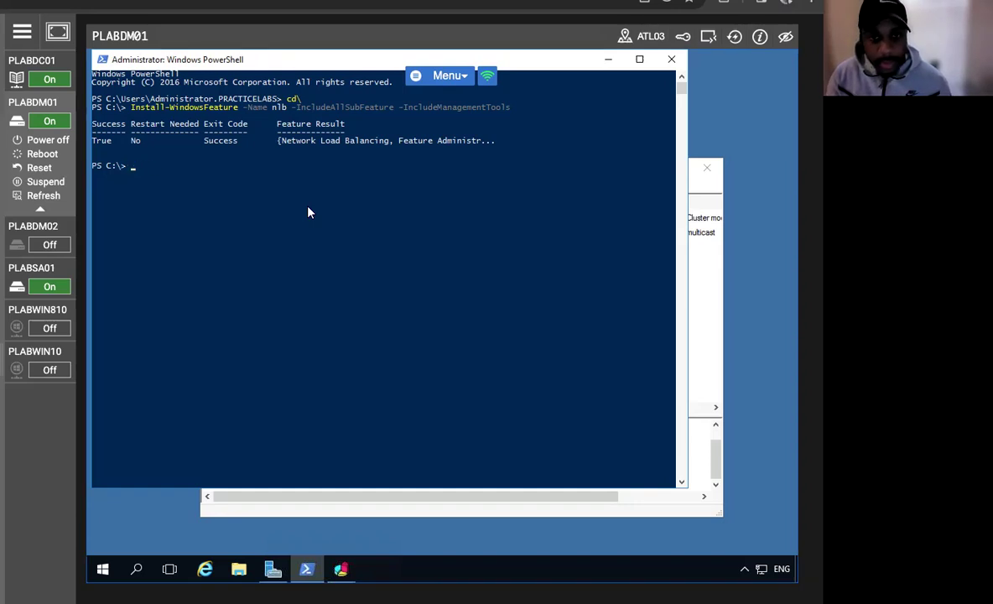
type("md ")
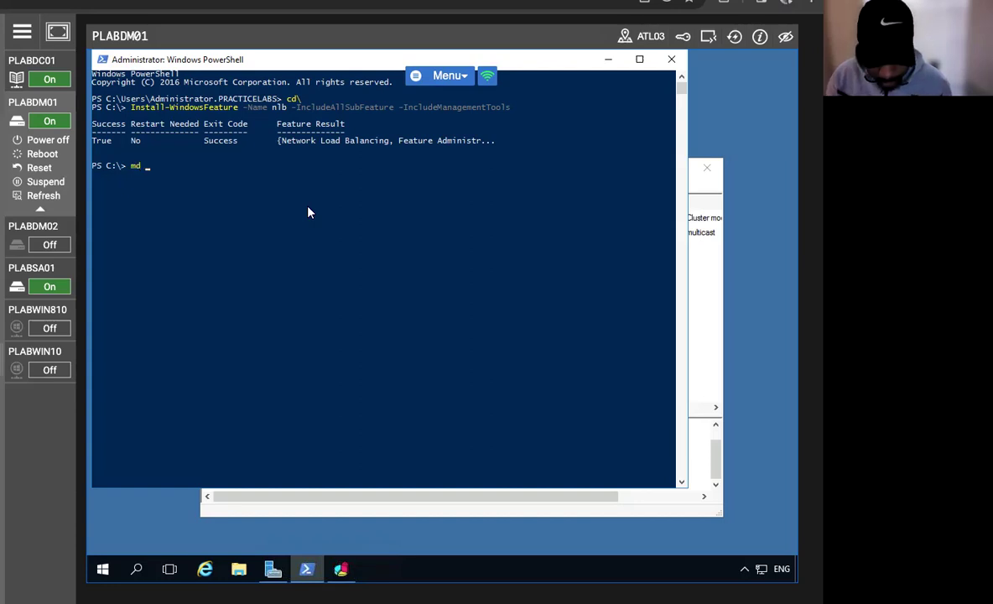
type("nlbport")
key("Return")
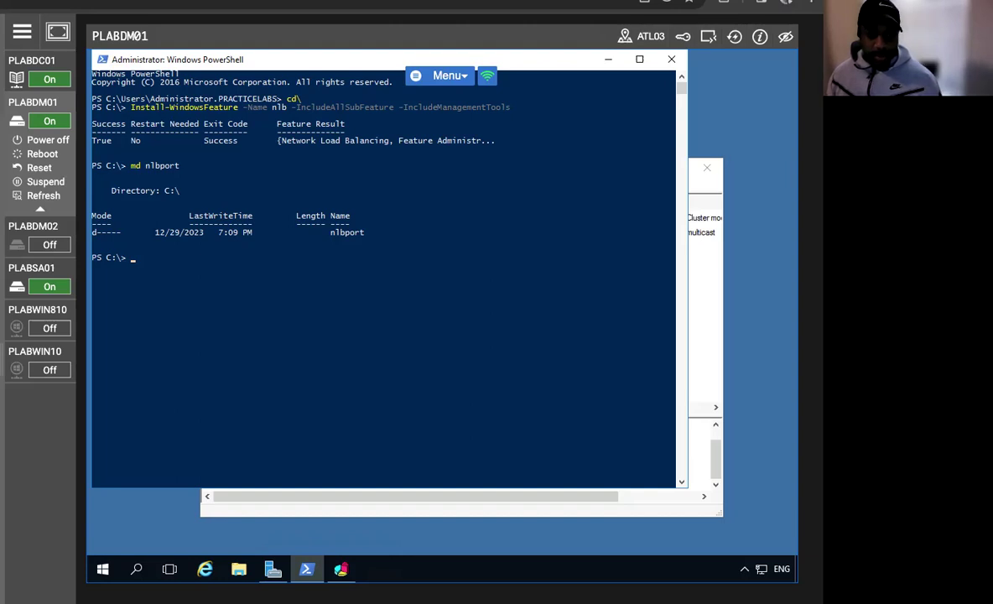
Clear the console and copy the contents of c:\inetpub\wwwroot to c:\nlbport using xcopy /s
type("clear")
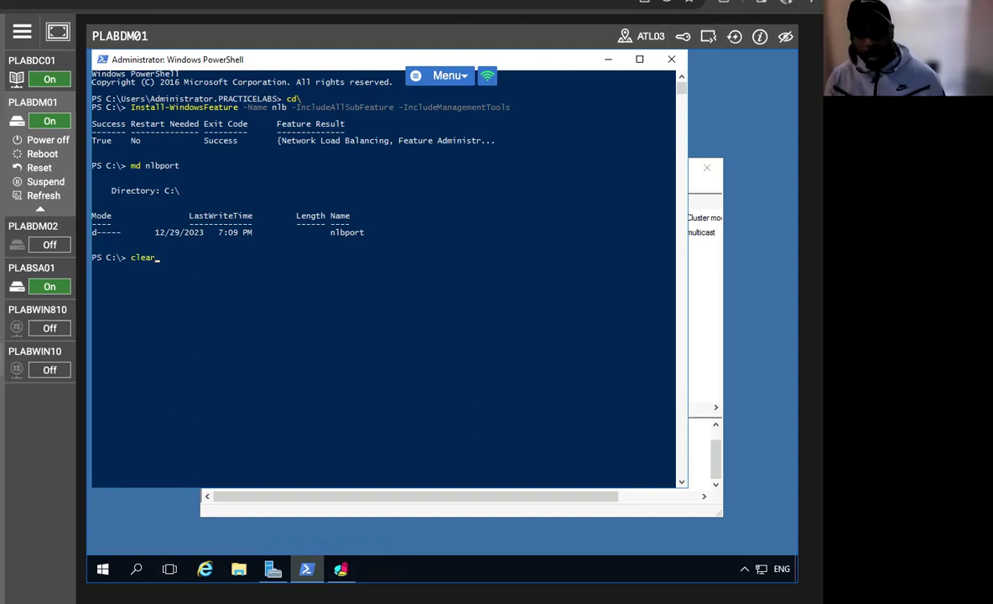
key("Return")
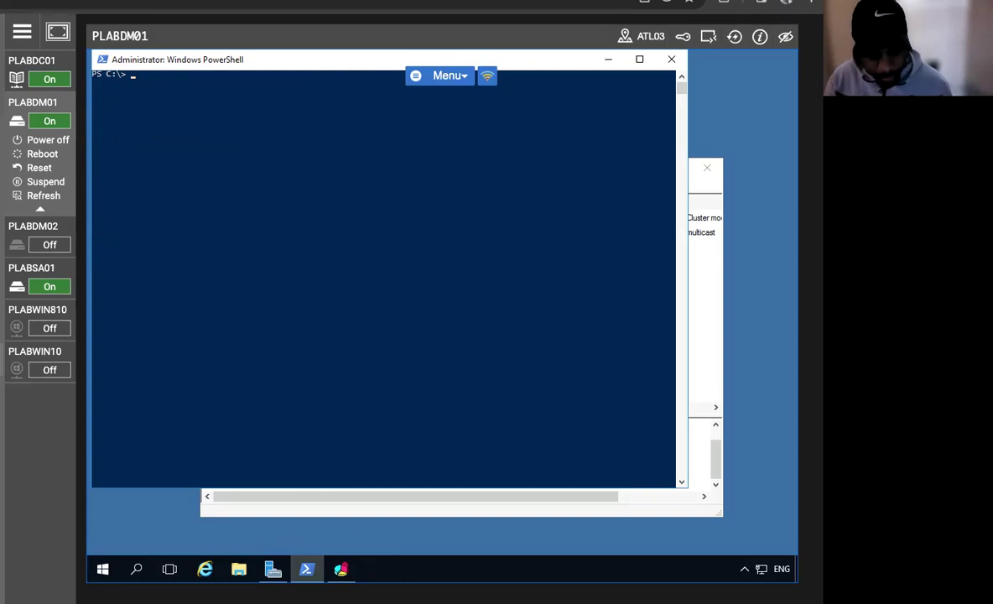
type("xcopy /s c:\\inetpub")
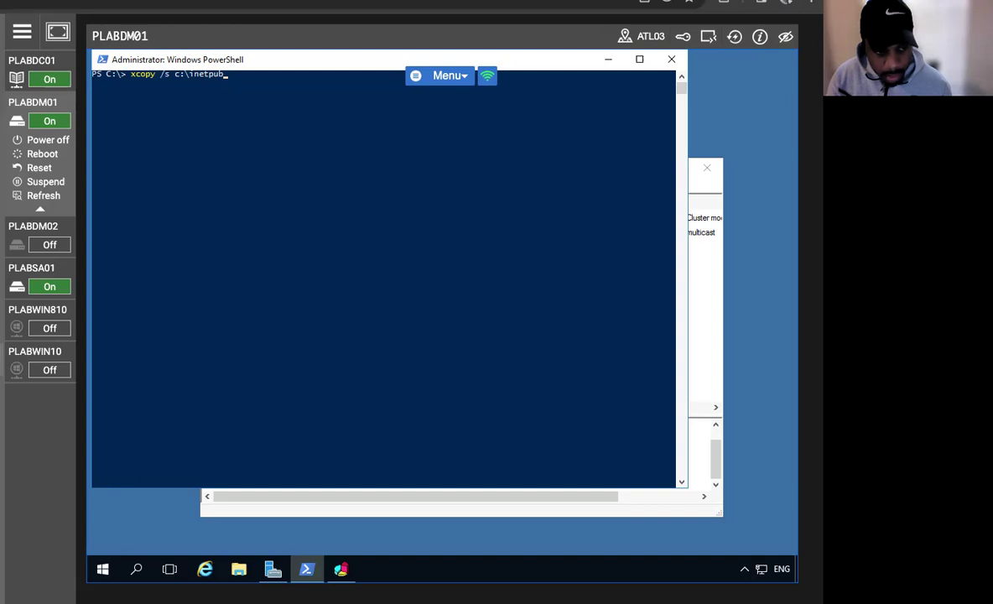
type("\\www")
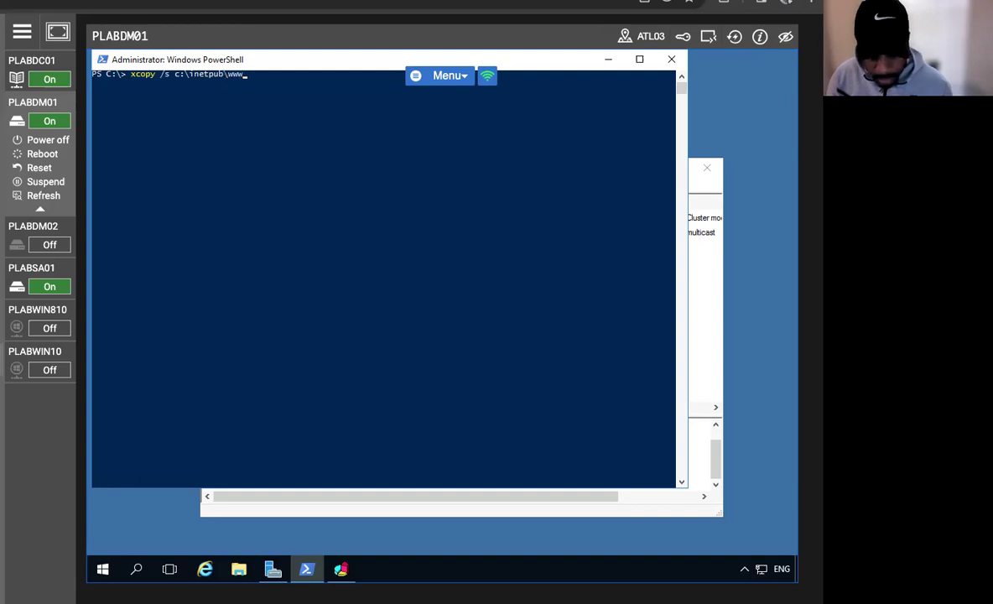
type("r")
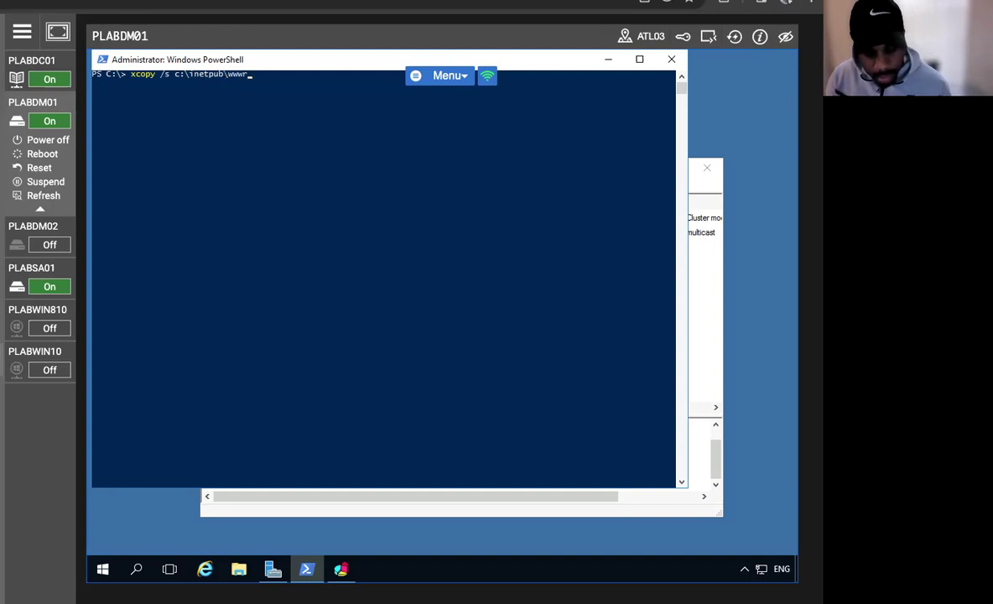
type("oot c")
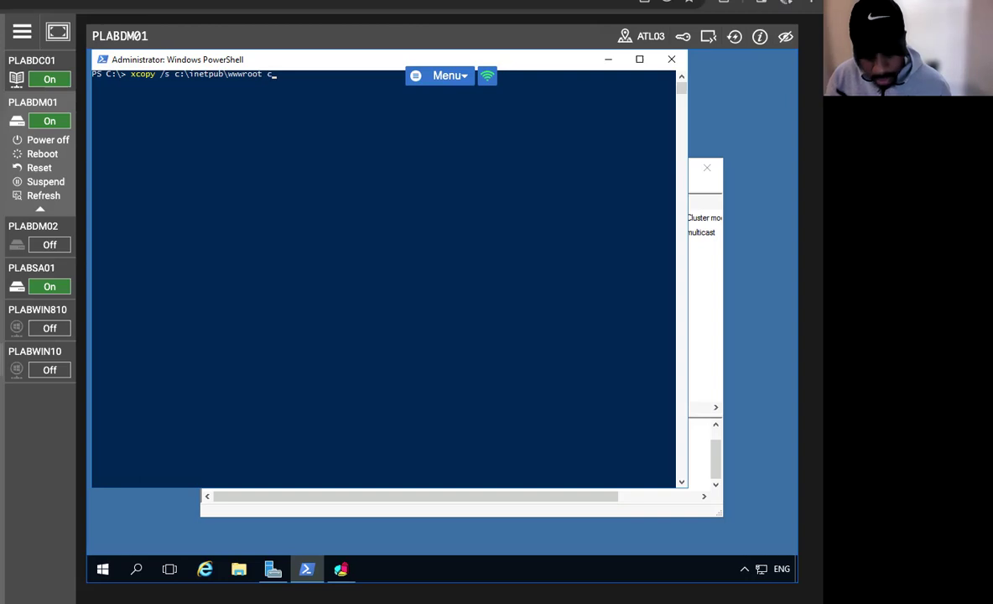
type(":\\nlbport")
key("Return")
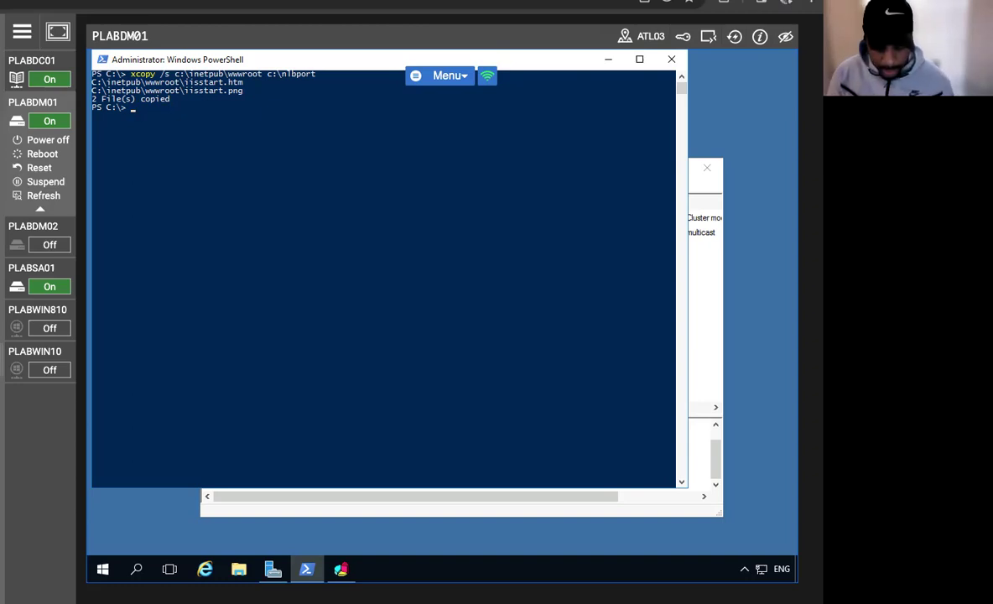
Try to create a website named nlbport using New-Website with physical path "c:\nlbport" and the argument -port6789
type("New-We")
type("ba")
type("i")
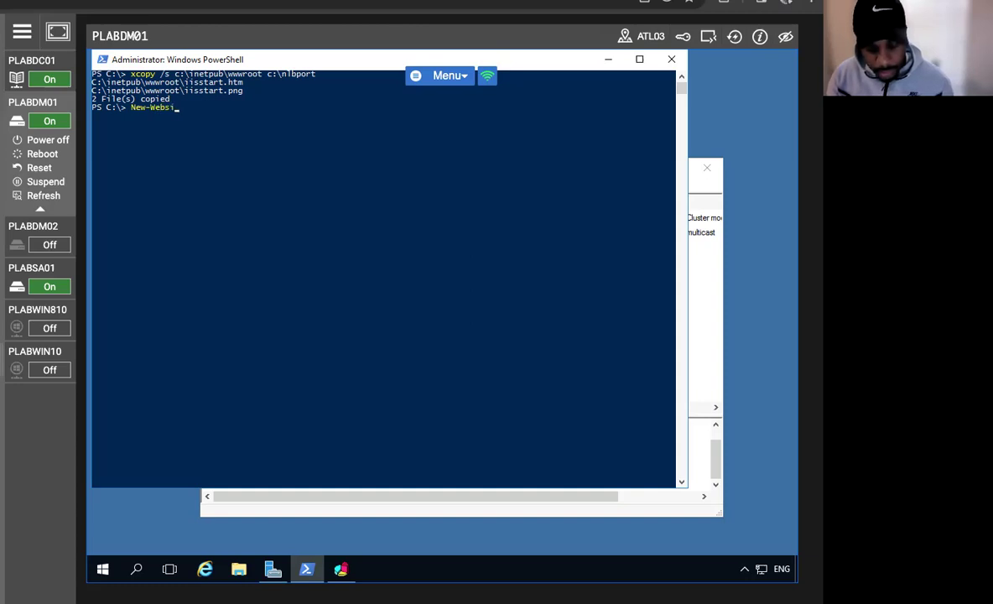
type("te -Na")
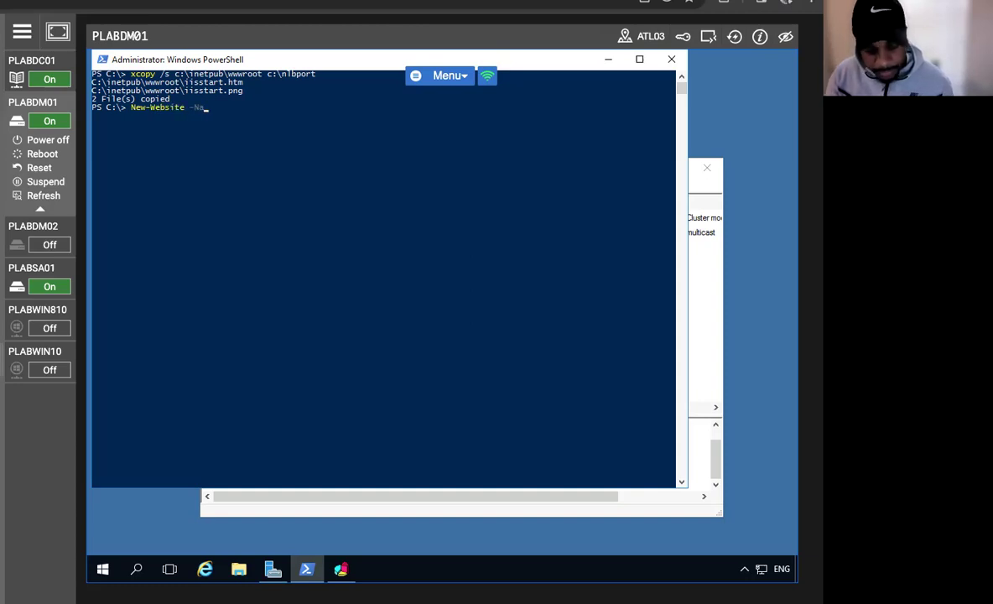
type("me ")
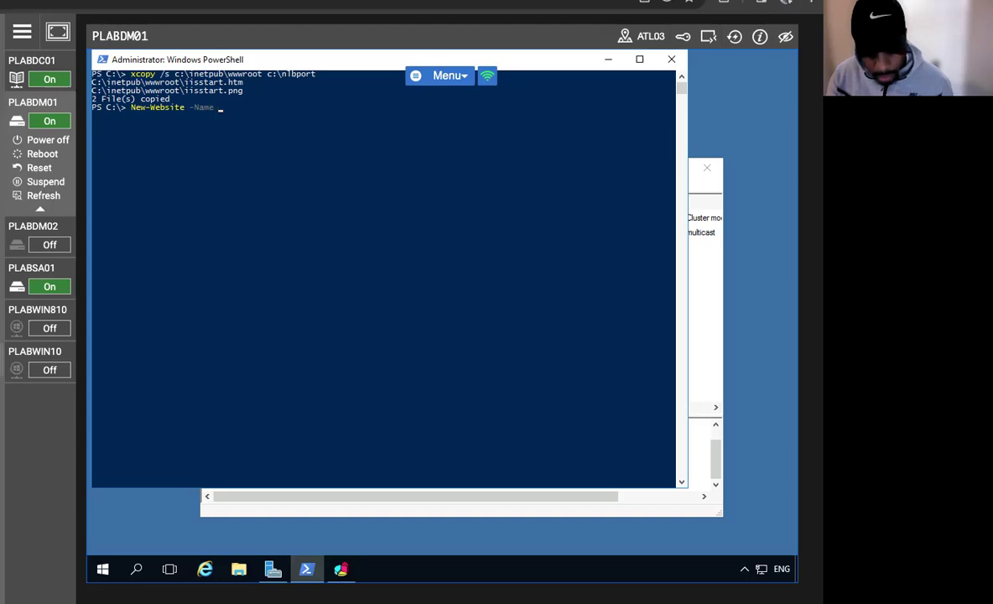
type("vlbpo")
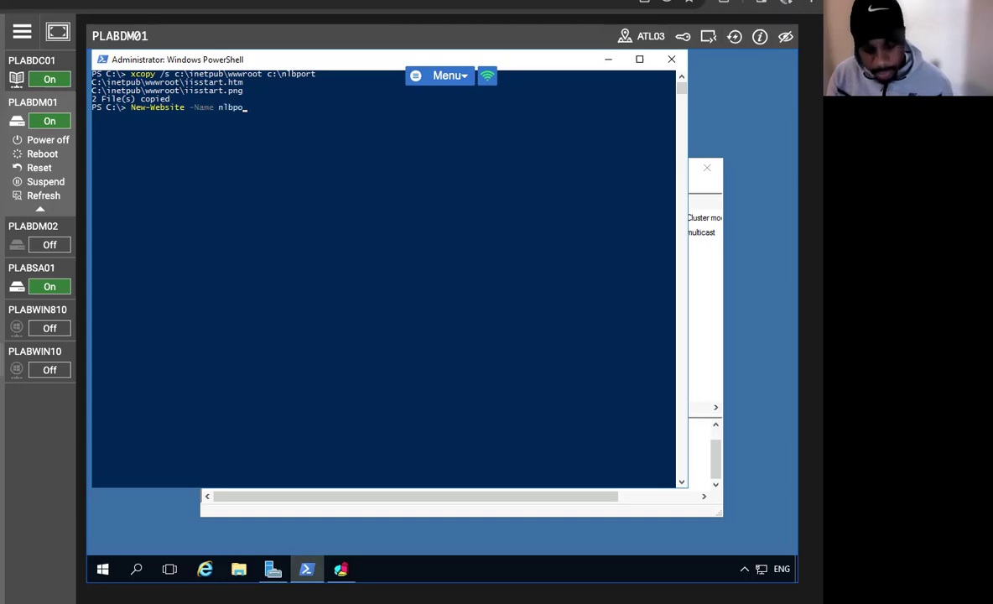
type("rt -Ph")
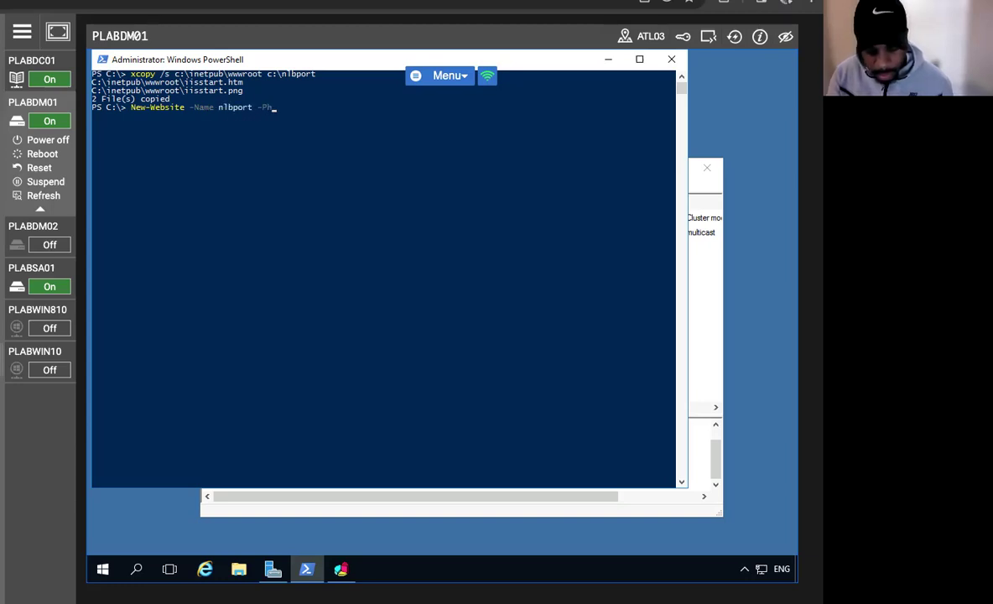
type("ysicalPat")
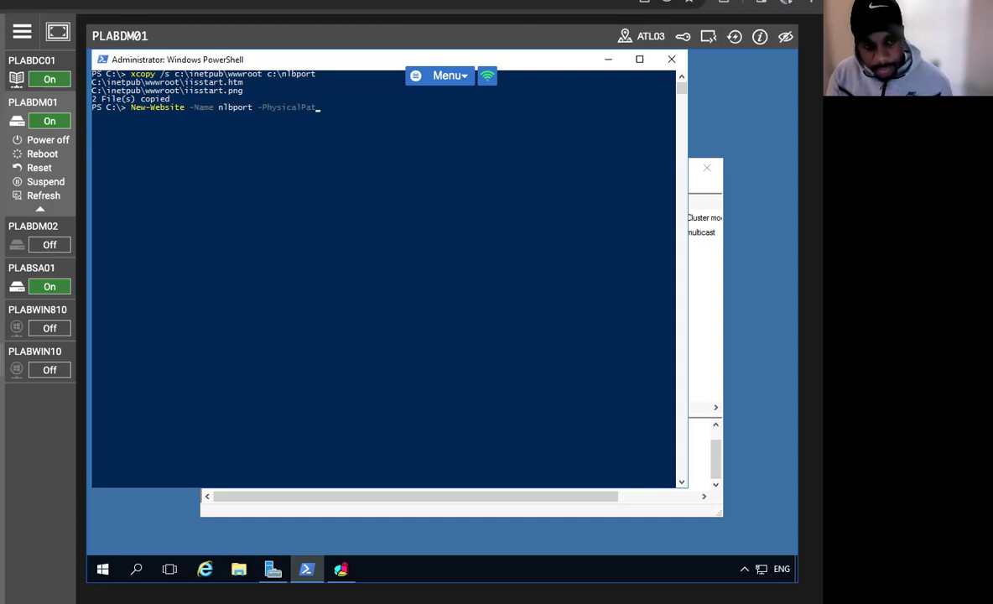
type("h \"c")
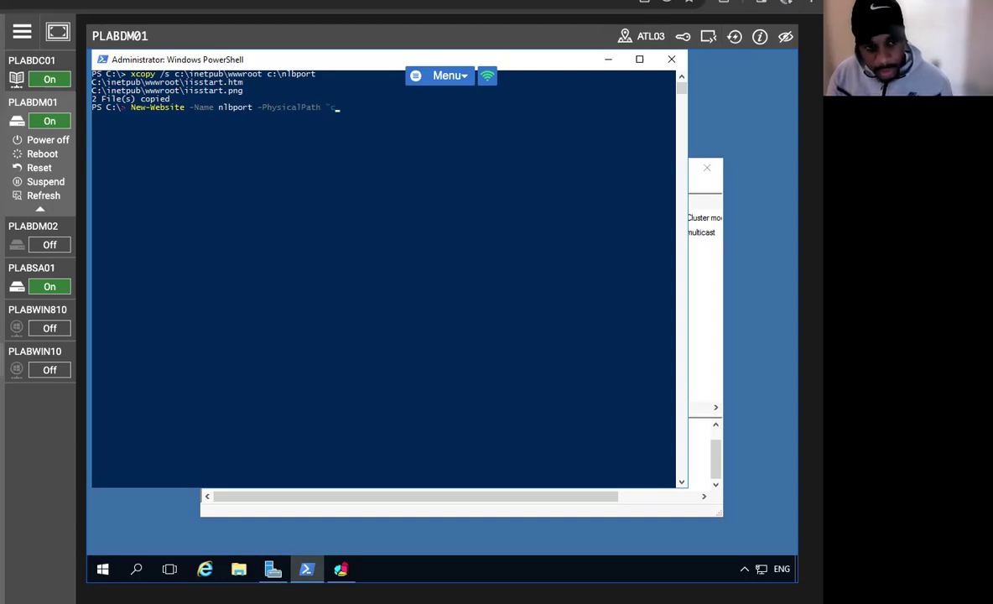
type(":\\")
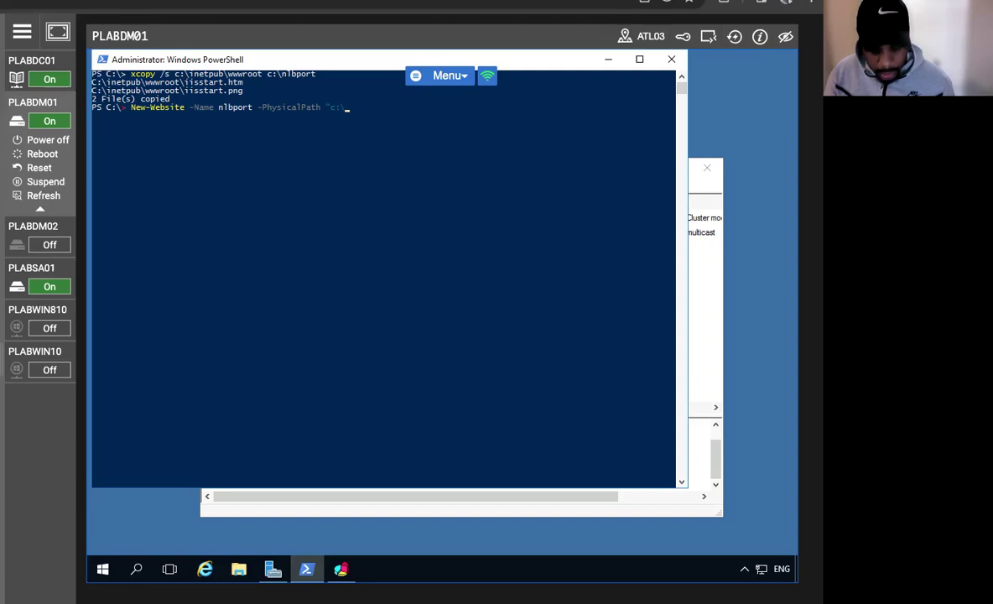
type("nlbport")
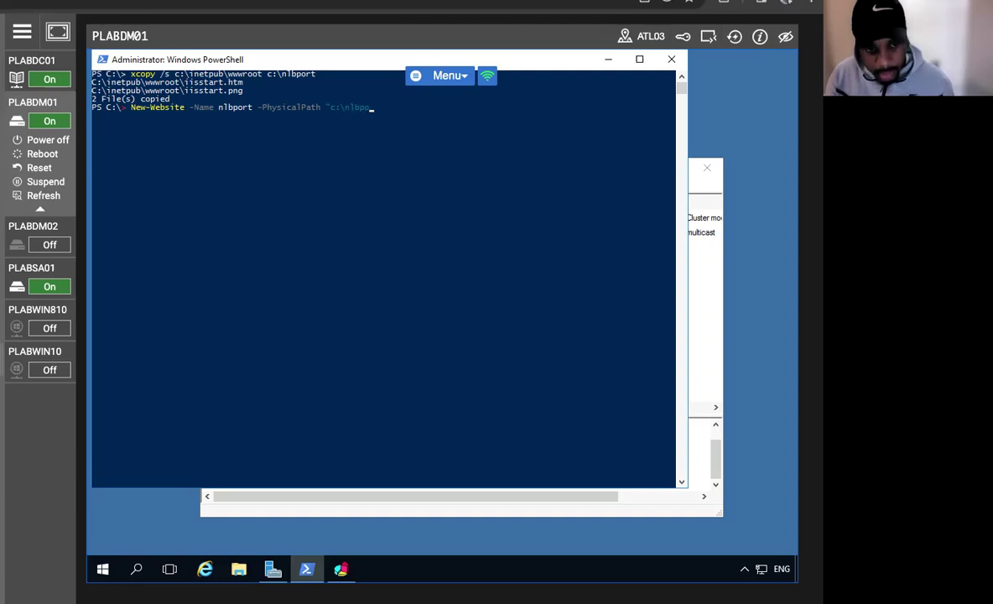
type("\" ")
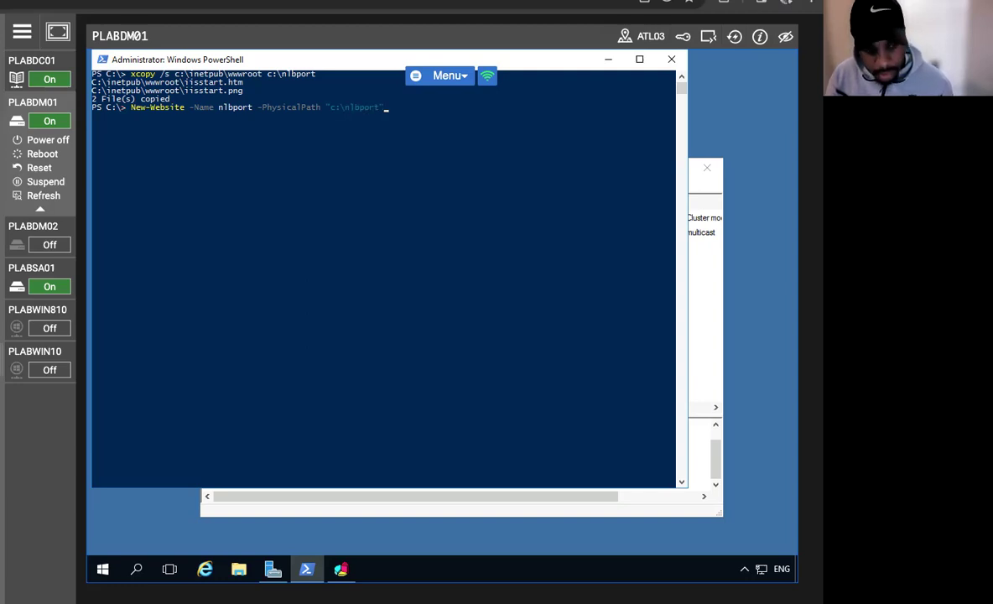
type("-po")
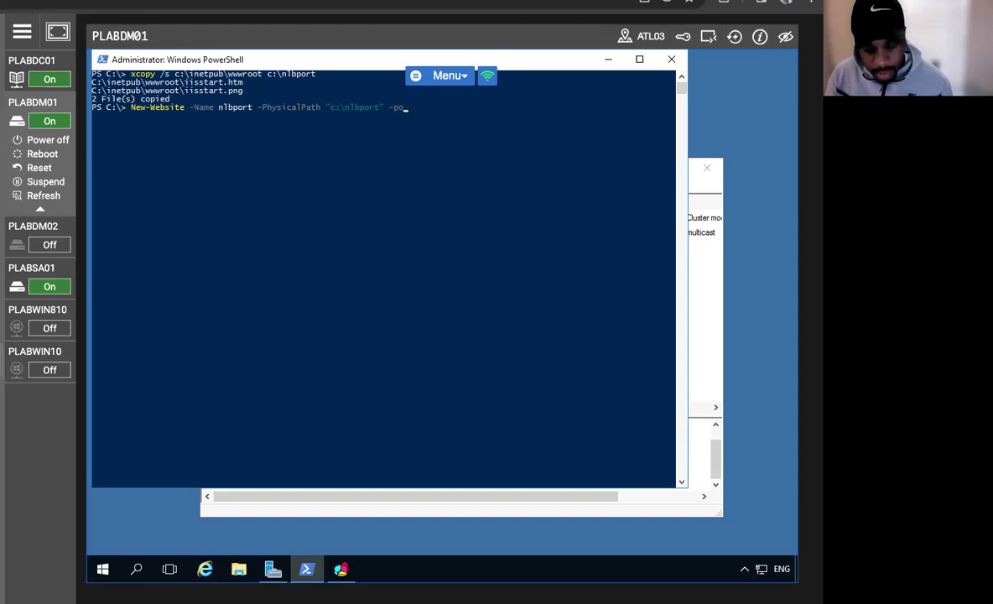
type("rt")
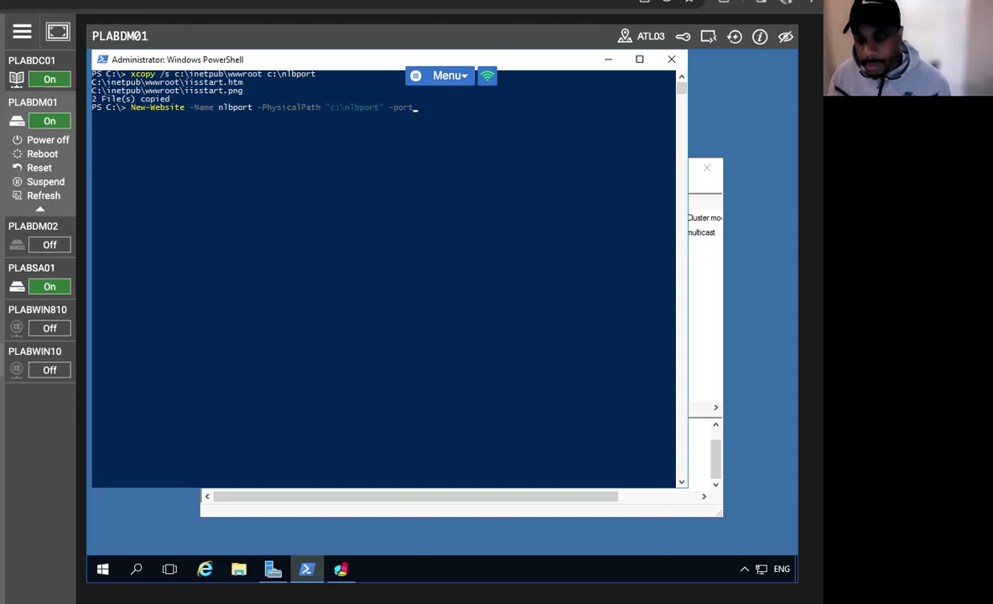
type("6789")
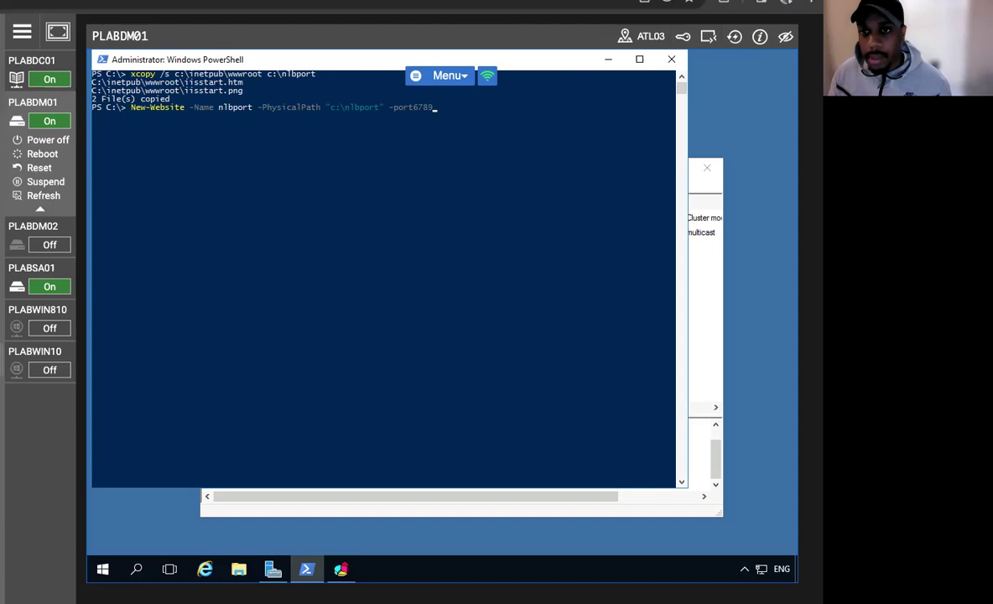
Recall the New-Website command, separate the port argument into -port 6789, and run it to create the nlbport site
key("Up")
key("Left")
key("Left")
key("Left")
key("Left")
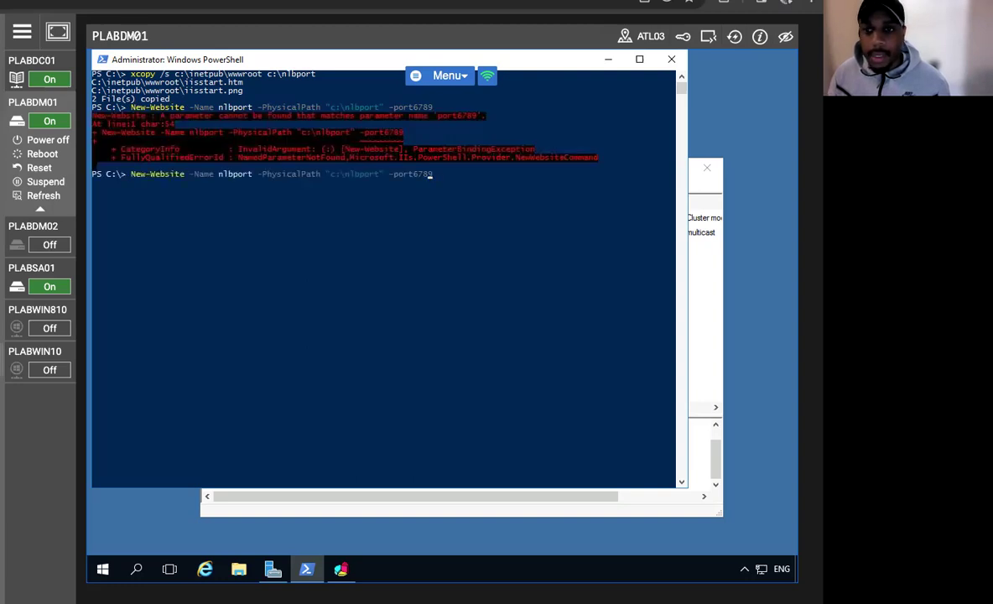
key("Return")
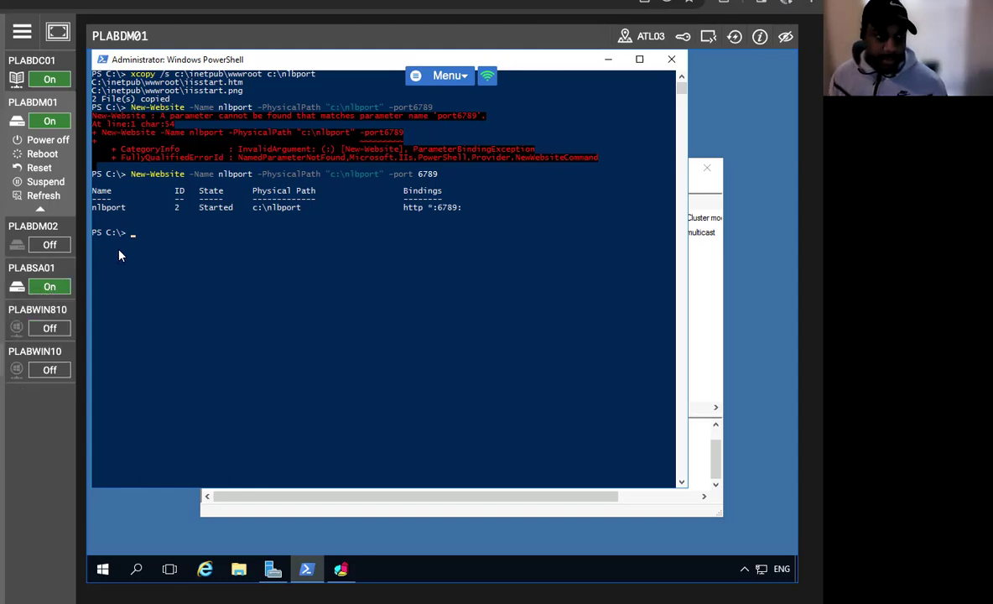
Create a firewall rule with New-NetFirewallRule using display name NLBPort, protocol TCP and local port 6789
type("New")
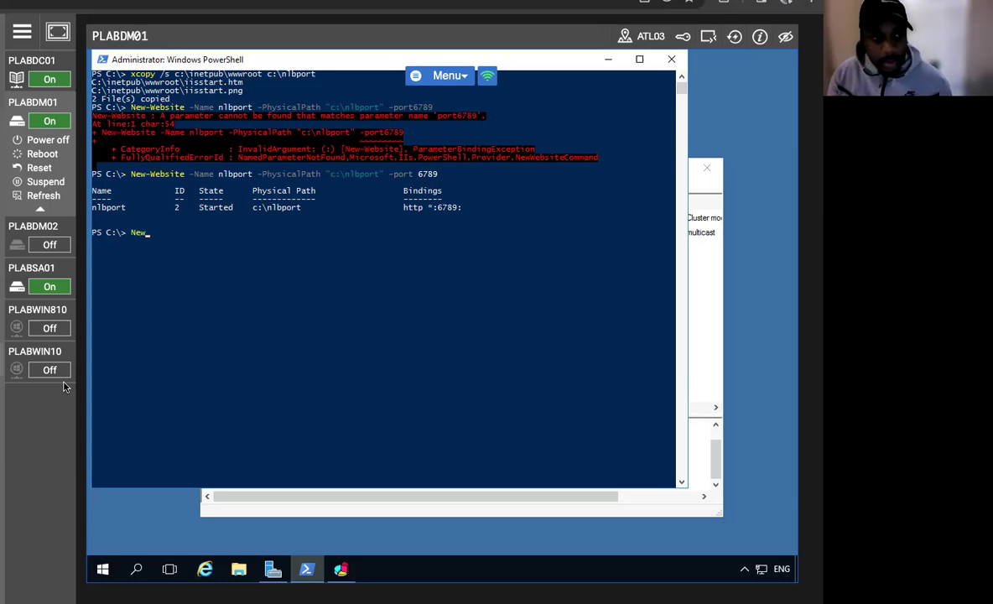
type("-Net")
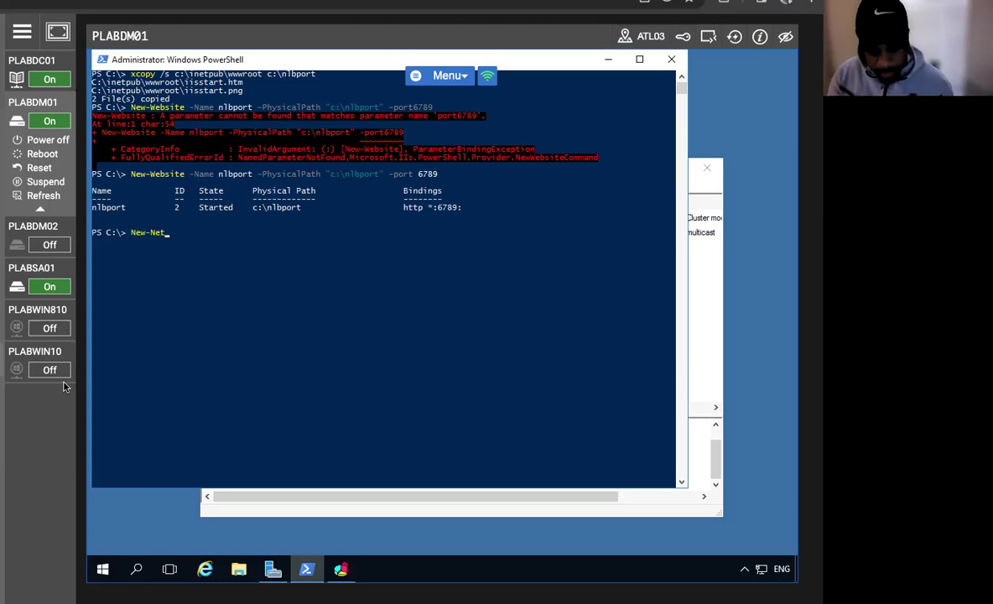
type("Firew")
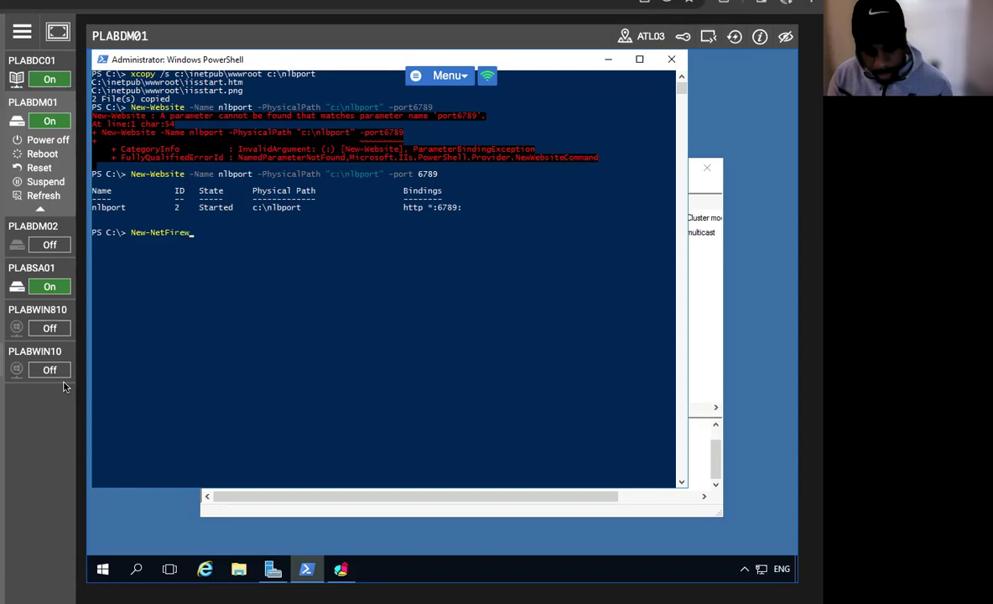
type("allRule")
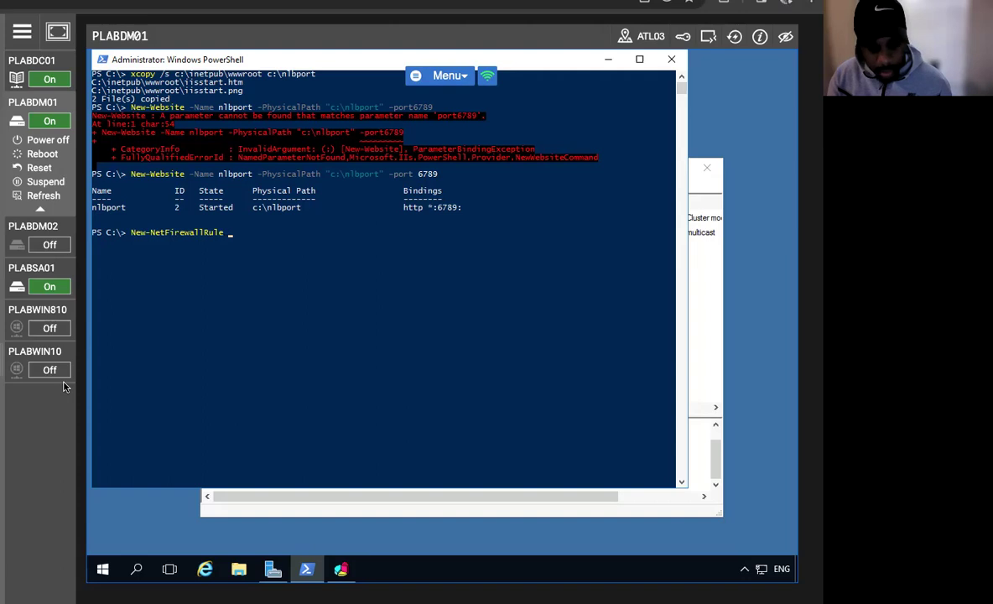
type(" -Displa")
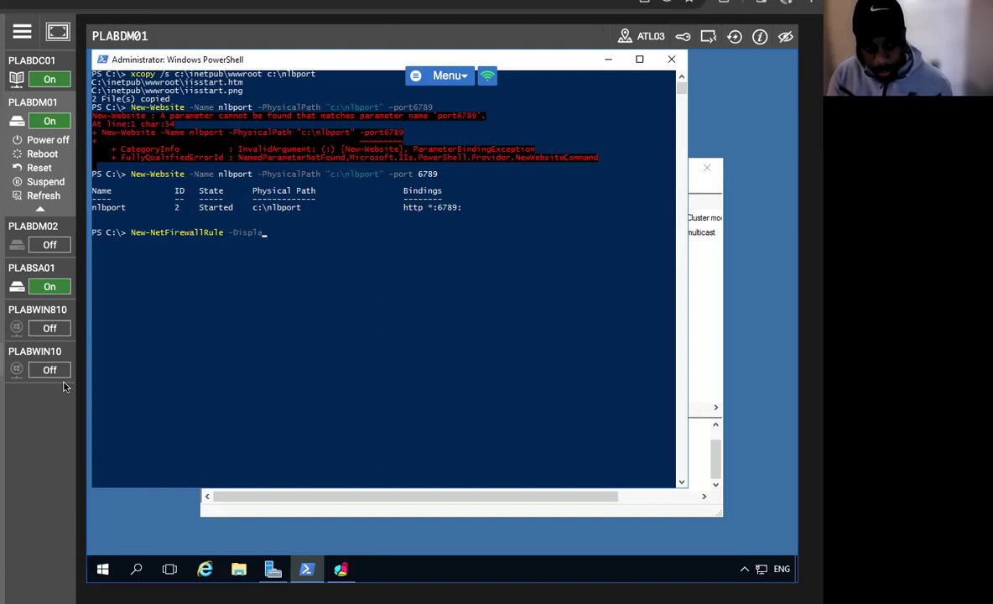
type("yN")
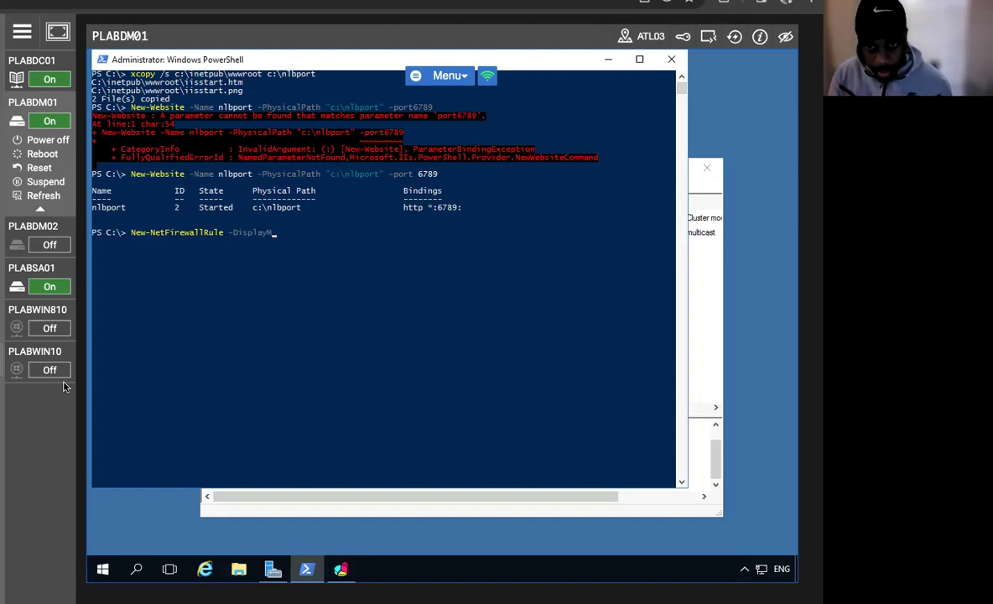
type("ame ")
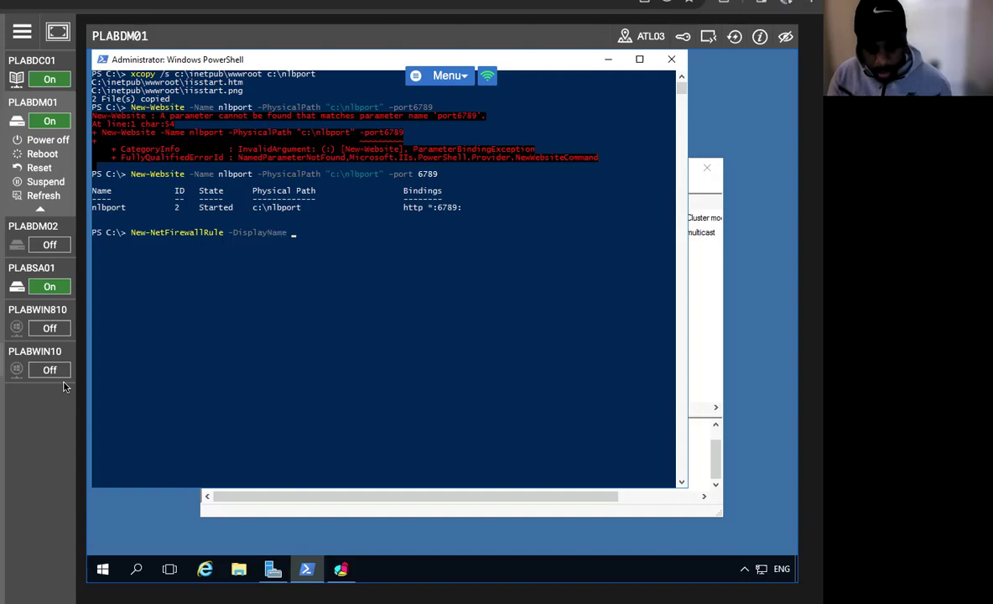
type("NLBPo")
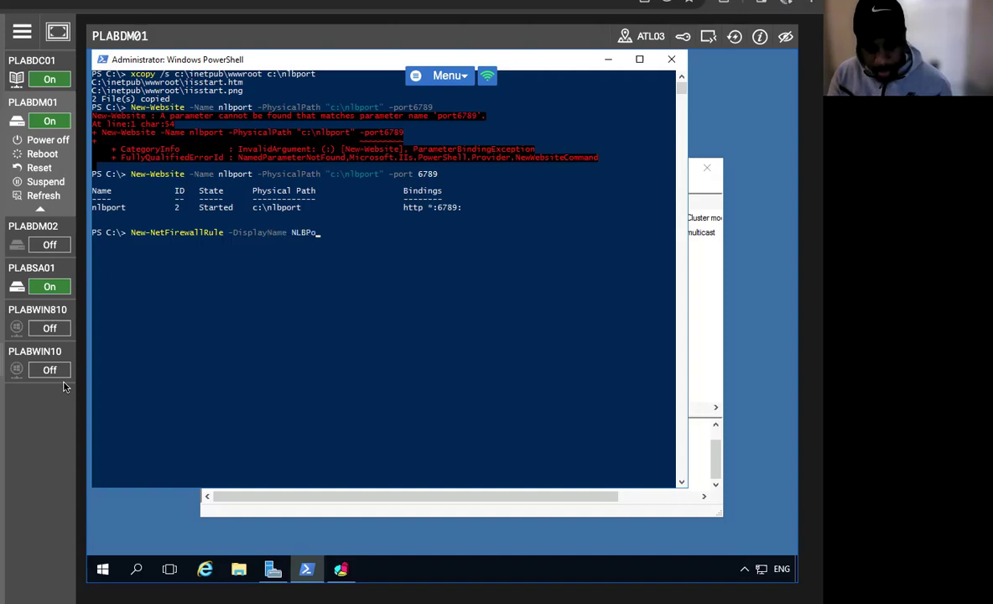
type("rt -Poro")
key("BackSpace")
key("BackSpace")
key("BackSpace")
type("rotoc")
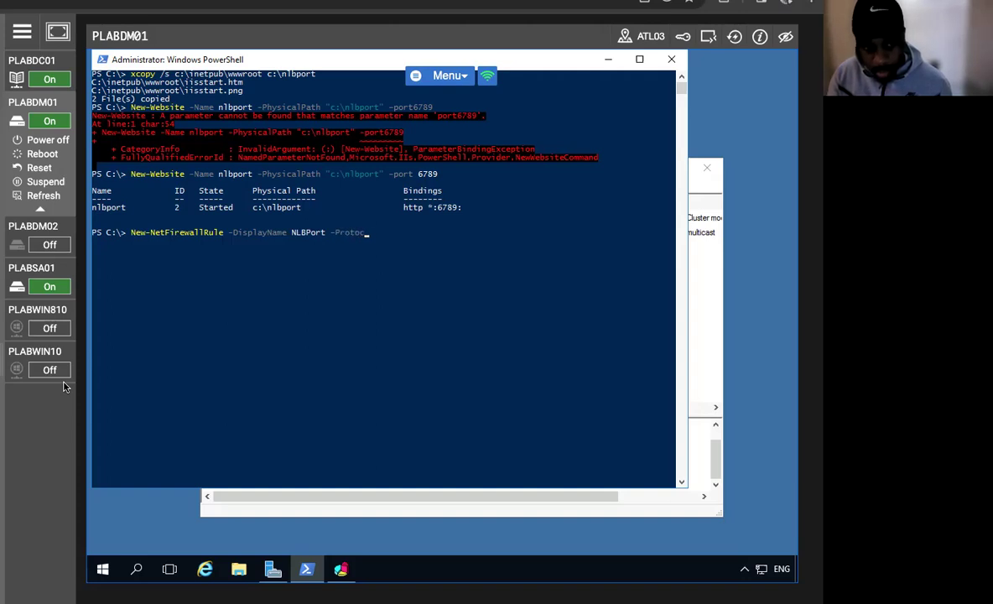
type("ol TCP")
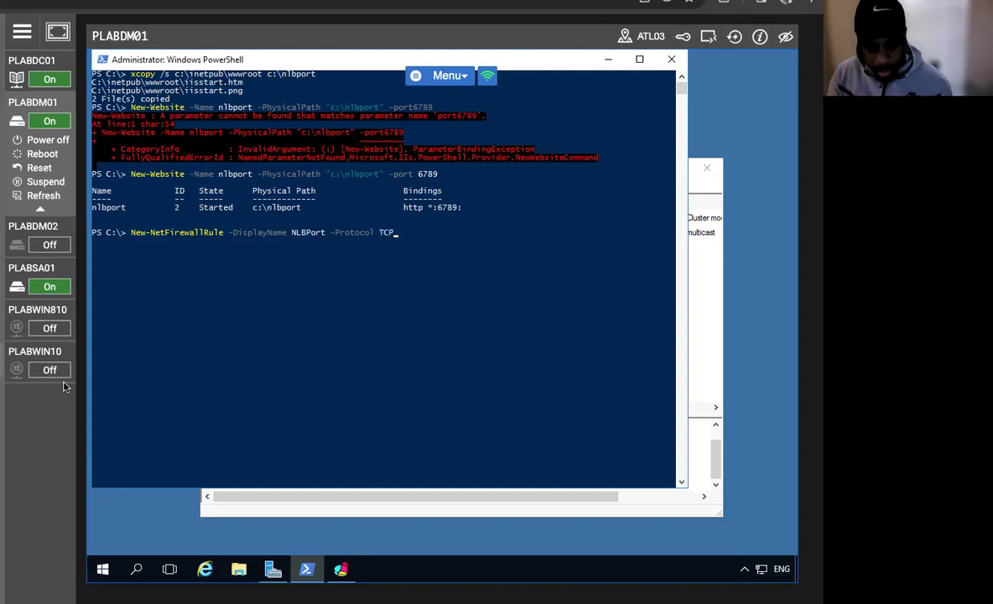
type(" -L")
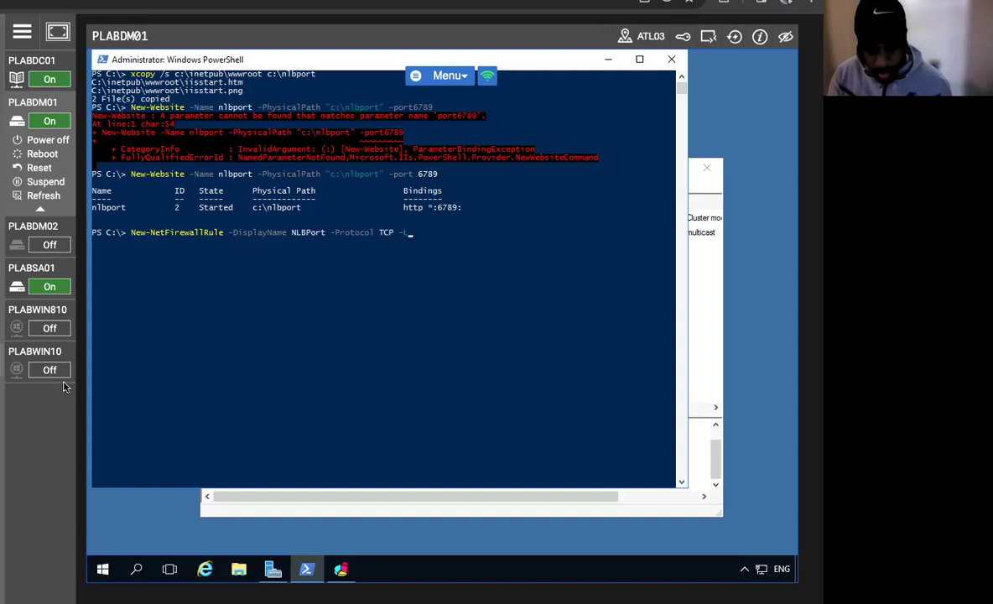
type("ocalPort")
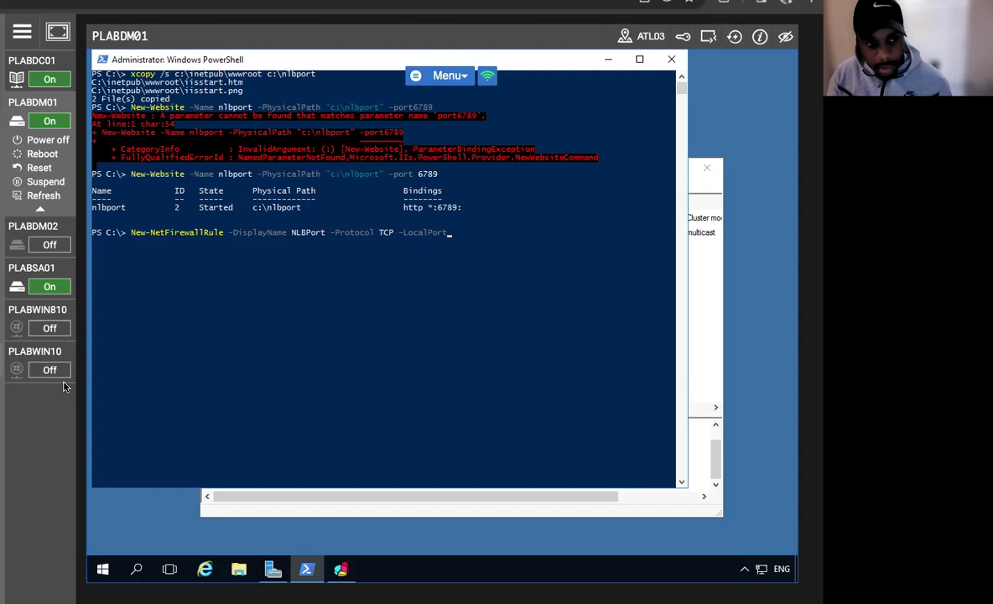
type(" 6789")
key("Return")
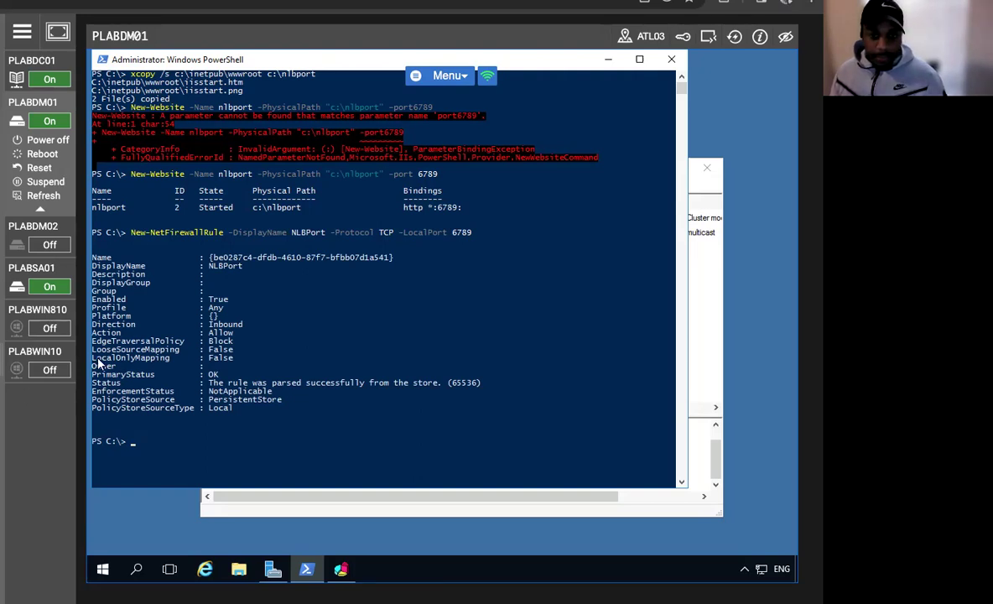
Examine the new firewall rule's Enabled, Profile, Direction and Action properties in the command output
left_click_drag(203, 299, 250, 307)
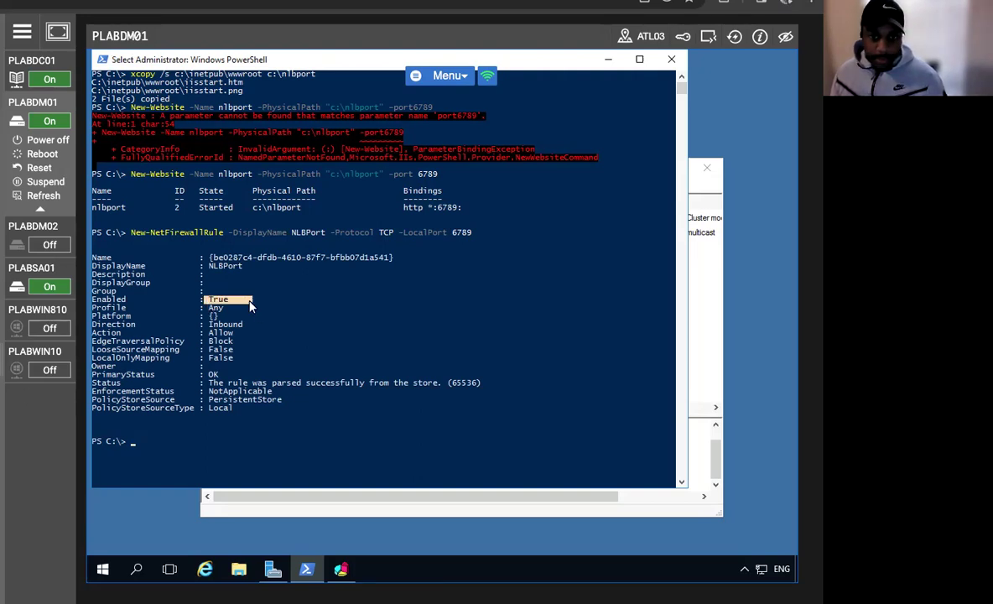
left_click_drag(173, 309, 273, 308)
left_click(172, 332)
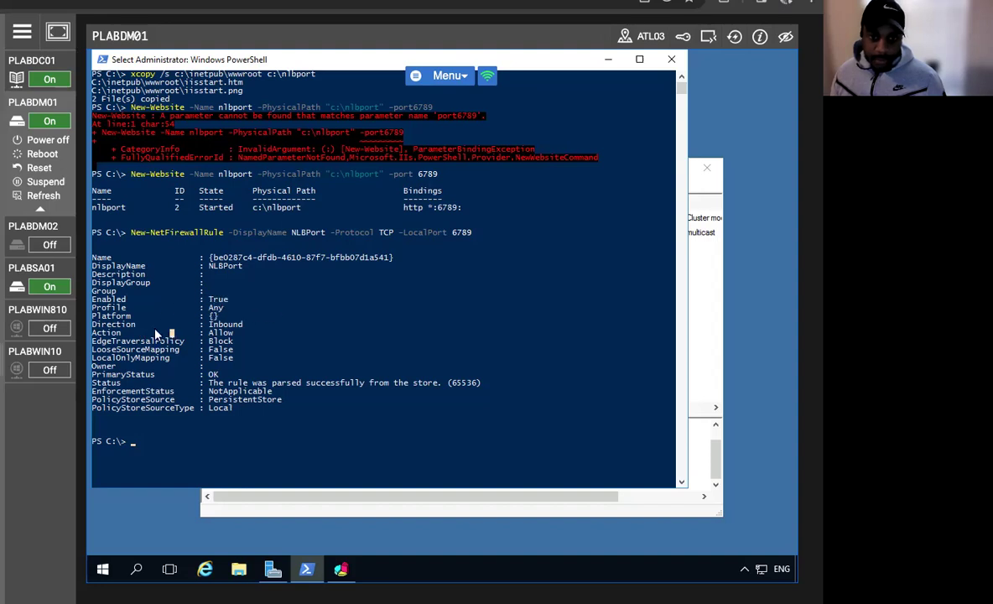
left_click(220, 323)
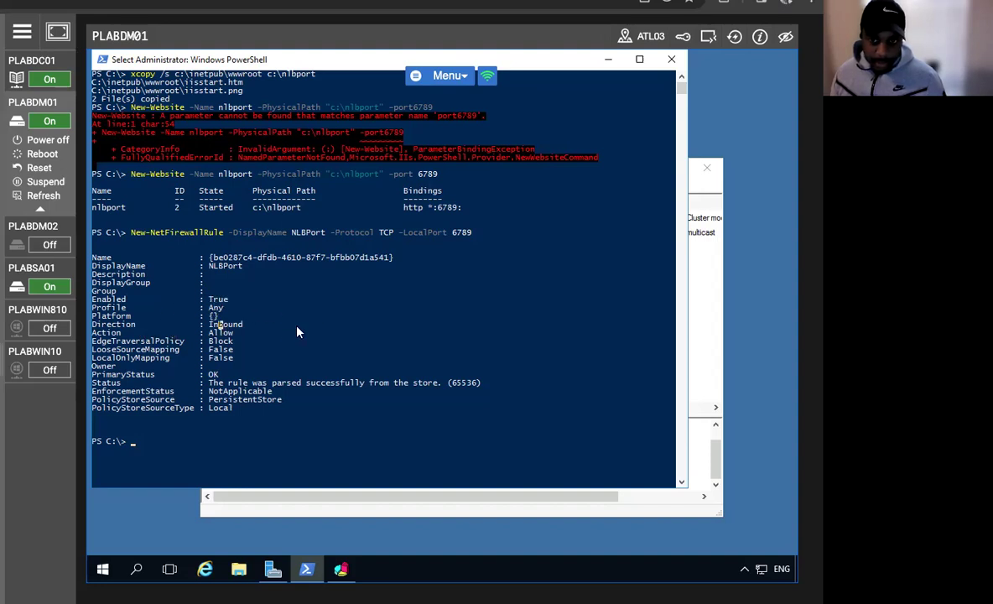
left_click_drag(255, 325, 113, 325)
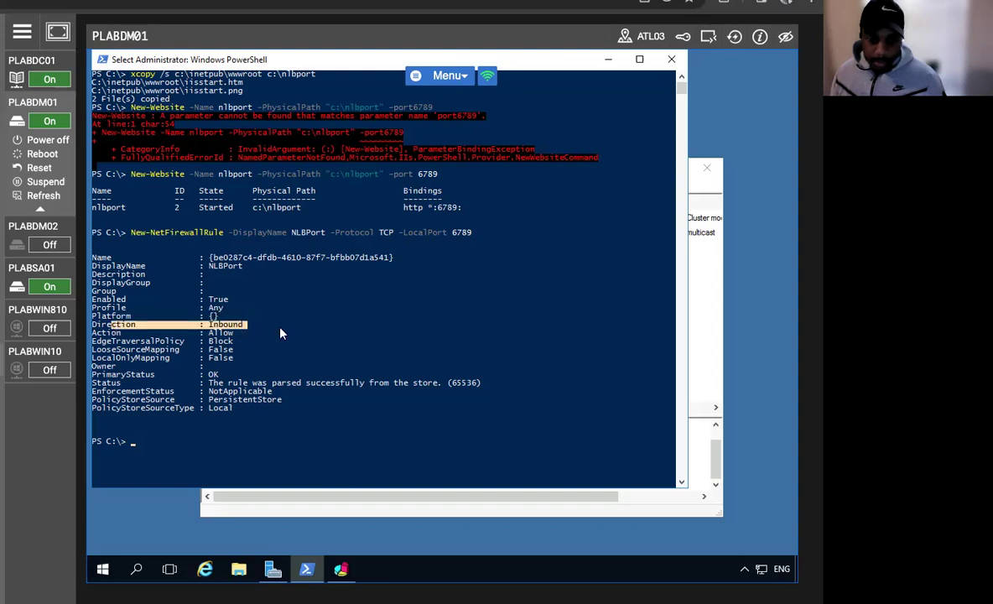
left_click_drag(238, 333, 151, 333)
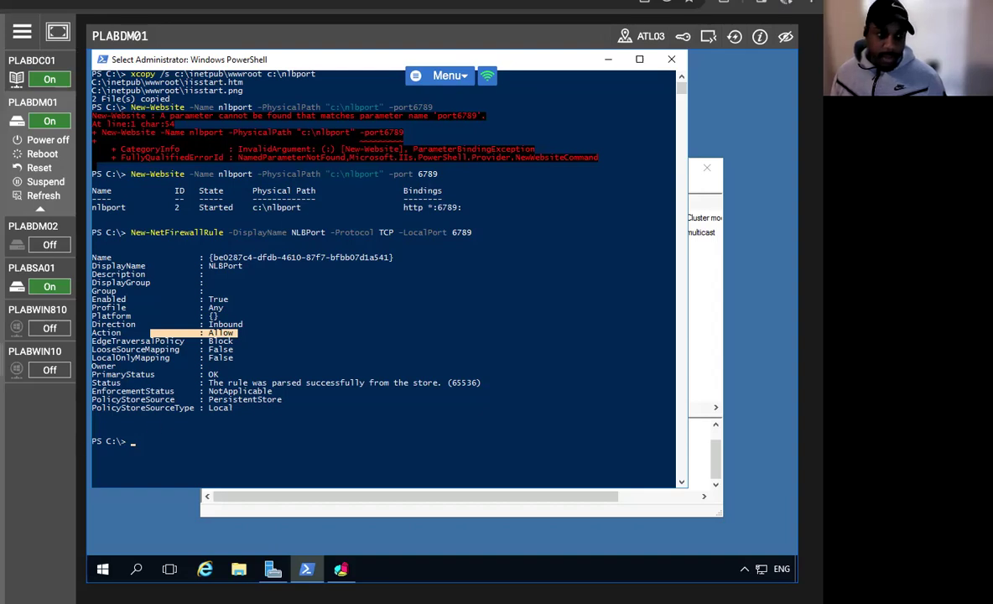
left_click(206, 576)
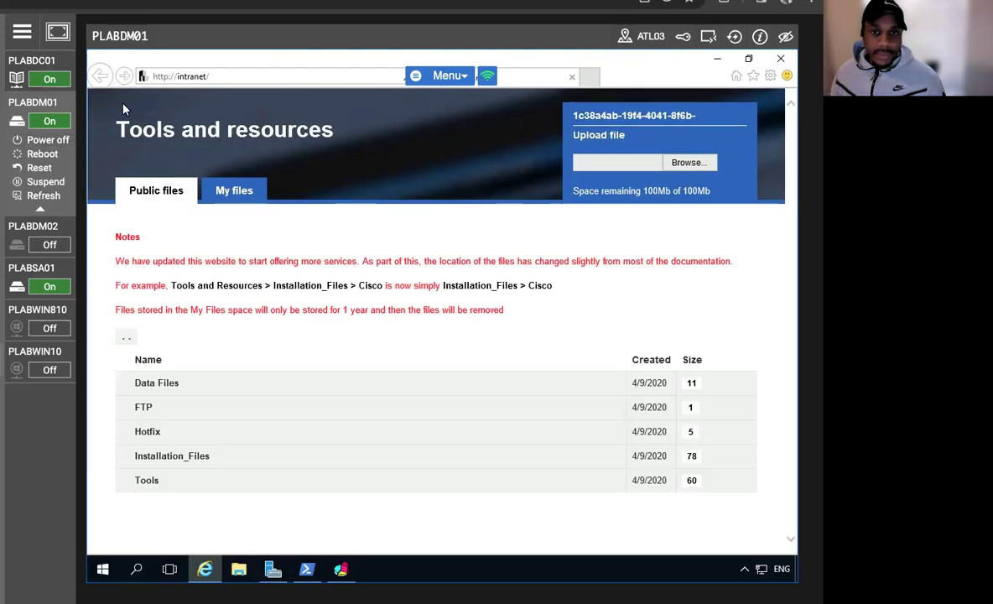
left_click(201, 75)
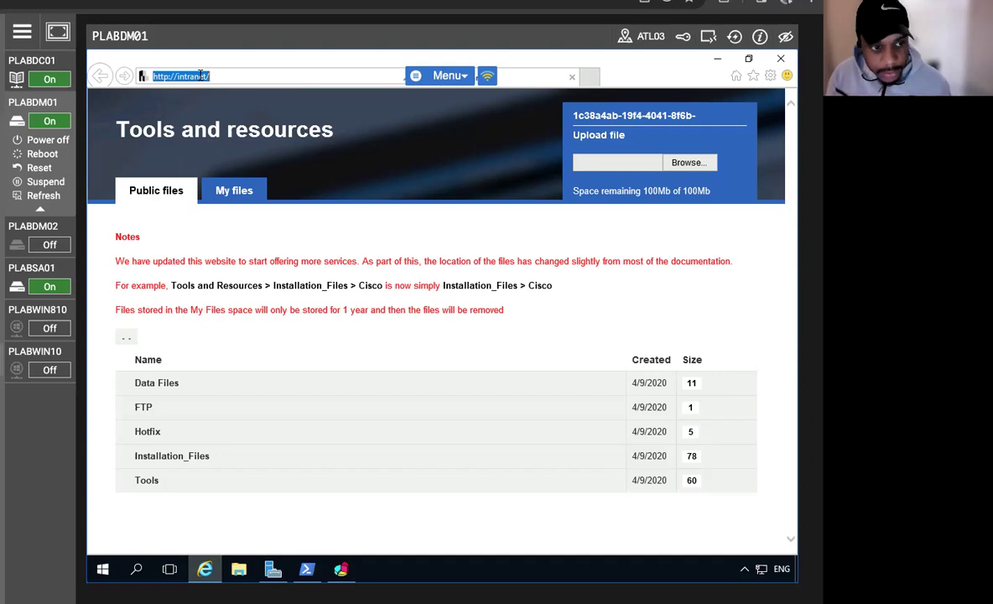
type("http://p")
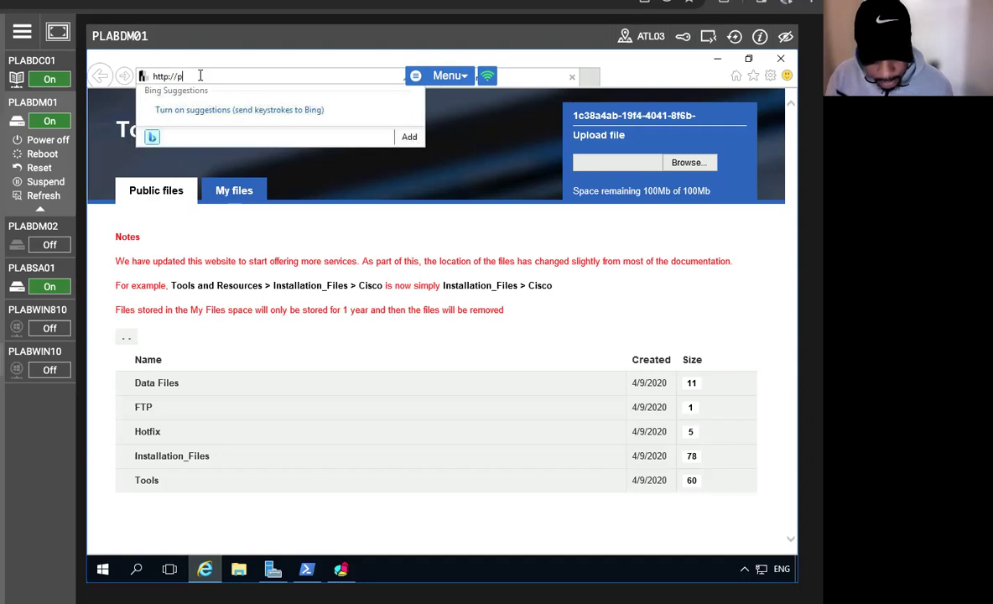
type("labdm01")
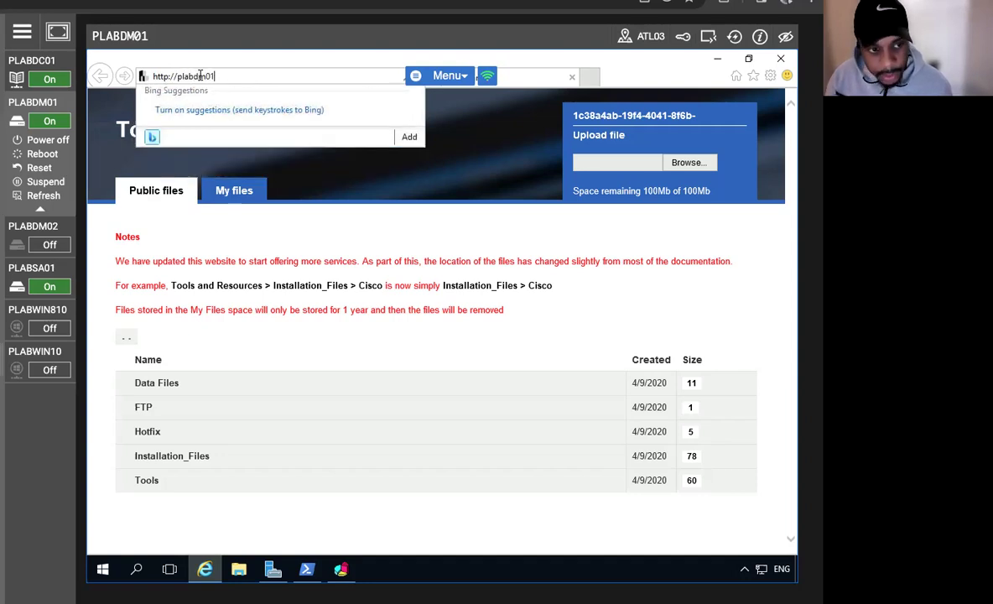
type(":6789")
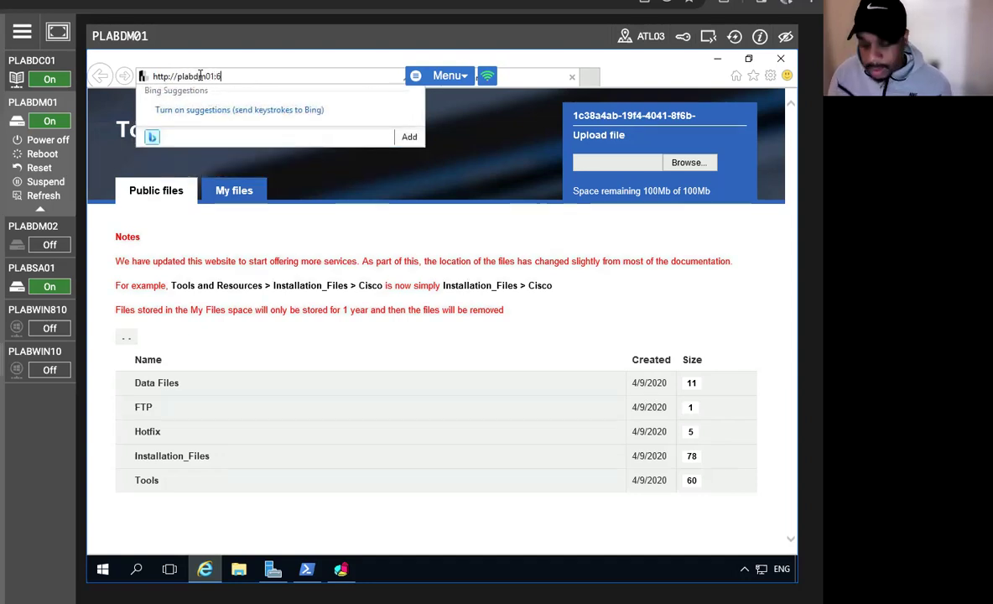
key("Return")
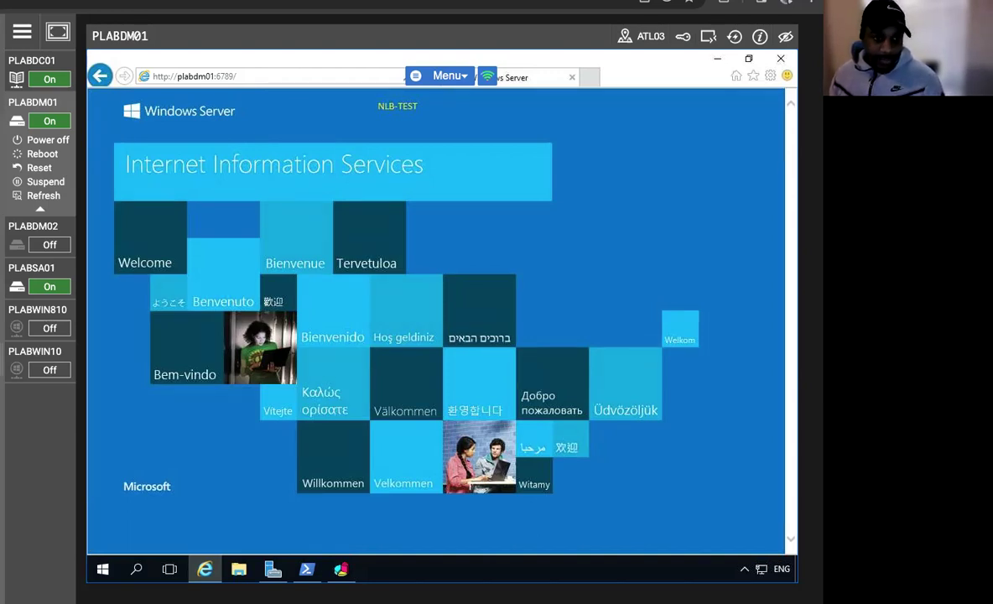
left_click(783, 59)
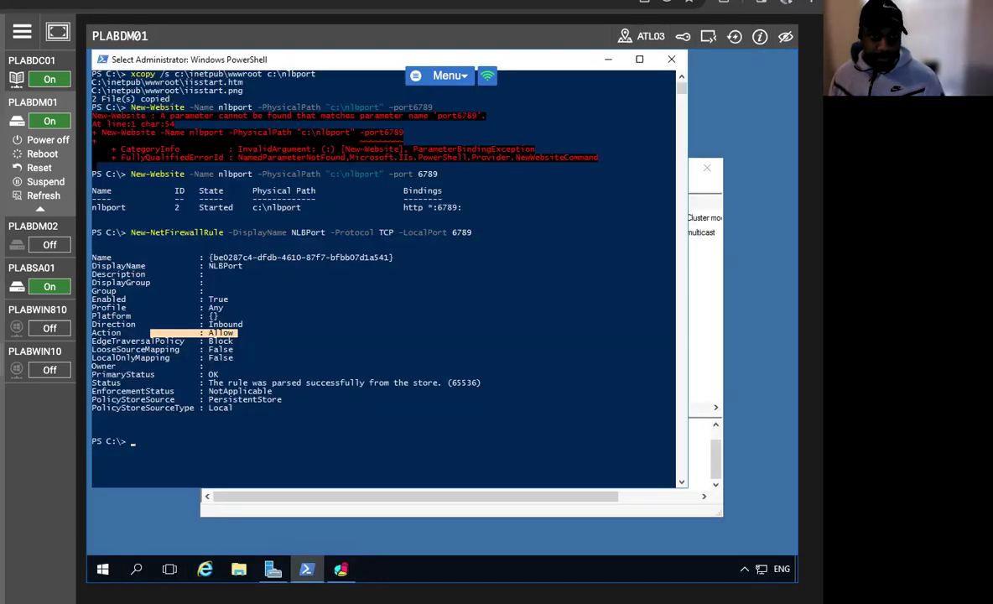
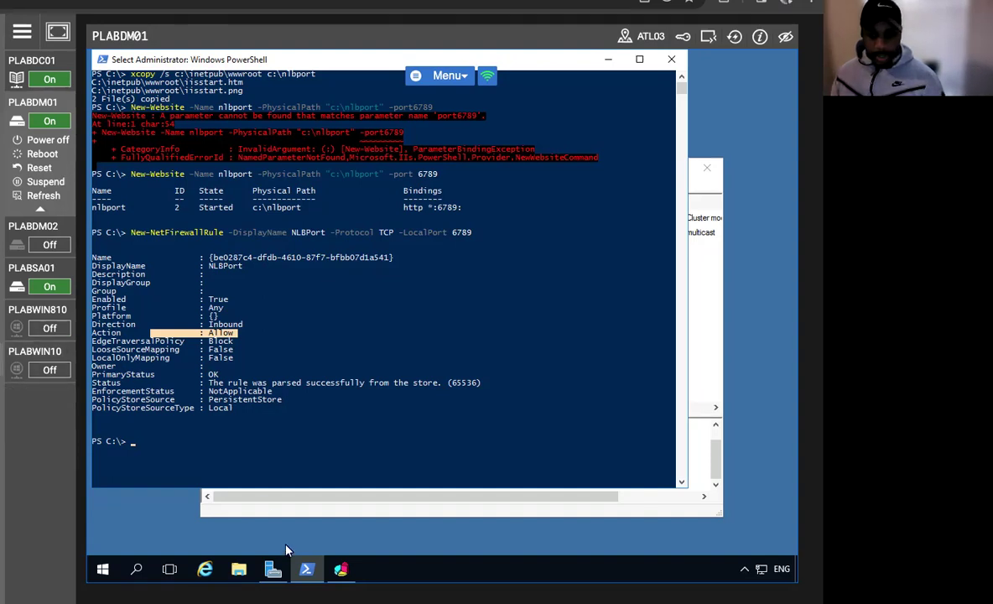
Switch to Server Manager and open Network Load Balancing Manager from it
left_click(273, 569)
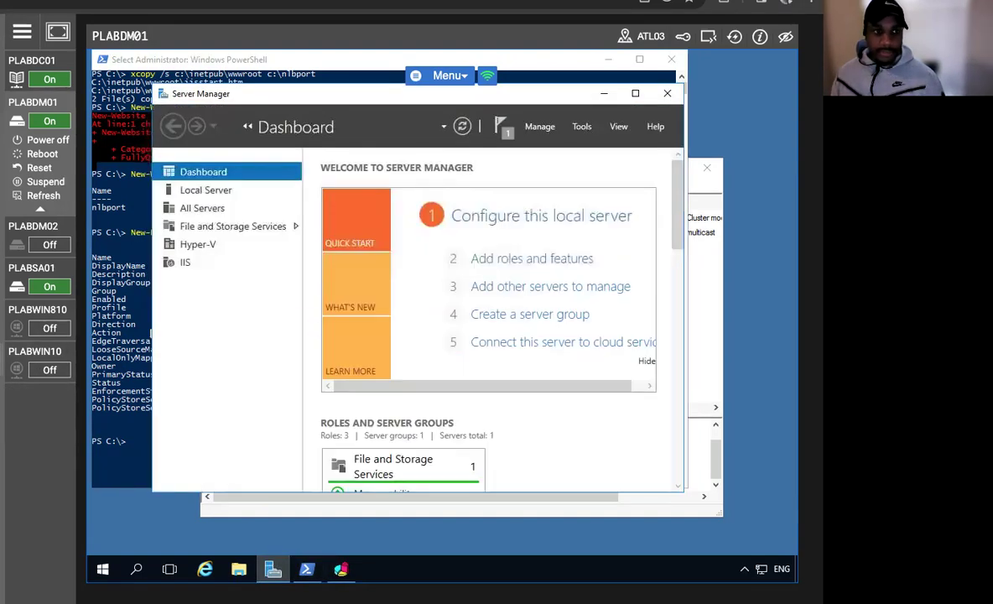
left_click(581, 126)
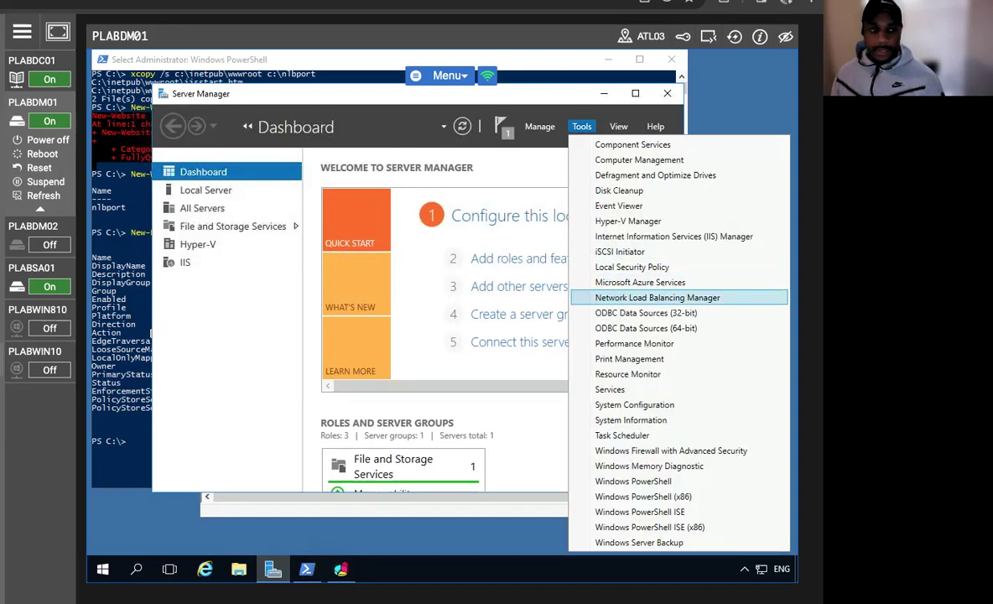
left_click(617, 297)
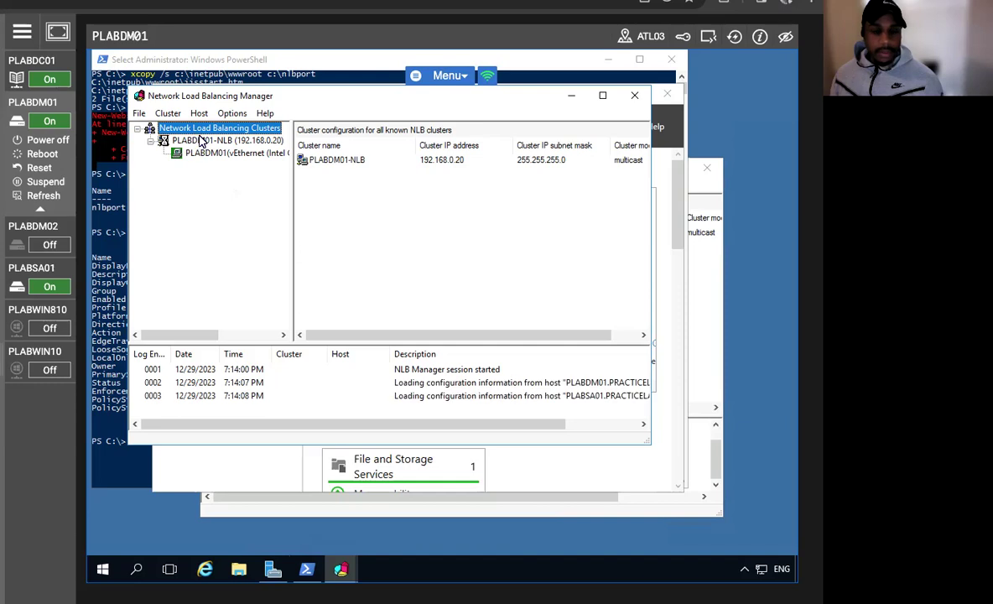
Open the properties of the PLABDM01-NLB cluster and remove the default port rule covering ports 0 to 65535
left_click(200, 141)
right_click(200, 142)
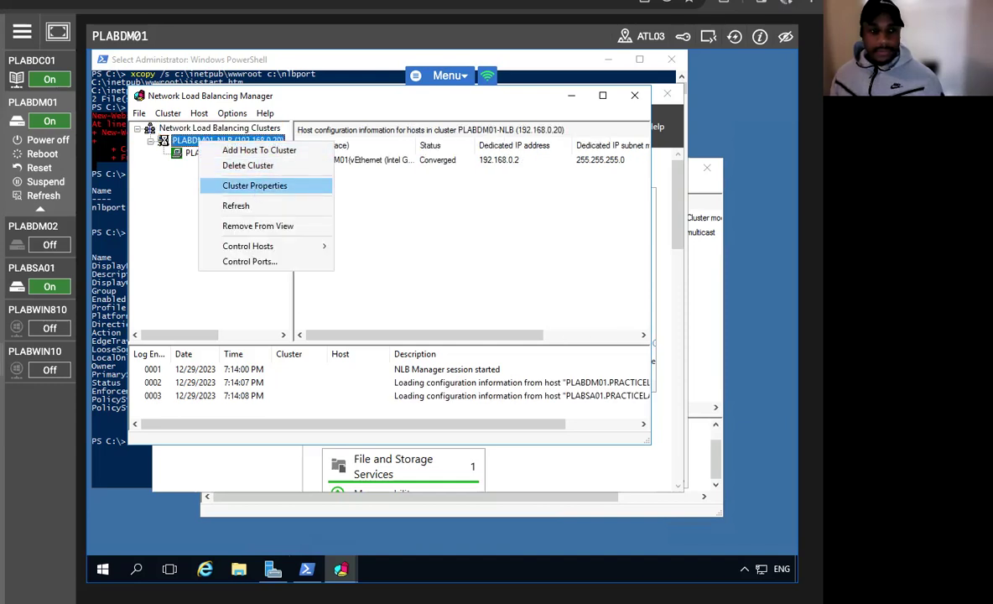
left_click(254, 186)
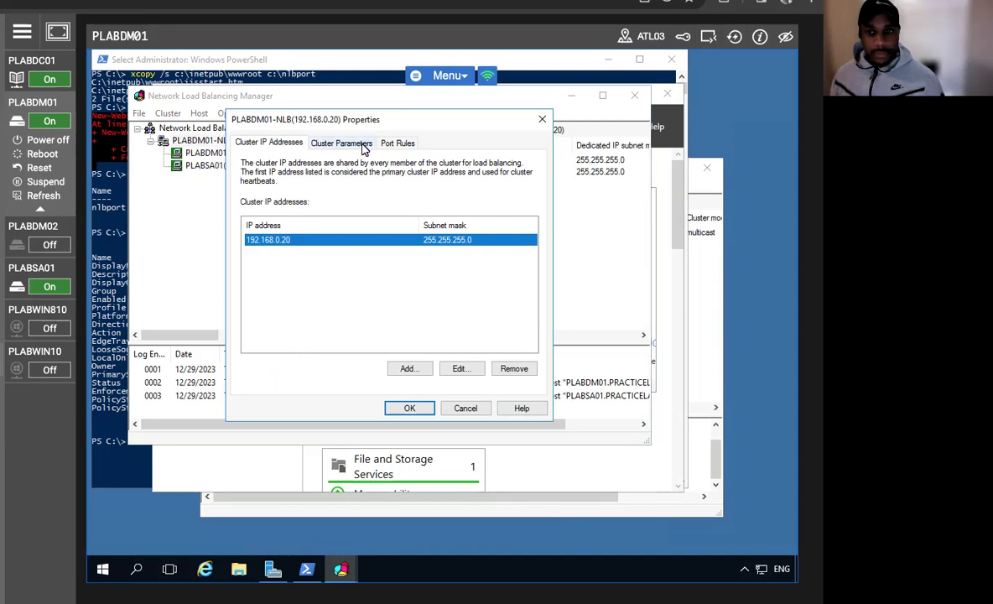
left_click(397, 143)
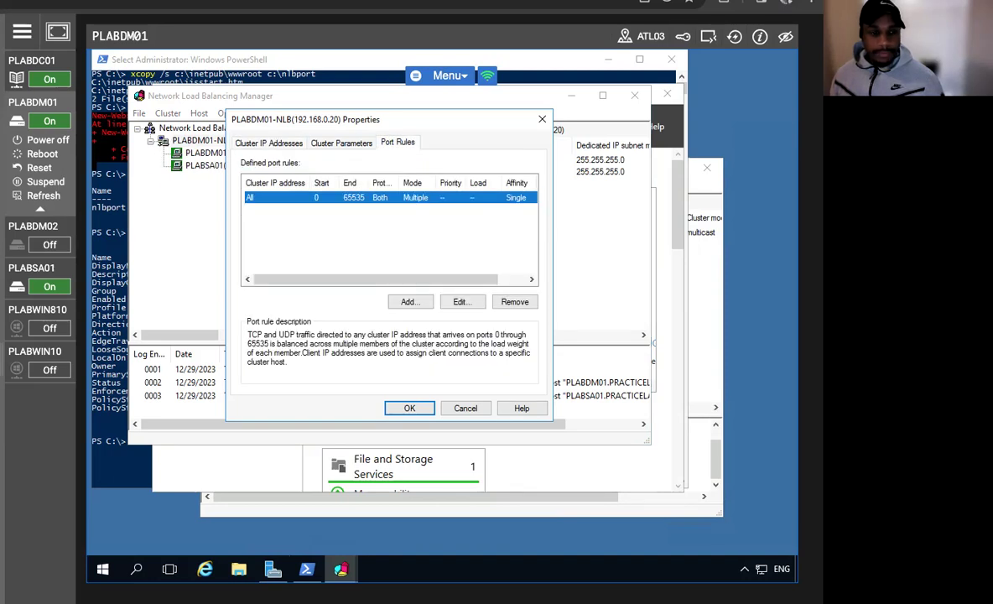
left_click(493, 301)
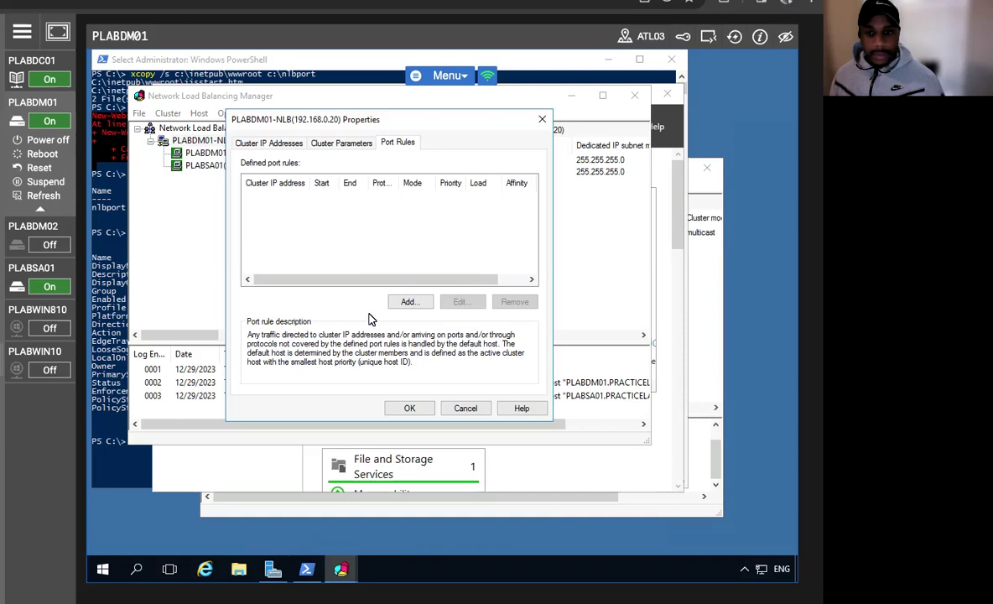
Add a cluster port rule for port 80 to 80, both protocols, multiple host filtering with affinity None, and apply it
left_click(406, 304)
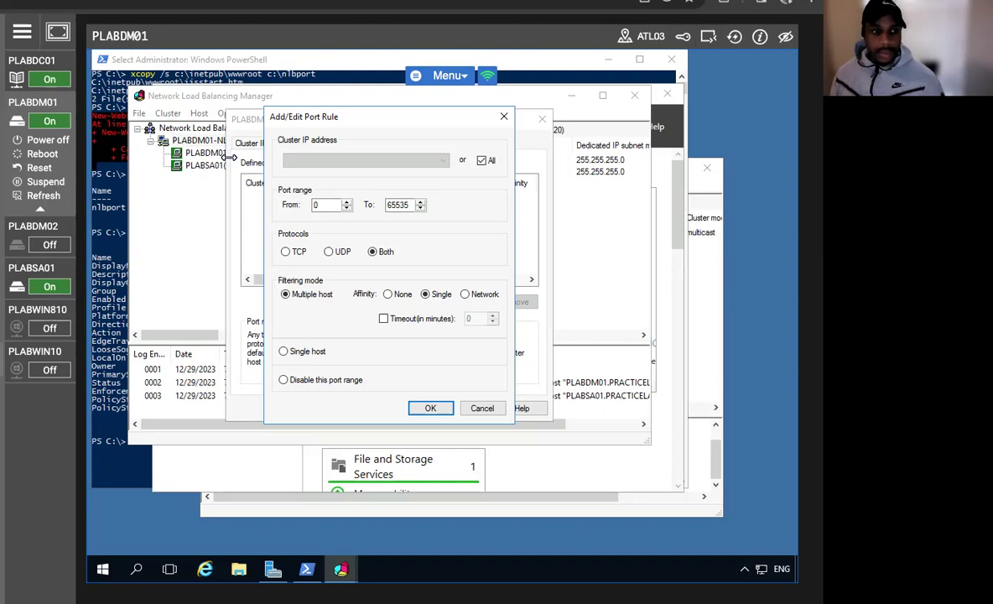
left_click(324, 205)
key("BackSpace")
type("80")
key("Tab")
type("80")
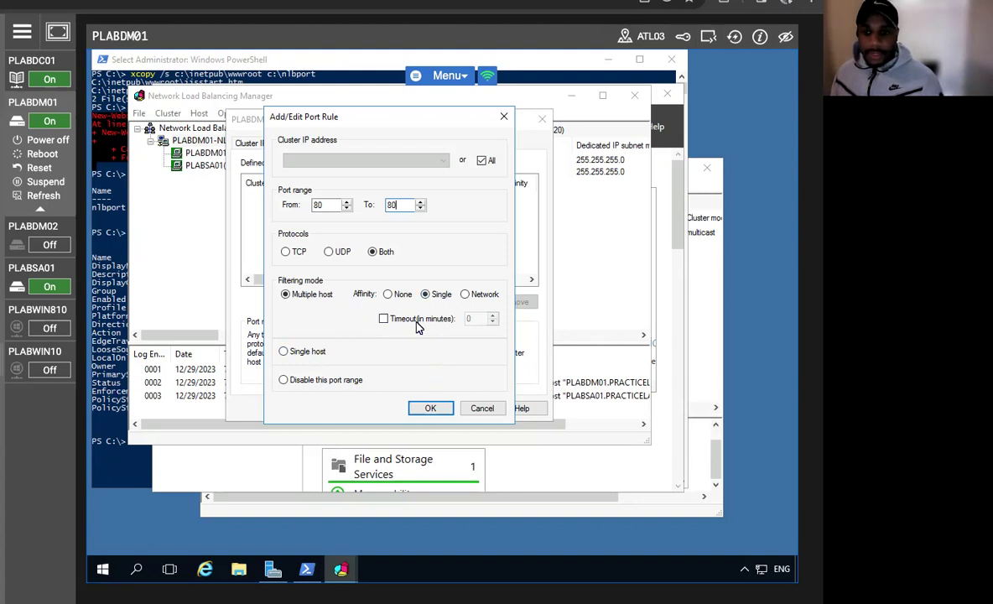
left_click(390, 293)
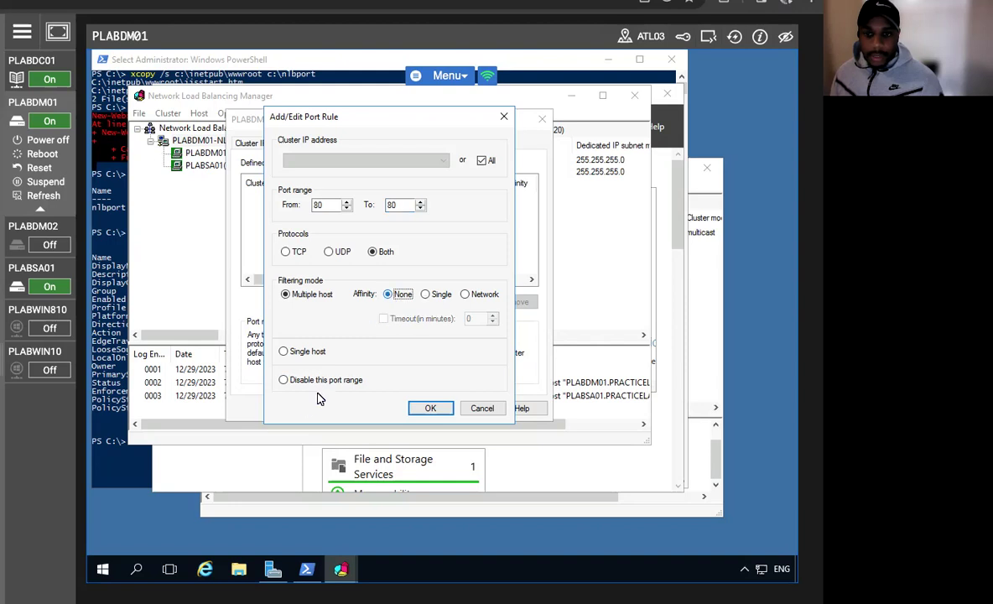
left_click(430, 407)
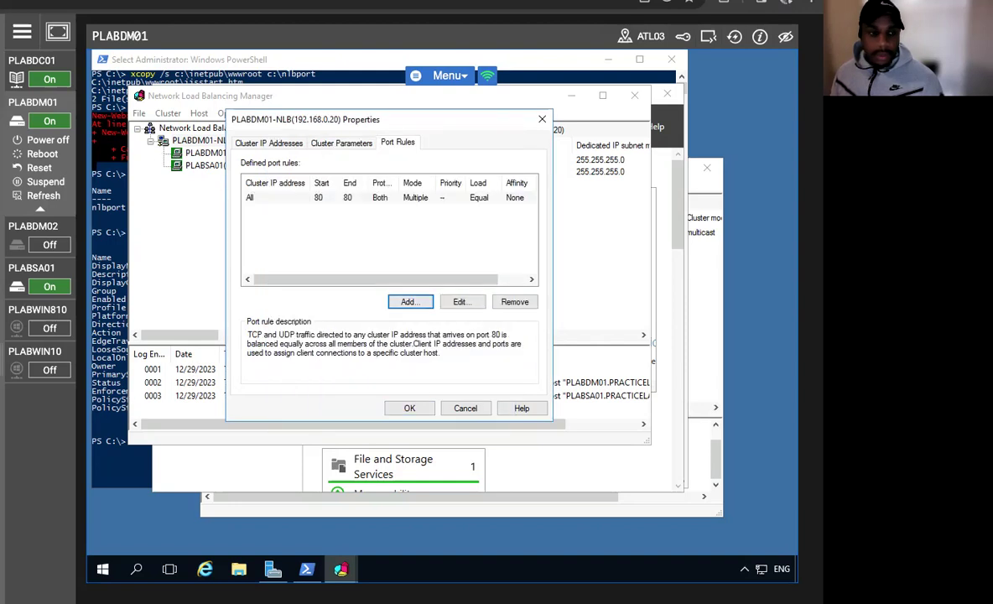
left_click(404, 408)
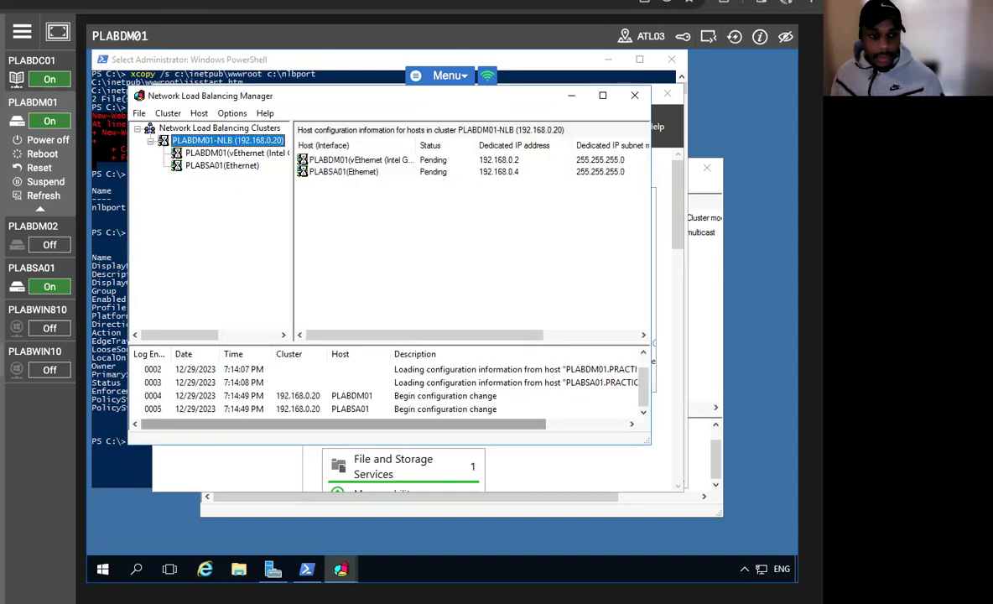
Reopen the PLABDM01-NLB cluster properties, review the defined port rules, and close the properties
right_click(235, 145)
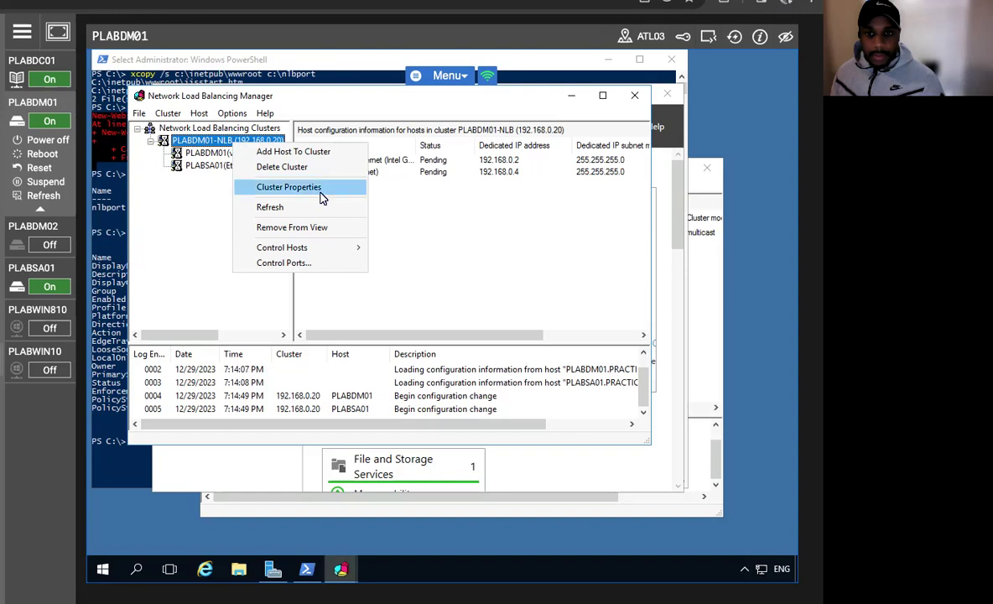
left_click(312, 189)
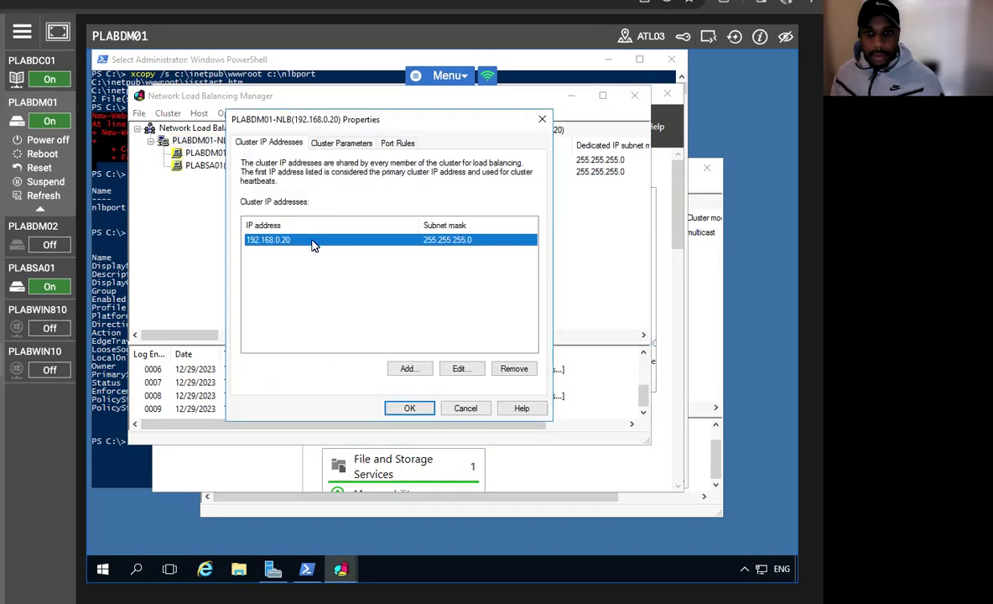
left_click(388, 144)
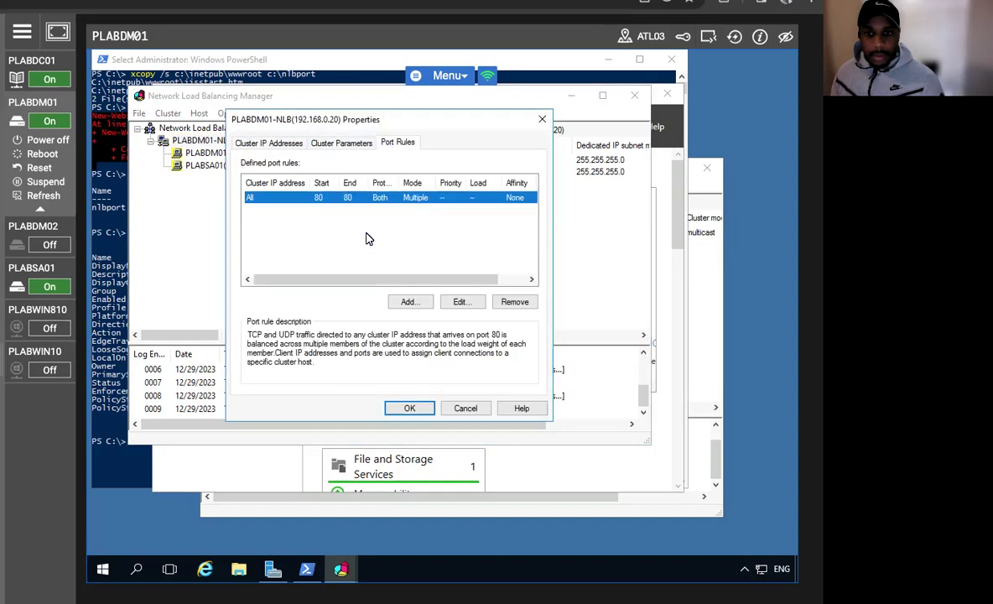
left_click(410, 409)
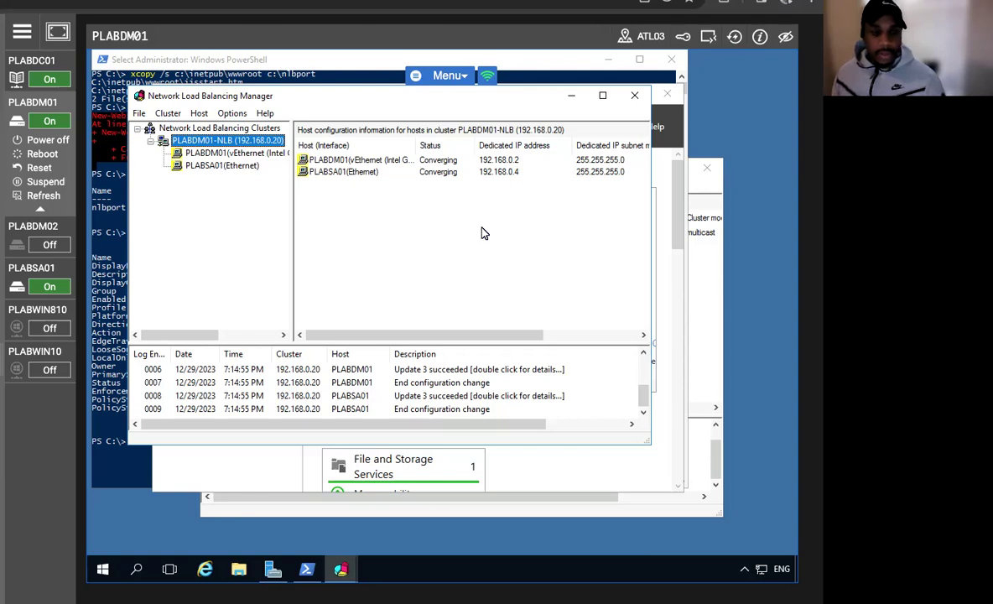
Edit the cluster's port 80 rule to use cluster IP 192.168.0.20, port range 6789 to 6789, and Single host filtering
left_click(222, 142)
right_click(222, 144)
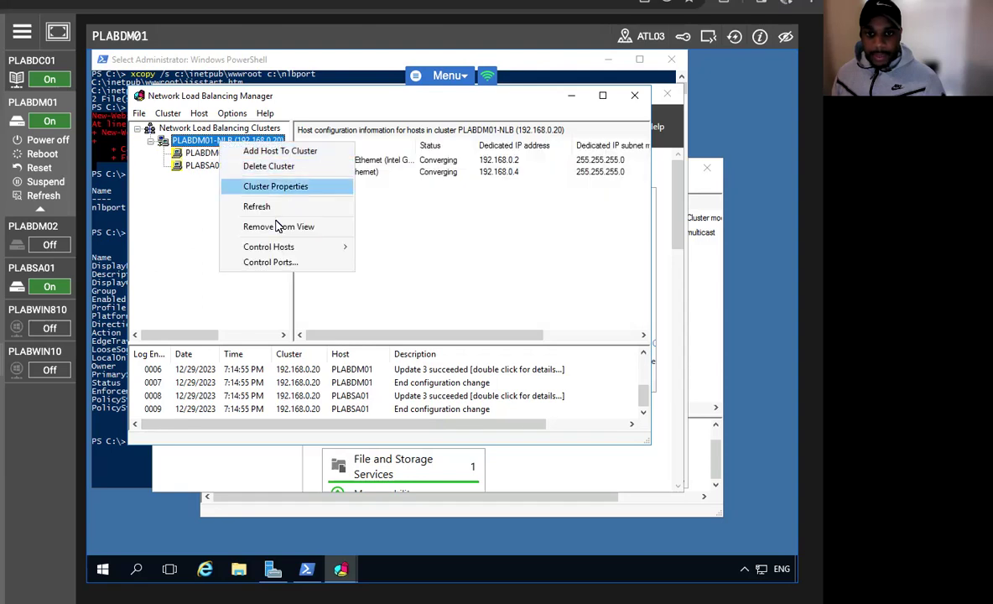
left_click(255, 184)
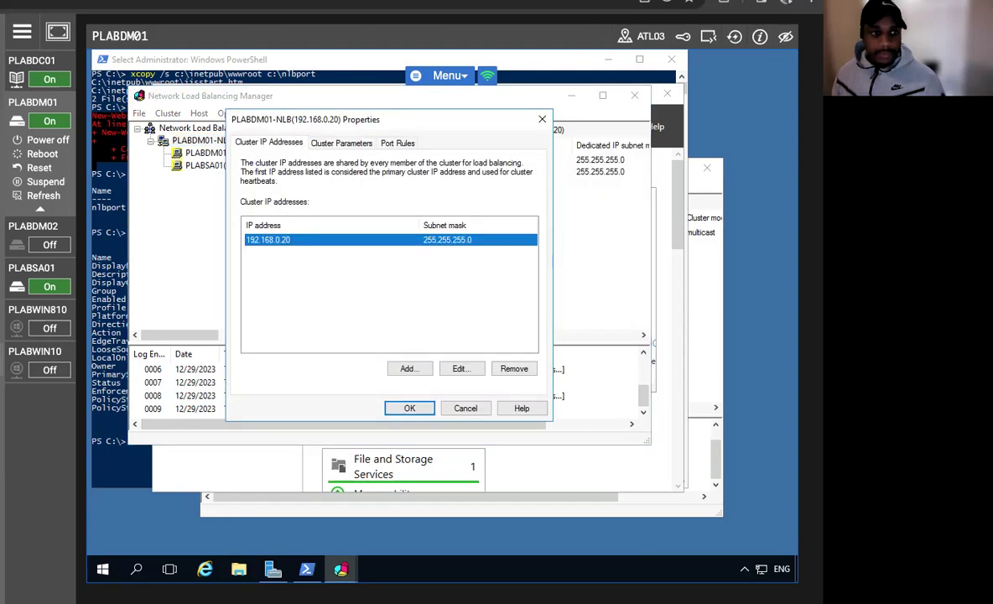
left_click(390, 146)
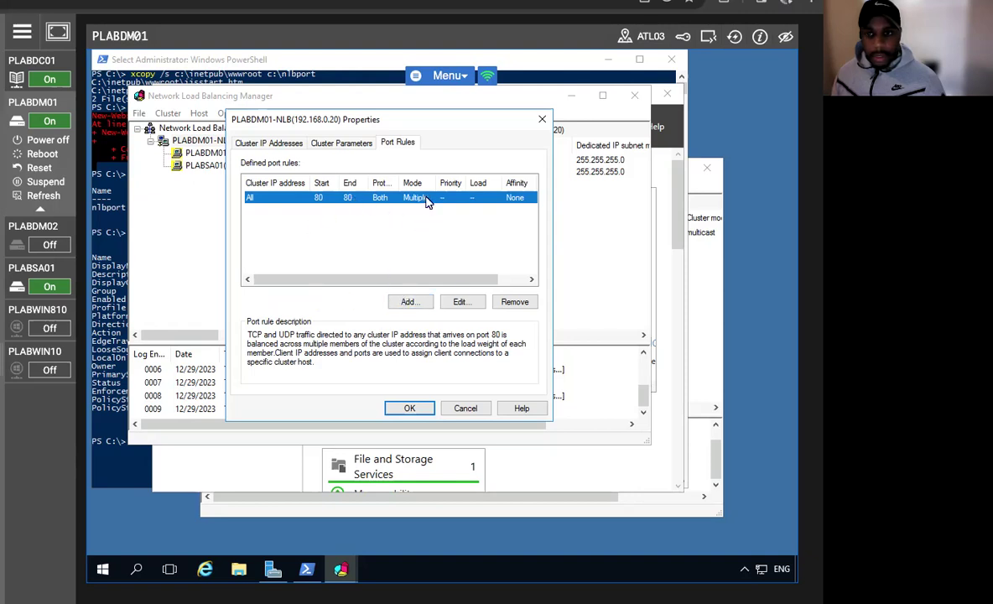
left_click(460, 302)
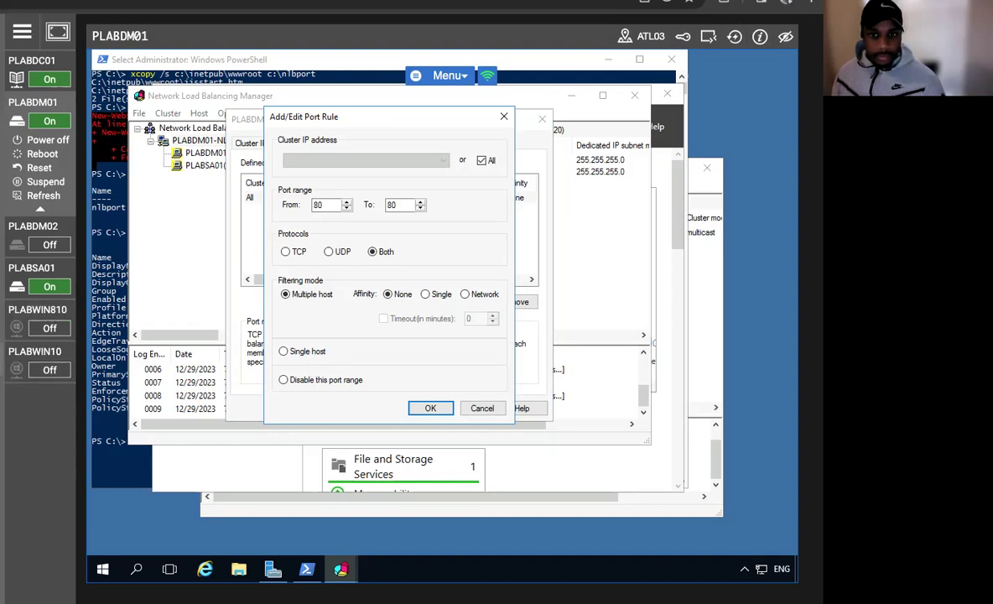
left_click(481, 160)
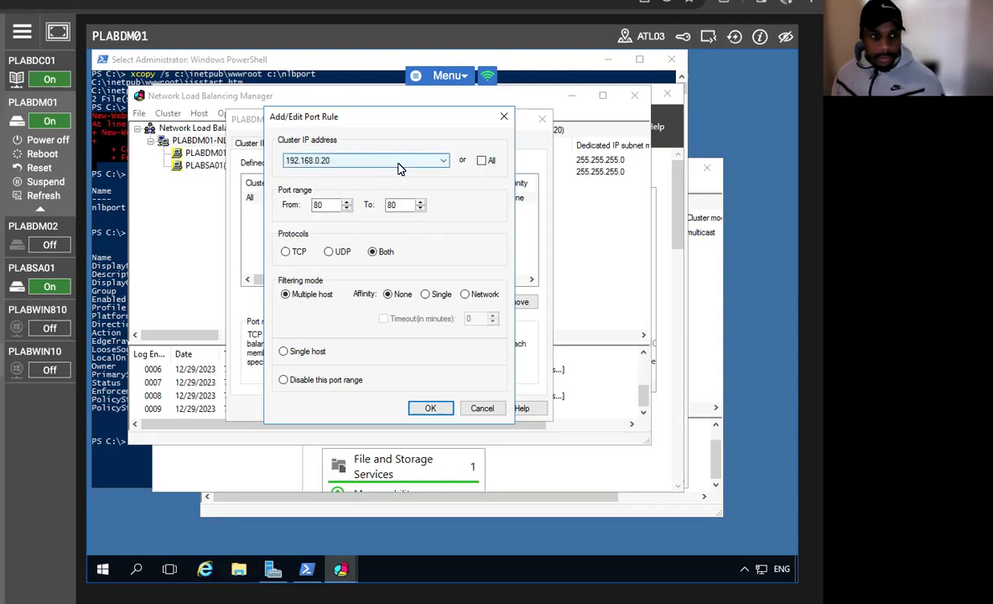
double_click(333, 208)
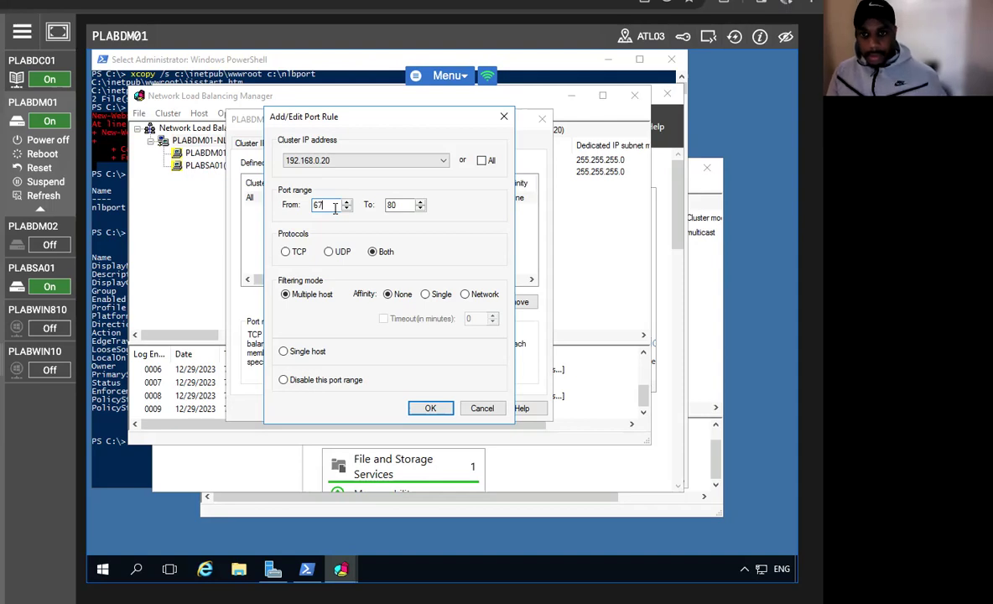
key("Tab")
type("5")
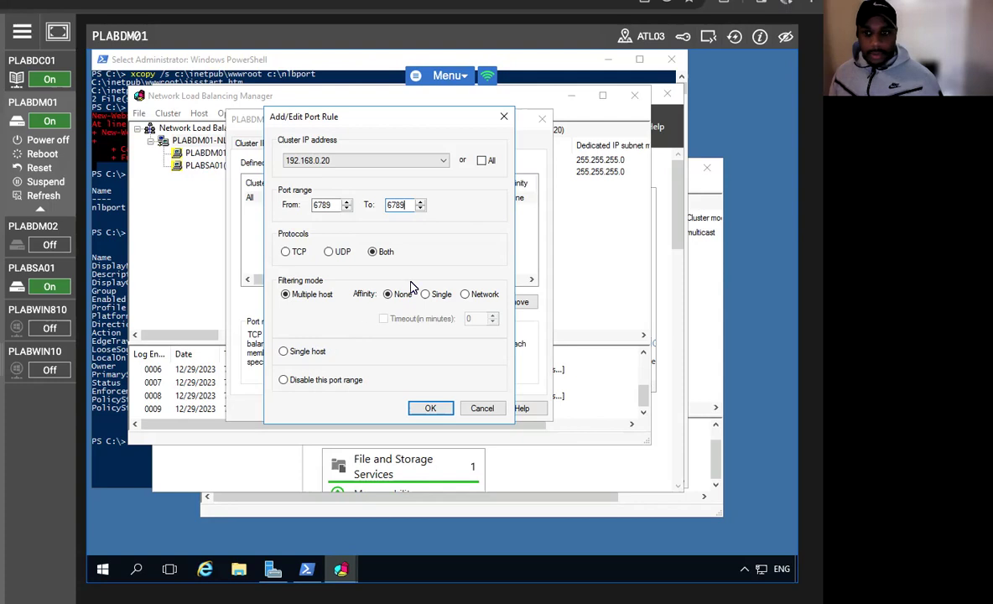
left_click(291, 354)
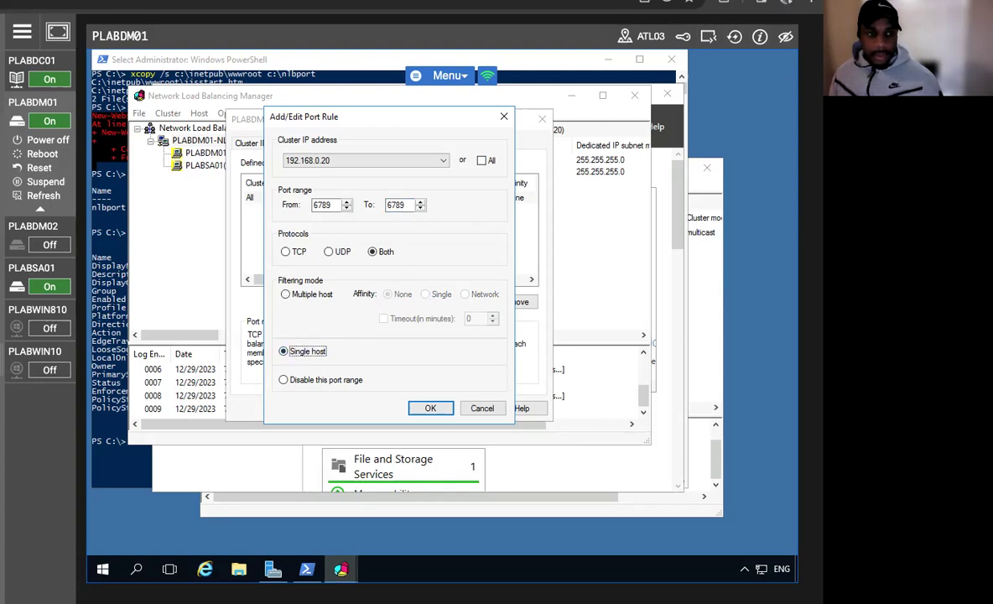
left_click(428, 410)
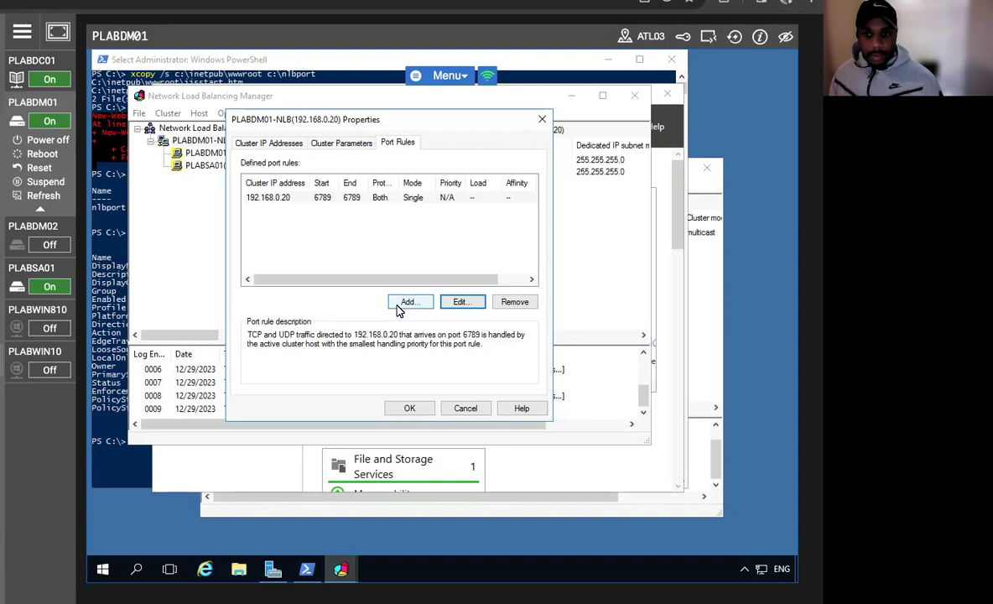
Check the settings of the port 6789 rule and apply the PLABDM01-NLB cluster properties
left_click(459, 303)
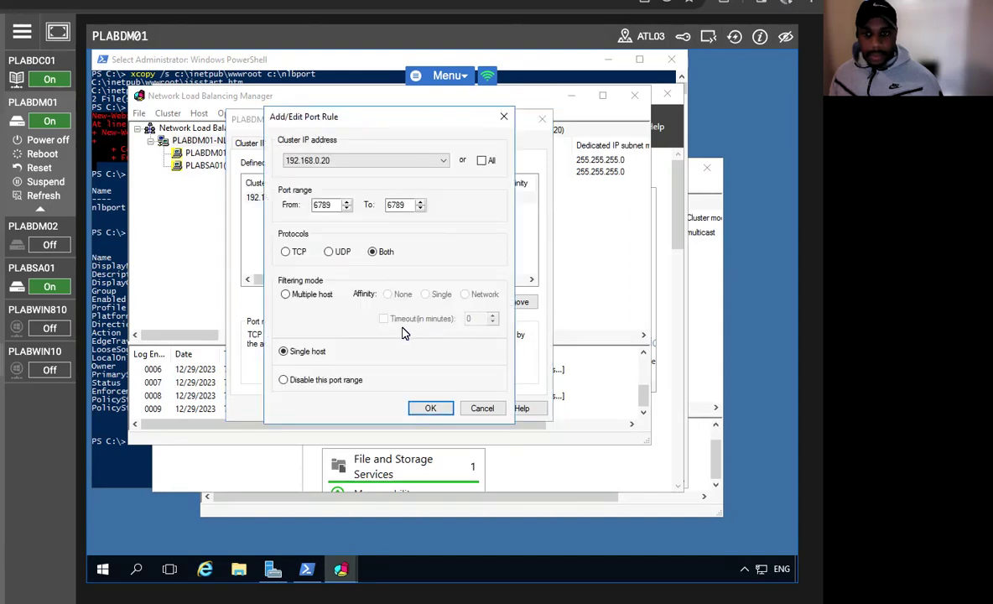
left_click(422, 410)
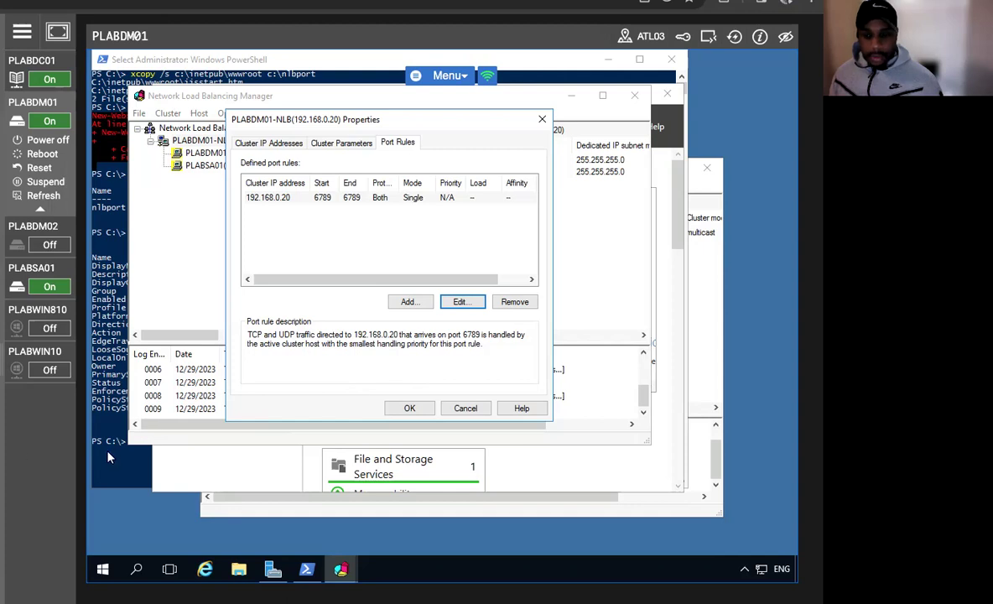
left_click(408, 407)
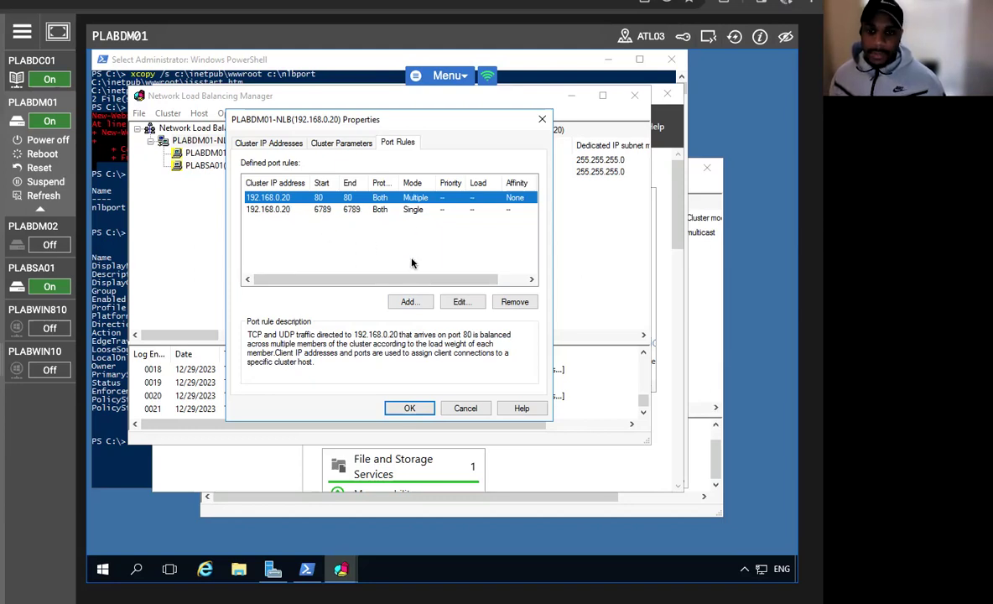
left_click(407, 407)
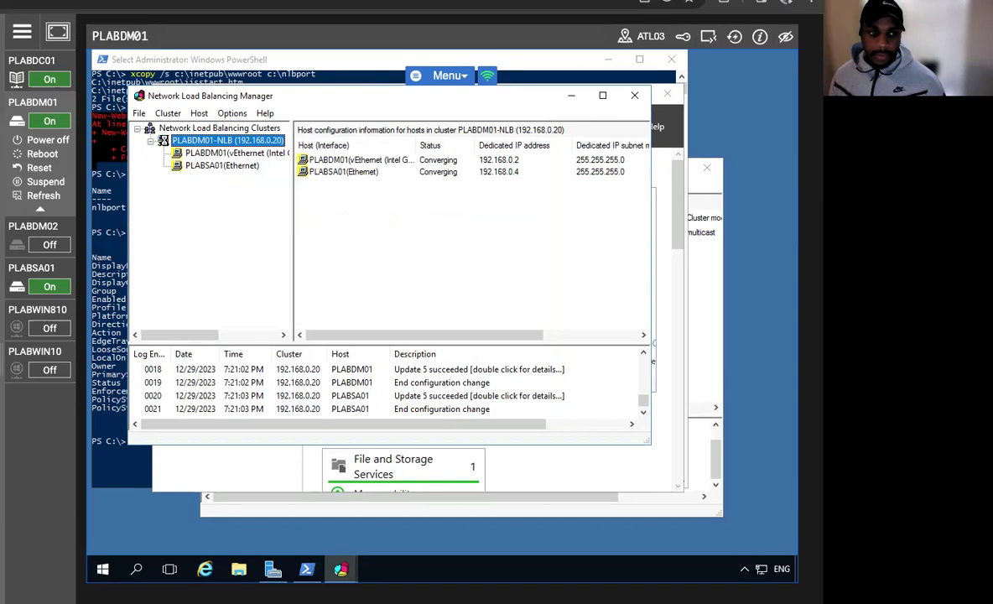
Review the handling priority of the port 6789 rule in the PLABDM01 host's properties and apply them
right_click(183, 140)
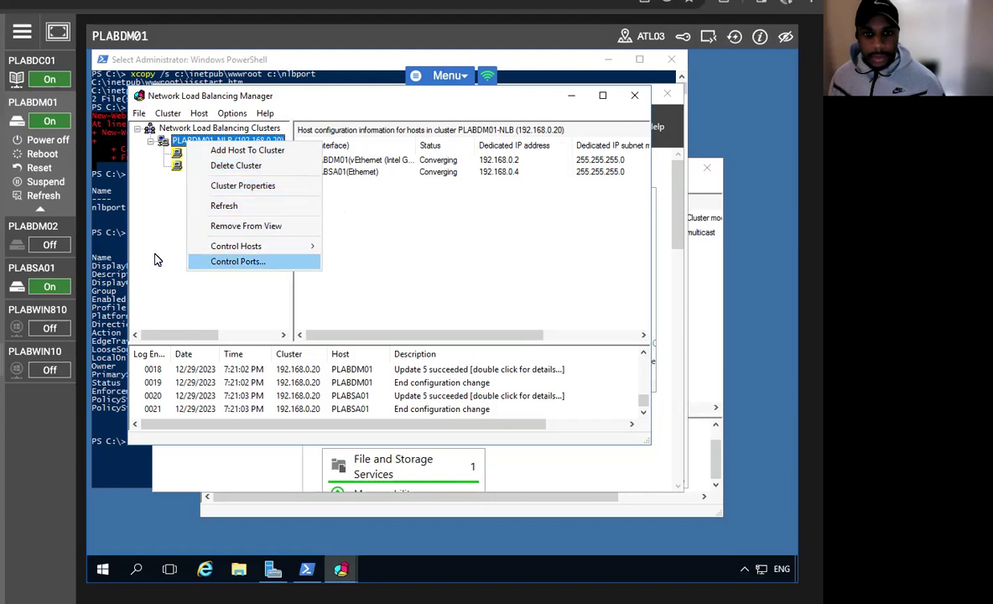
left_click(136, 233)
left_click(223, 154)
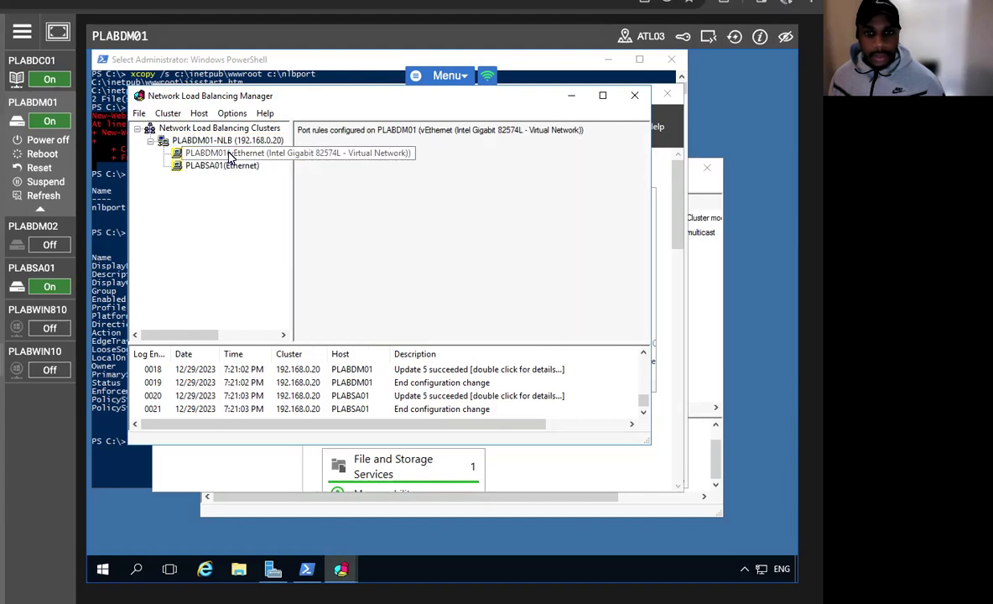
right_click(228, 151)
left_click(262, 186)
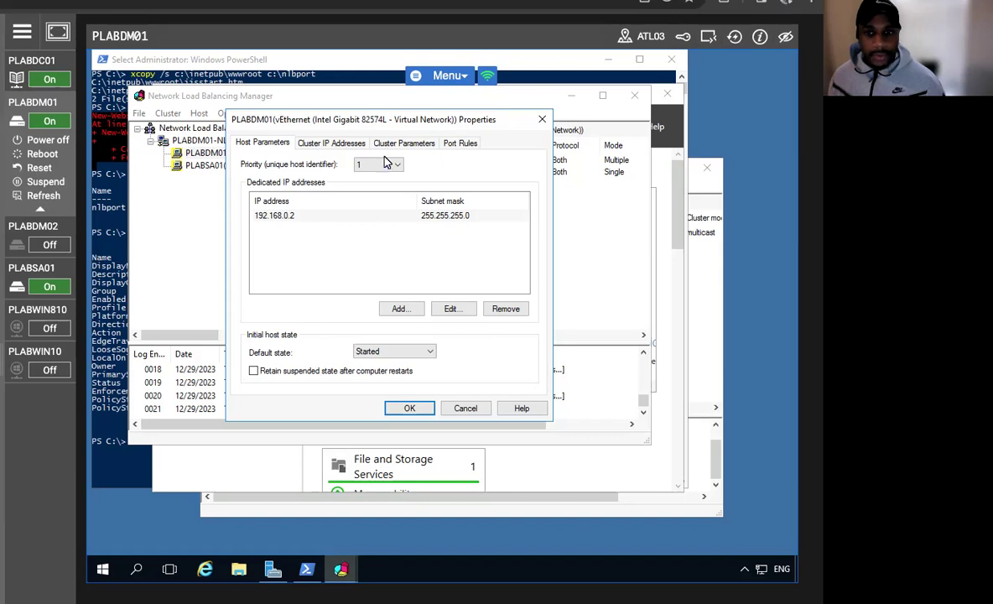
left_click(453, 143)
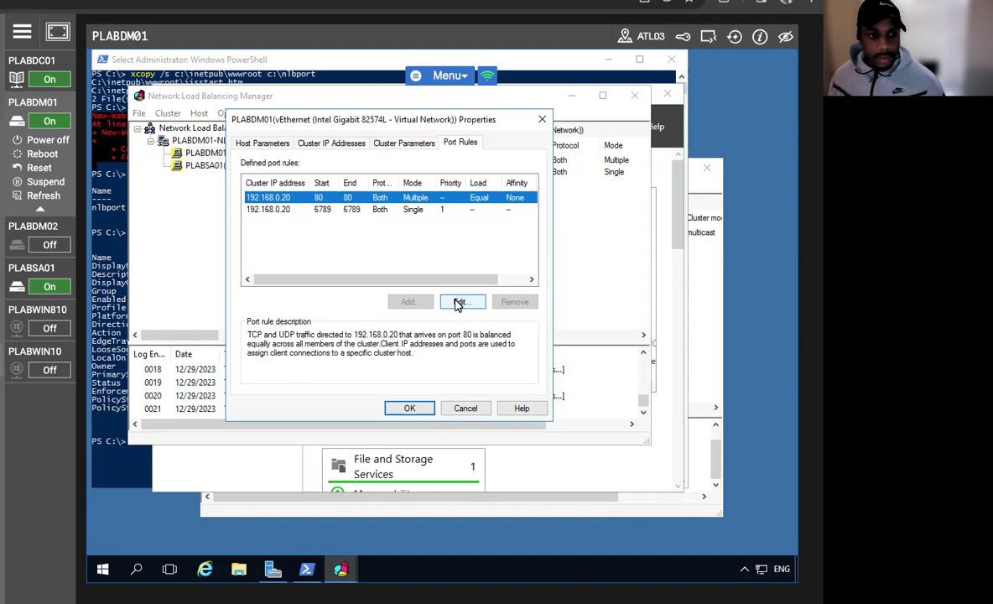
left_click(330, 208)
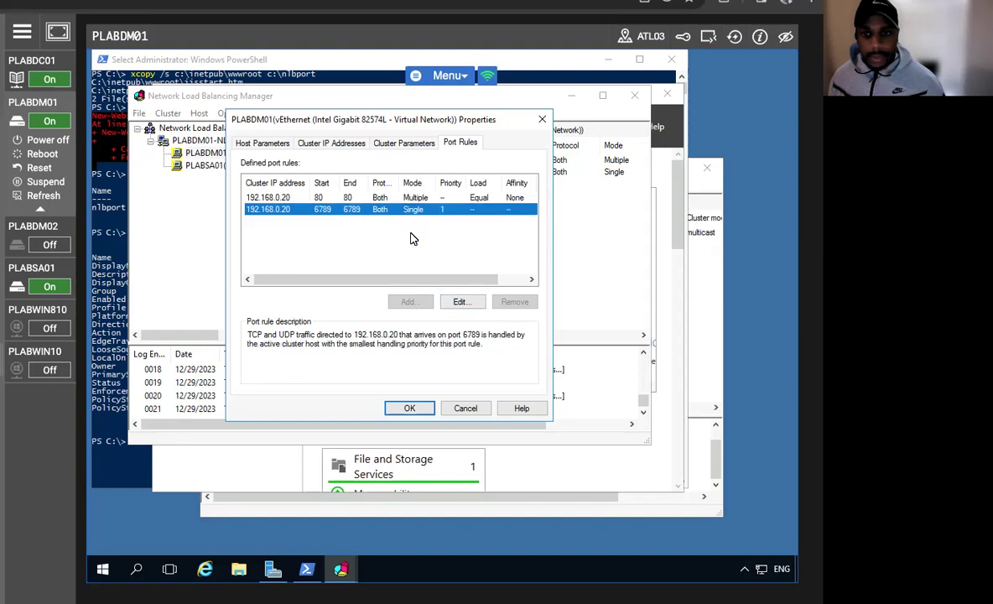
left_click(464, 302)
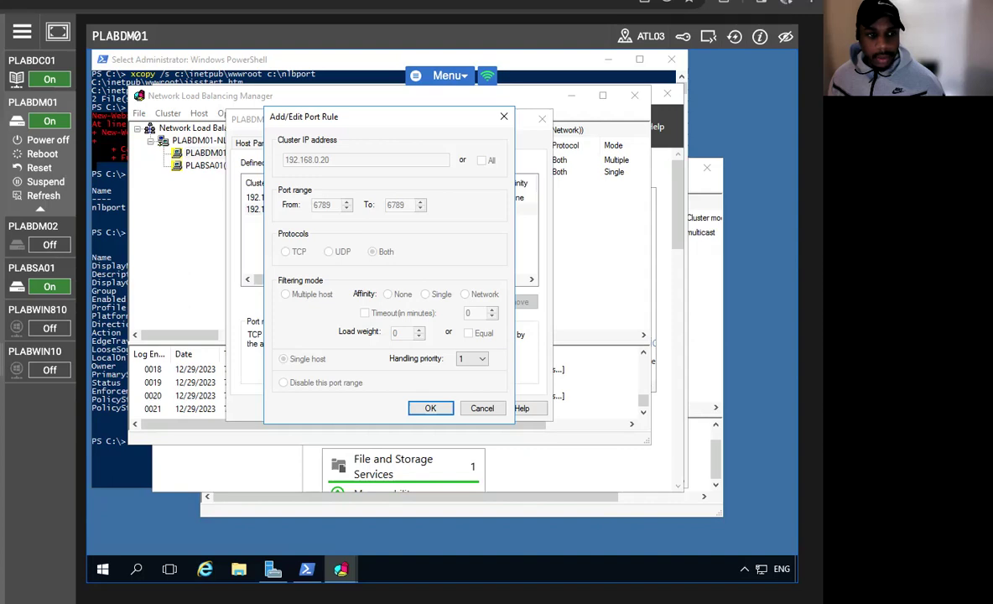
left_click(424, 410)
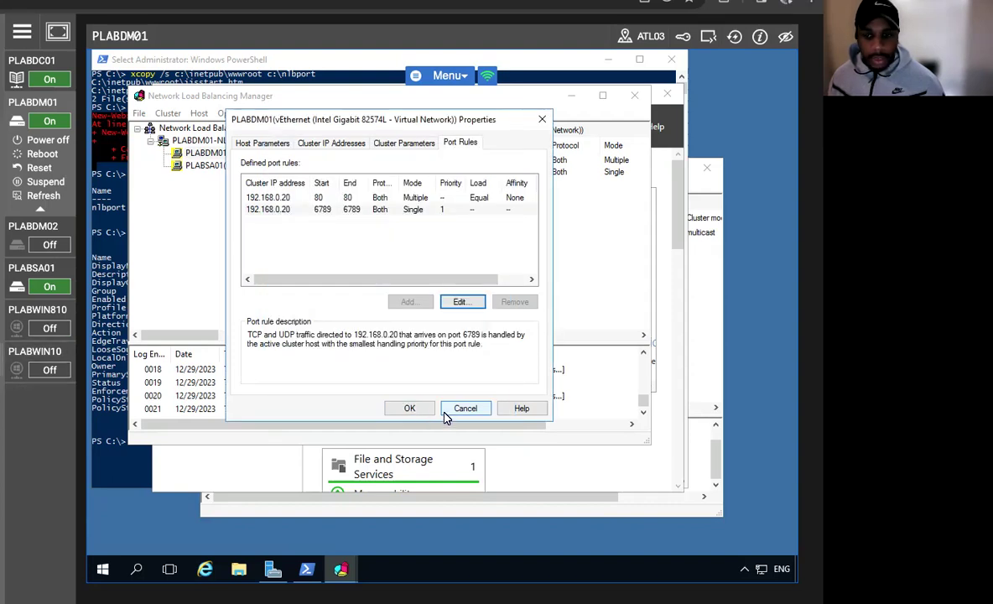
left_click(408, 408)
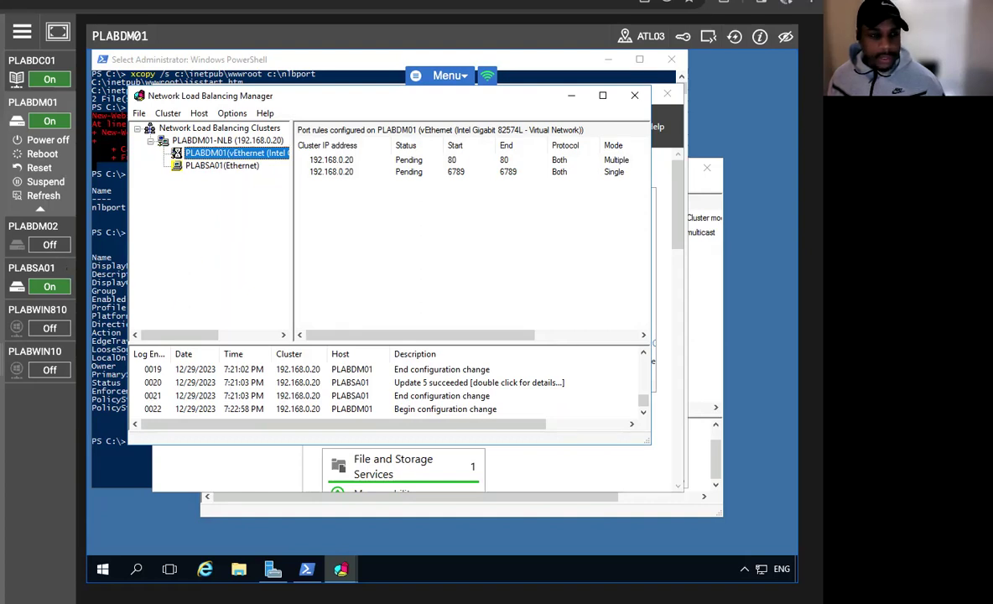
Check the convergence status of the PLABDM01-NLB cluster's hosts, focusing on PLABSA01
left_click(206, 140)
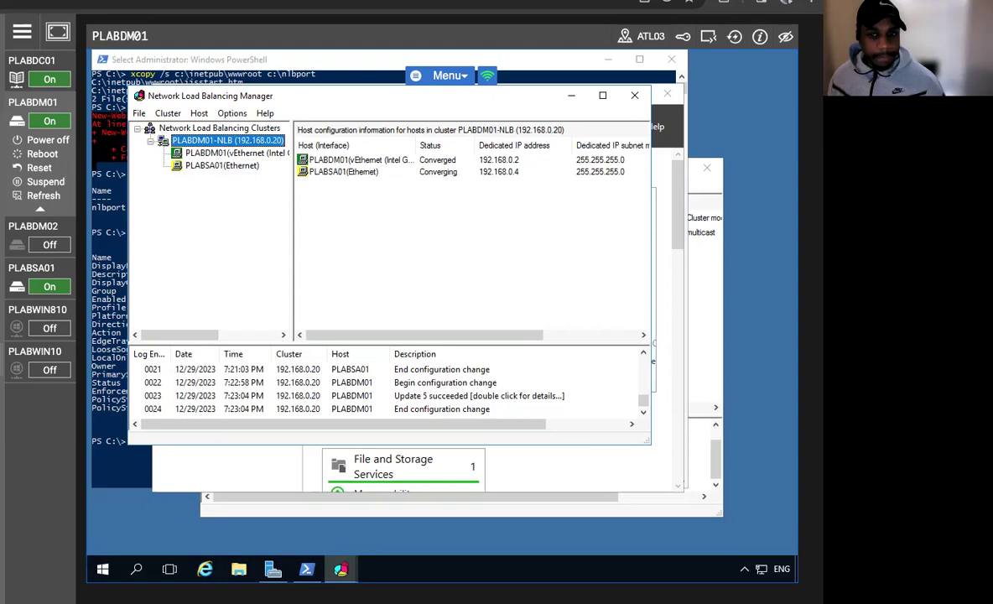
left_click(405, 173)
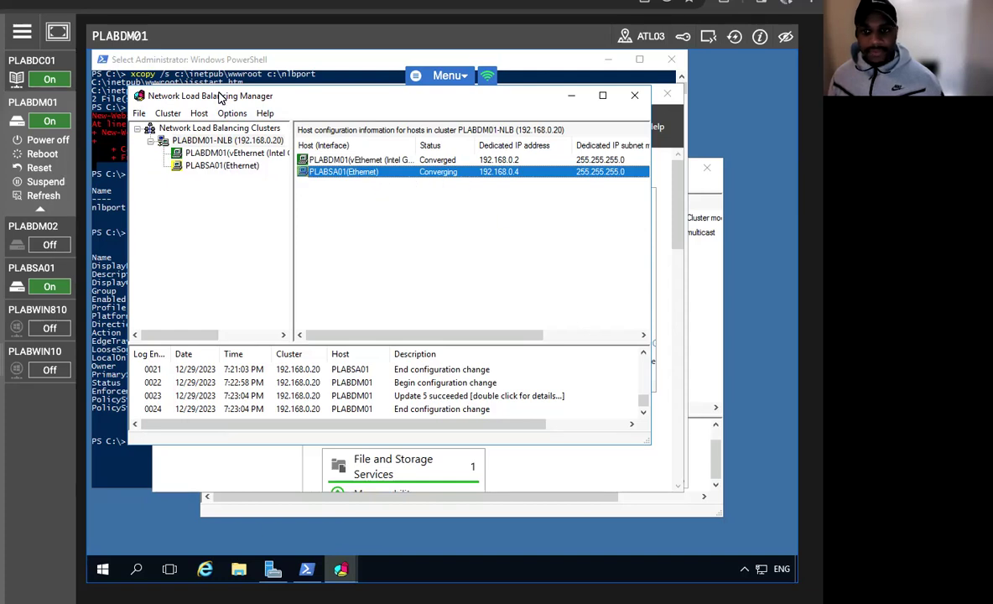
left_click(69, 6)
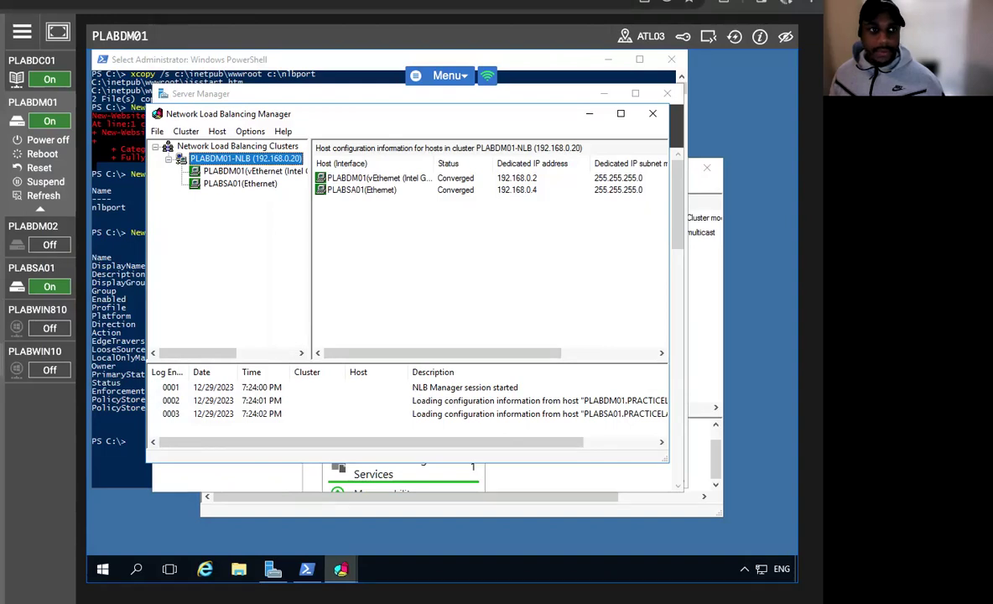
left_click(84, 6)
left_click(105, 92)
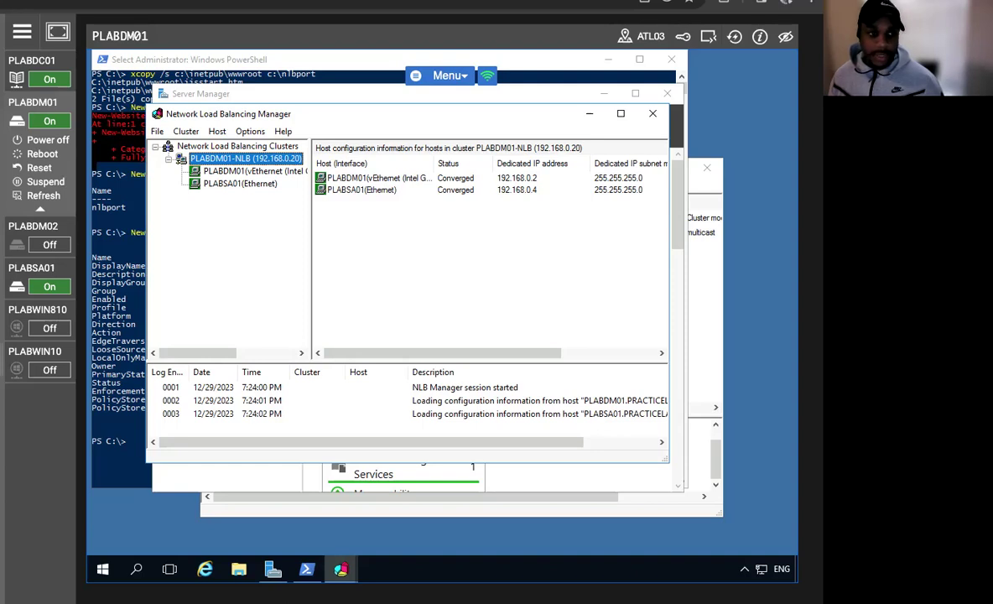
Power on the PLABDM02 virtual machine and switch to its desktop
left_click(33, 227)
left_click(39, 265)
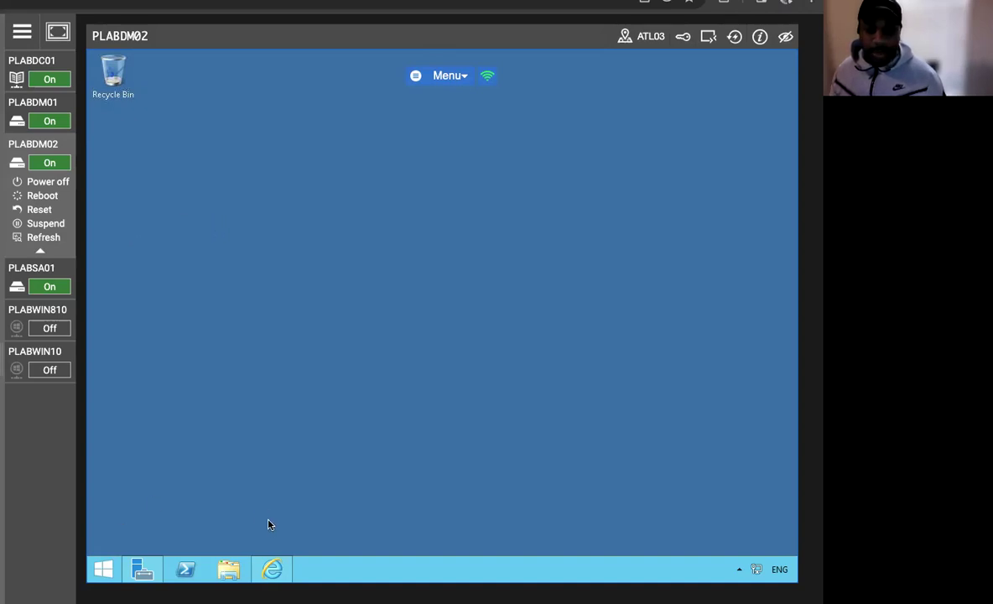
left_click(273, 569)
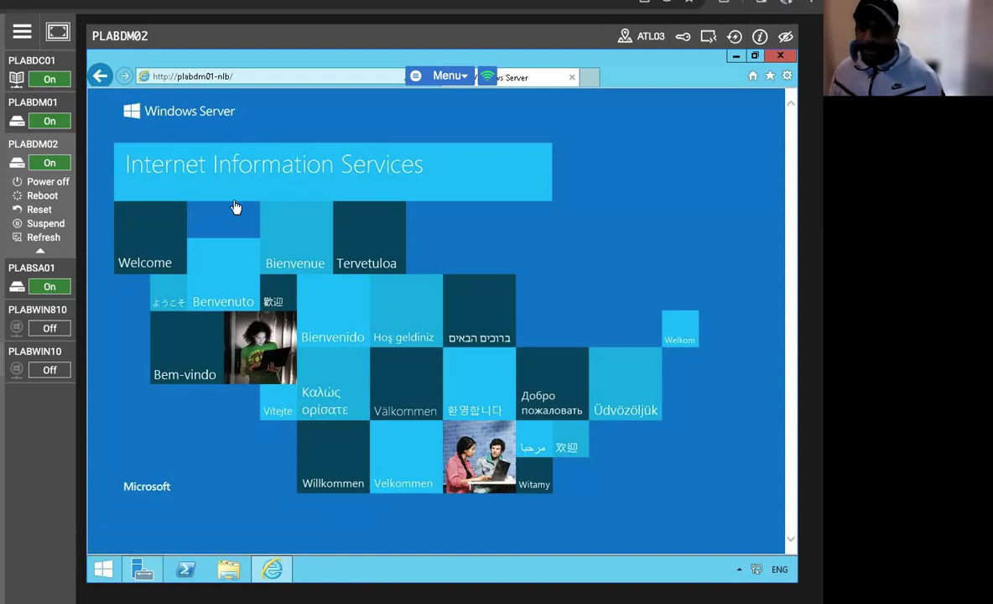
left_click(755, 56)
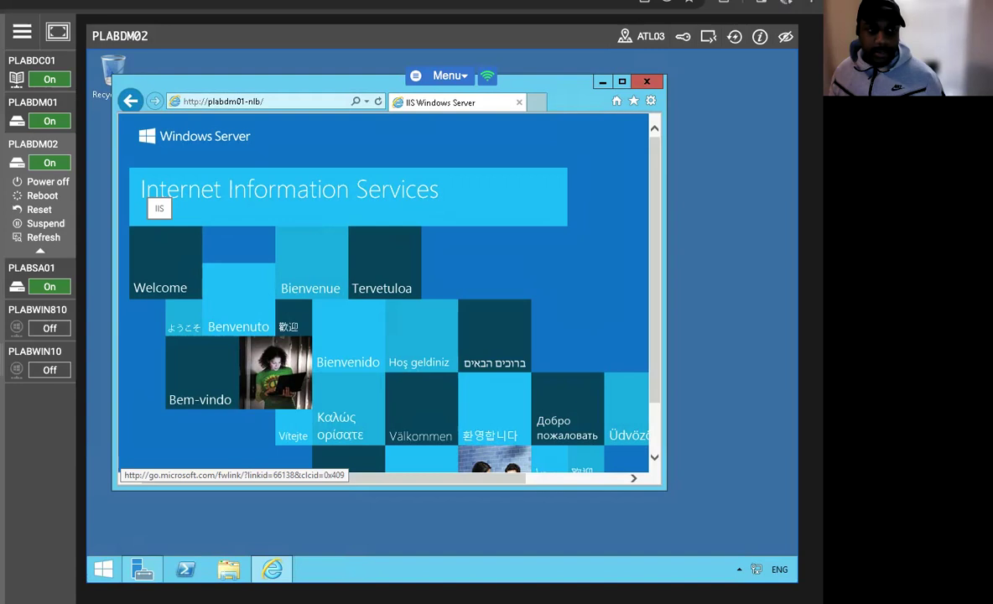
left_click(378, 101)
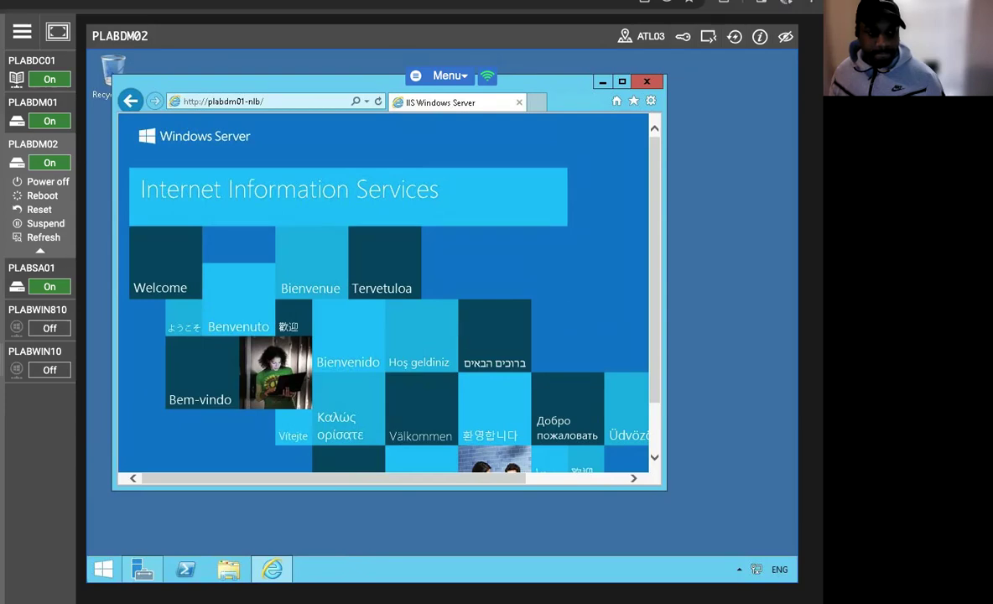
left_click(378, 102)
left_click(378, 103)
left_click(378, 103)
left_click(378, 103)
left_click(378, 103)
left_click(378, 103)
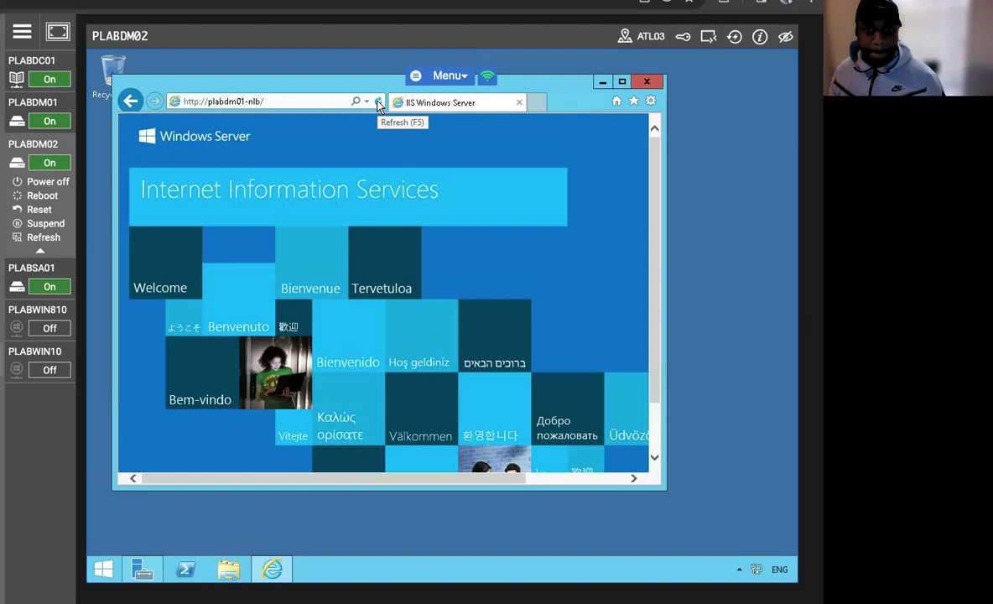
left_click(378, 103)
left_click(378, 103)
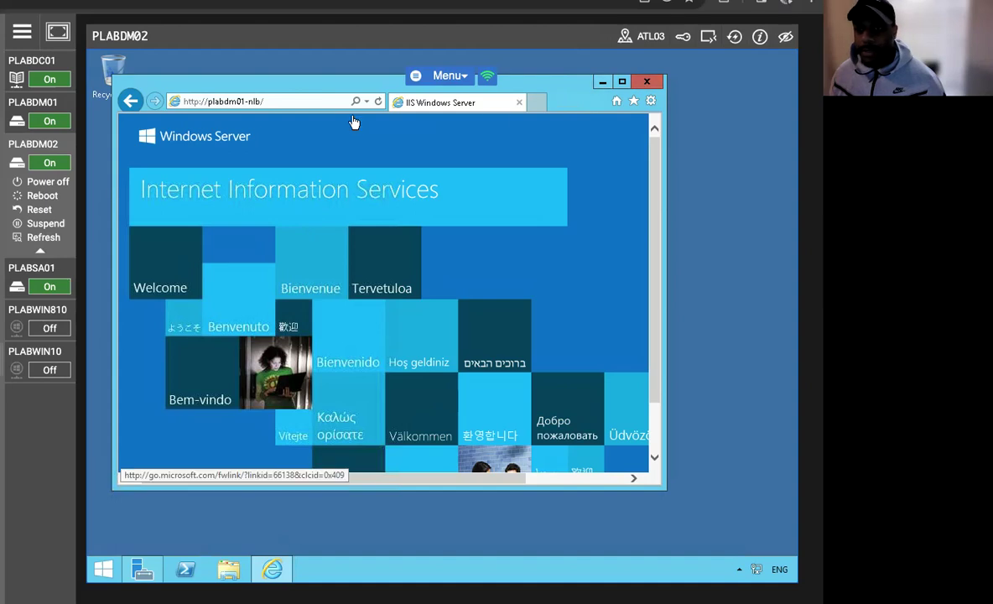
left_click(602, 82)
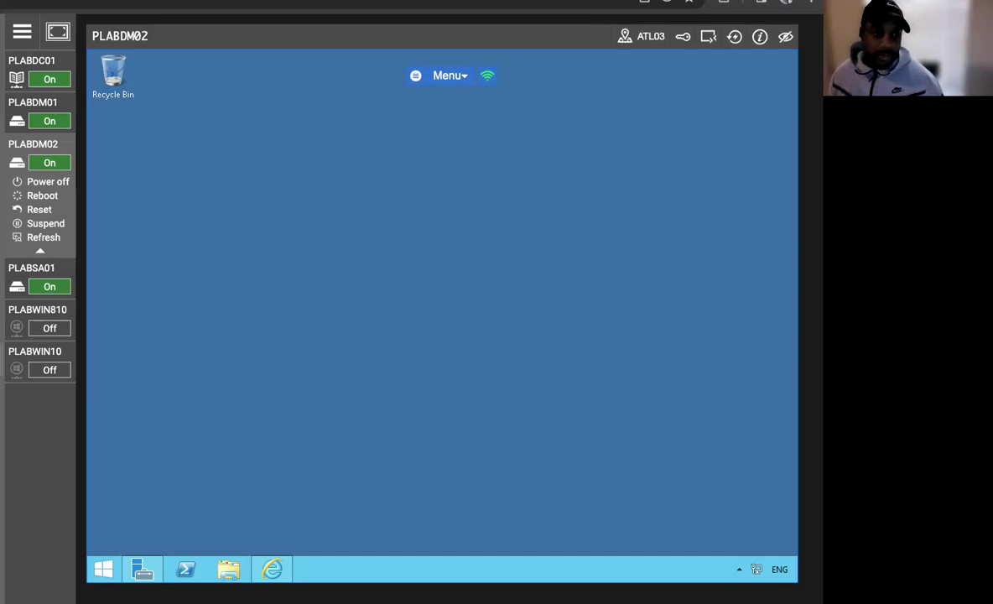
Switch to PLABDM01 and look through the commands available for the PLABDM01-NLB cluster
left_click(42, 117)
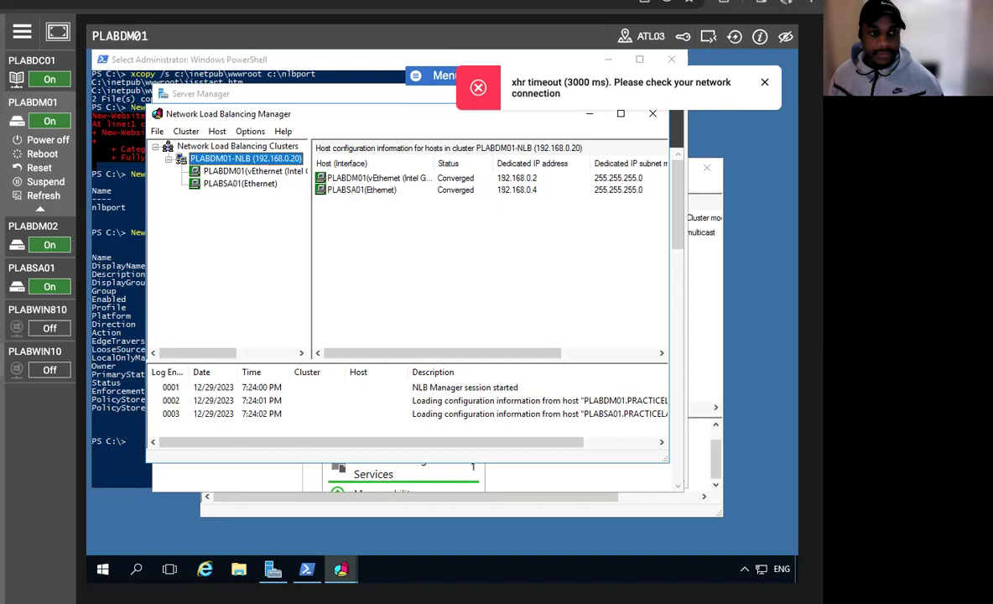
right_click(237, 162)
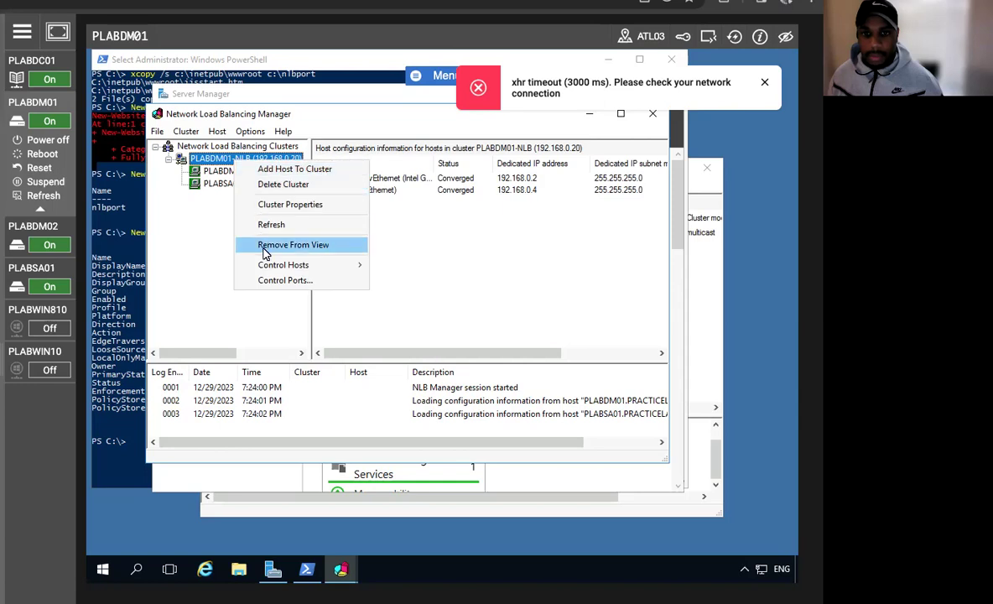
left_click(158, 282)
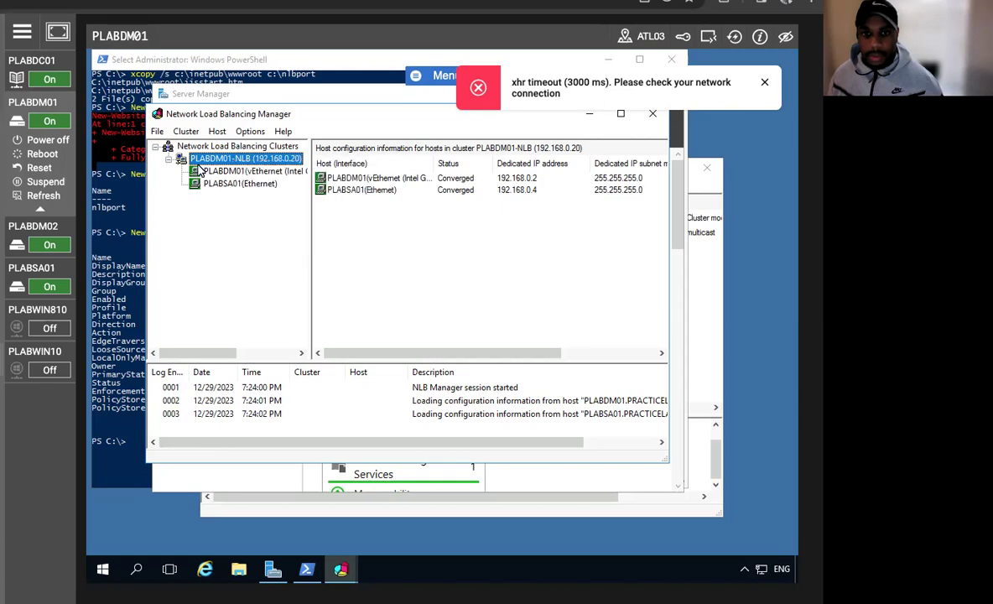
left_click(187, 131)
mouse_move(158, 134)
mouse_move(187, 139)
left_click(151, 195)
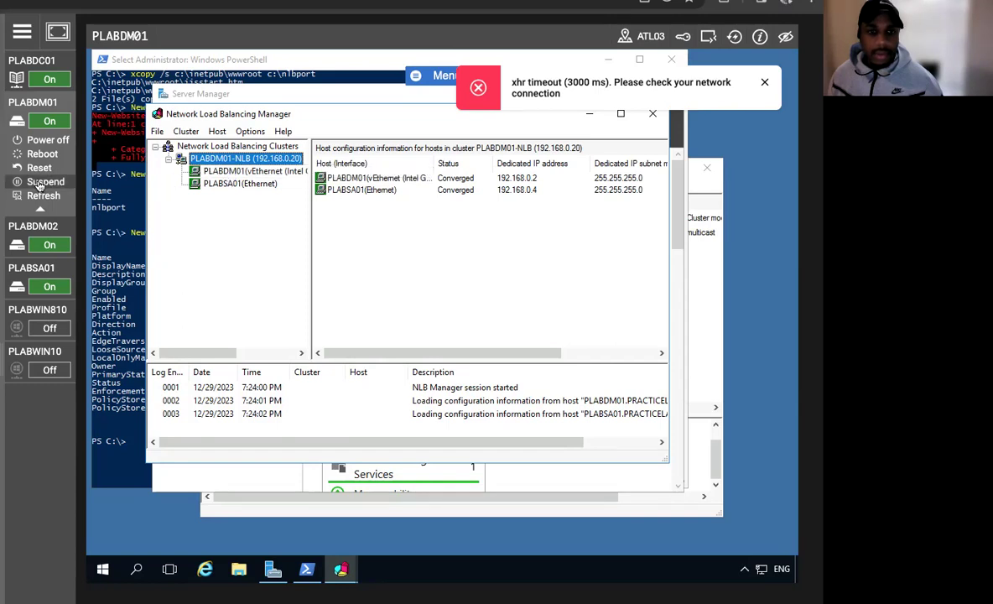
Suspend the PLABDM01 virtual machine and switch to the PLABDM02 desktop
left_click(27, 194)
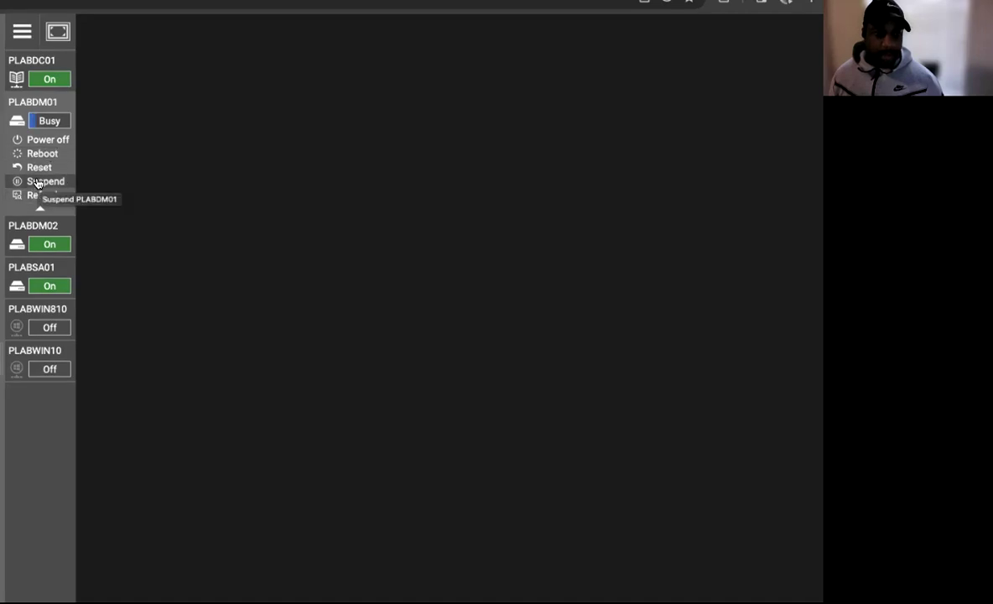
left_click(33, 226)
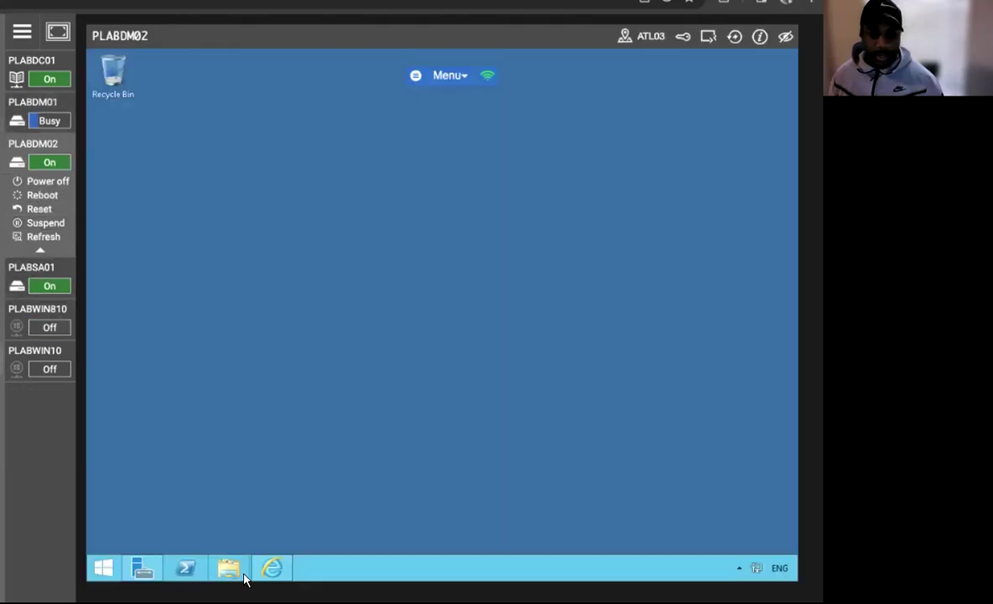
left_click(271, 570)
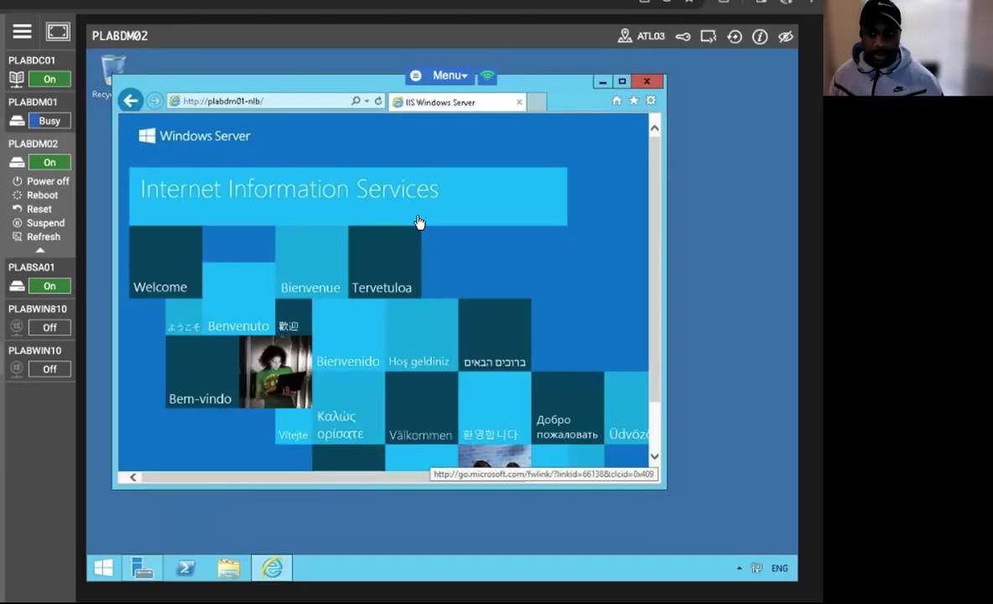
left_click(648, 73)
left_click(103, 567)
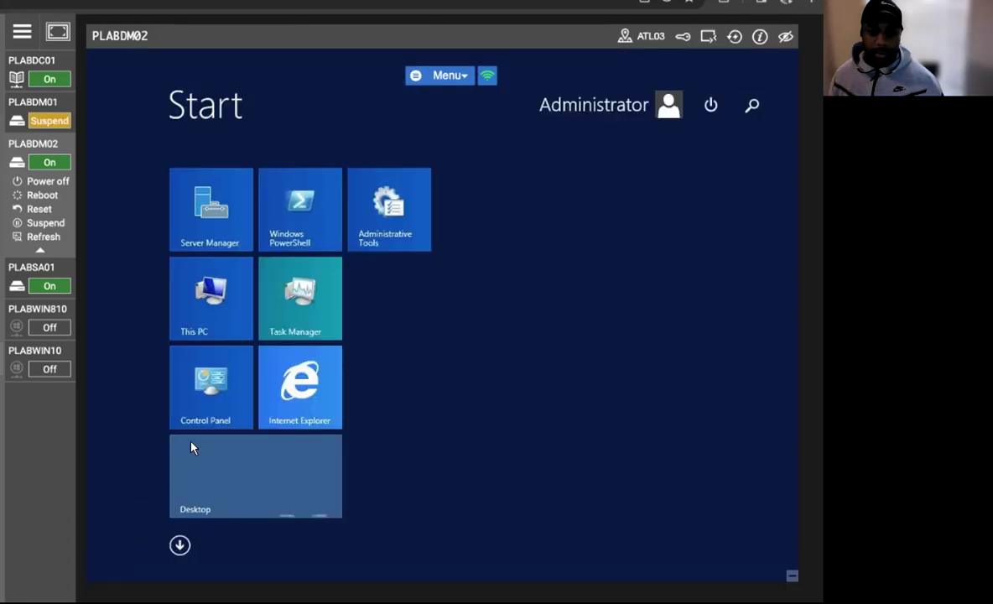
left_click(294, 385)
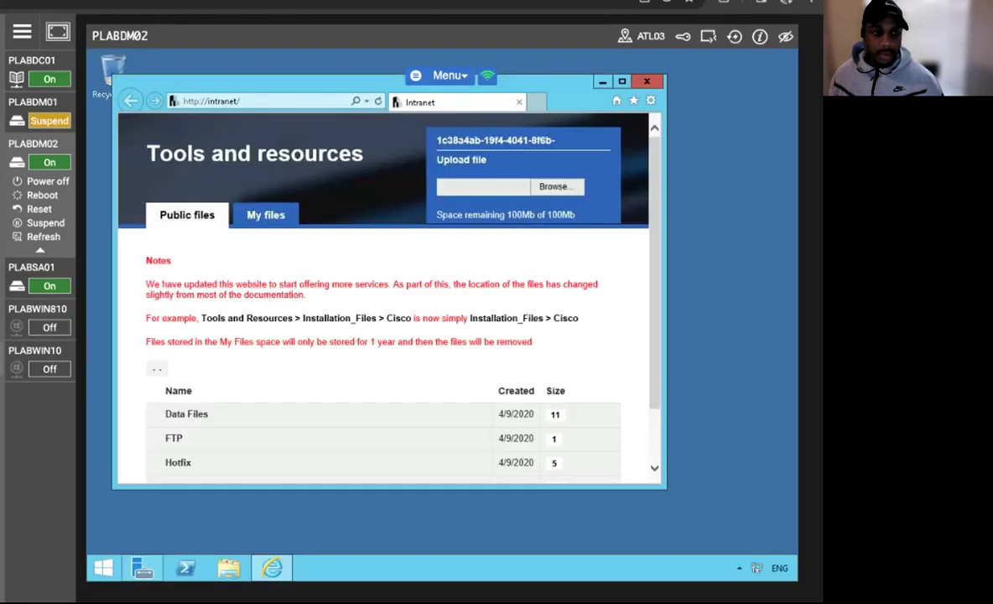
left_click(216, 100)
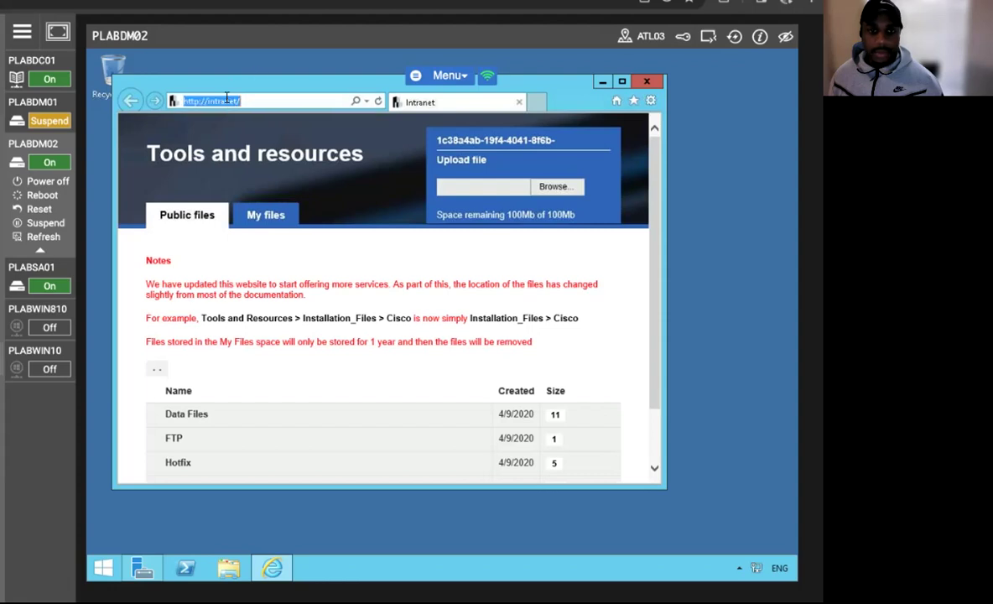
type("ht")
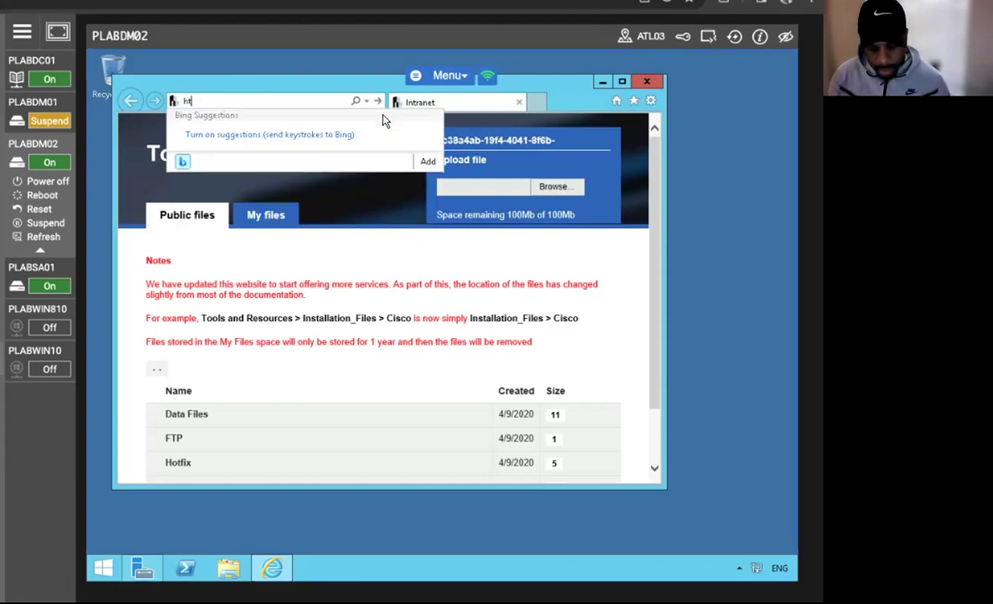
type("tp://plabdm01-nlb/")
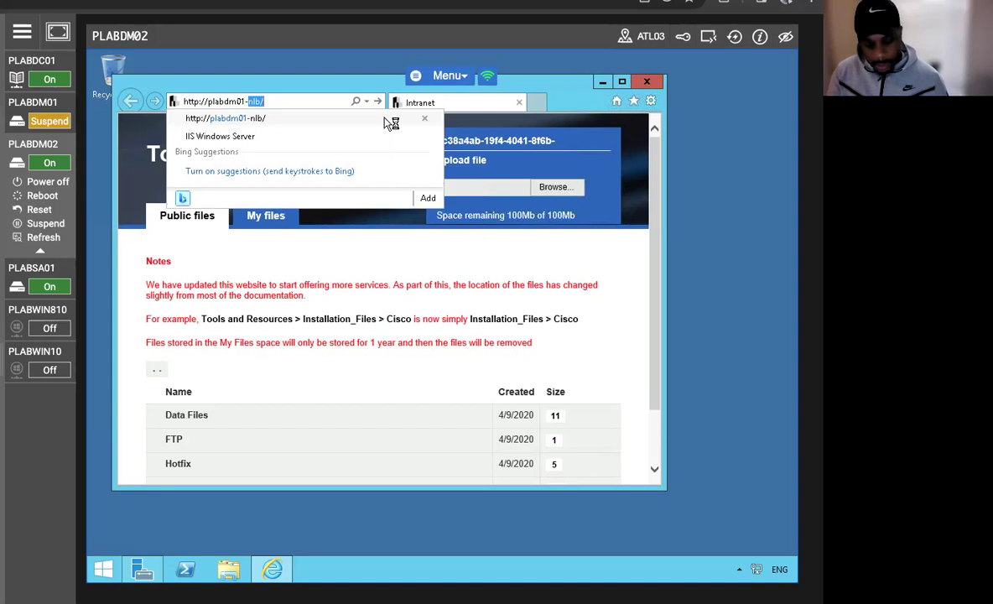
key("Return")
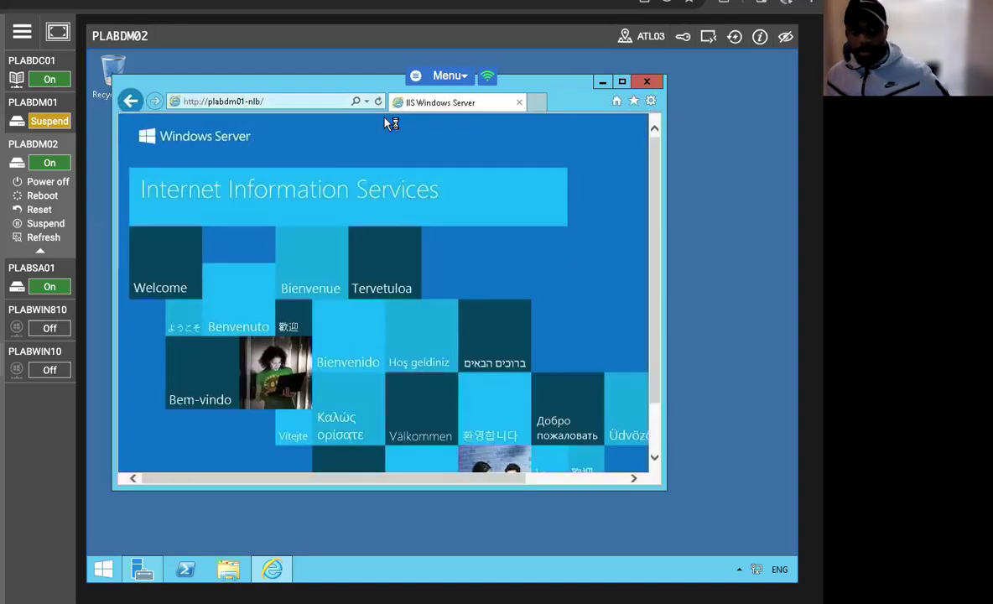
left_click(317, 101)
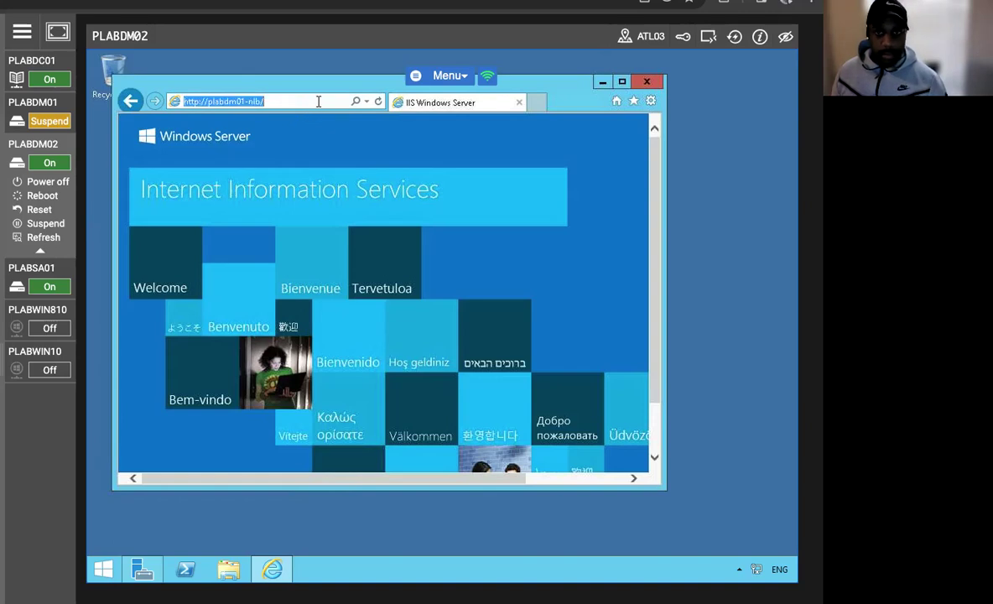
left_click(318, 101)
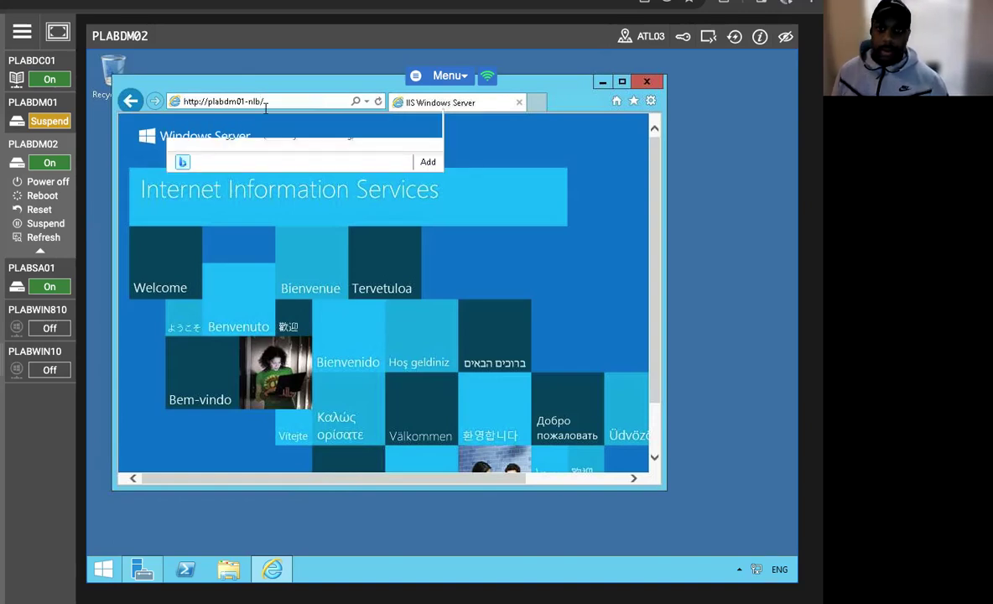
key("Return")
left_click(378, 101)
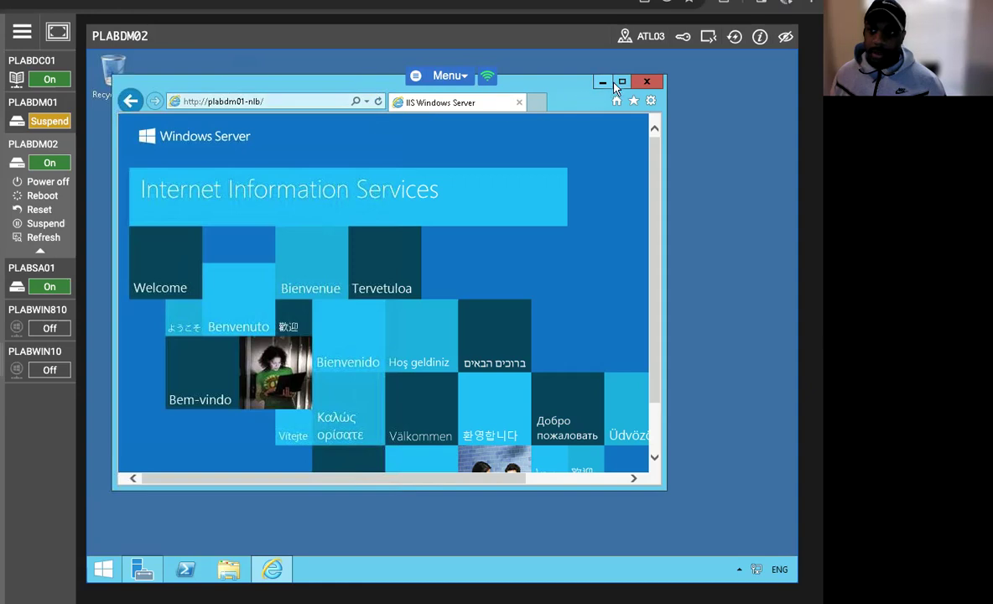
double_click(510, 81)
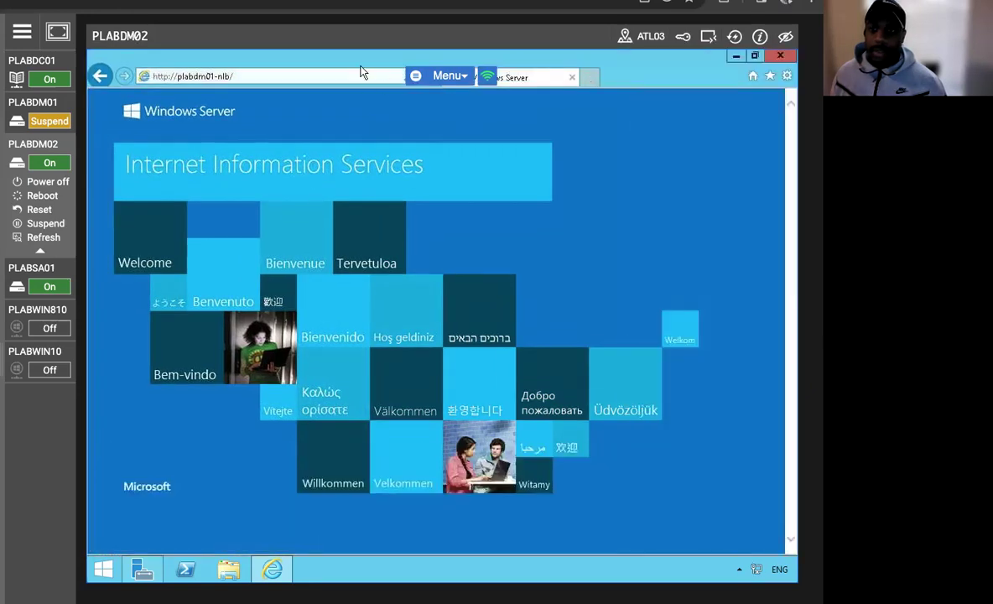
left_click_drag(361, 68, 336, 134)
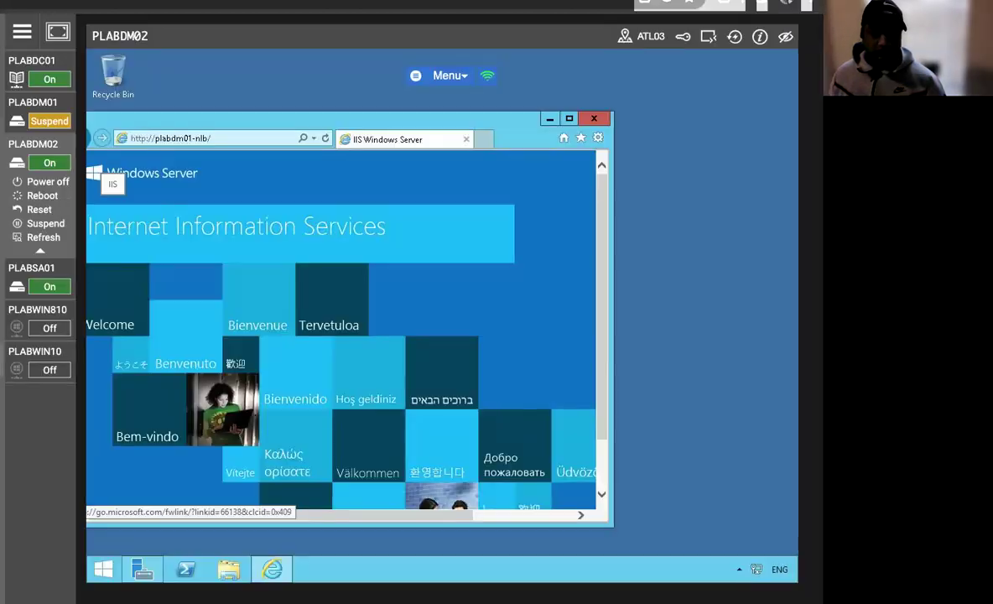
left_click_drag(192, 128, 301, 120)
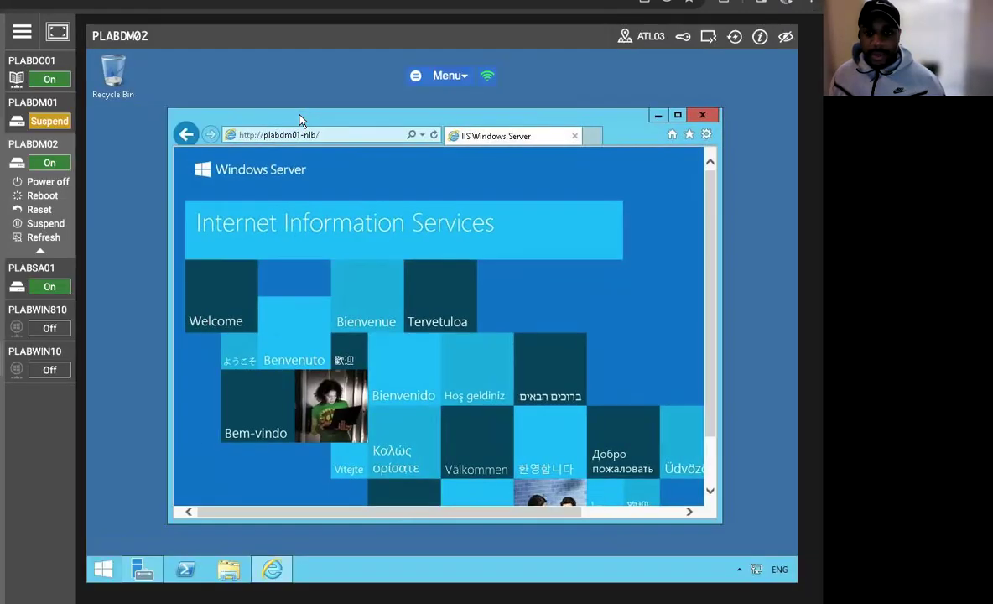